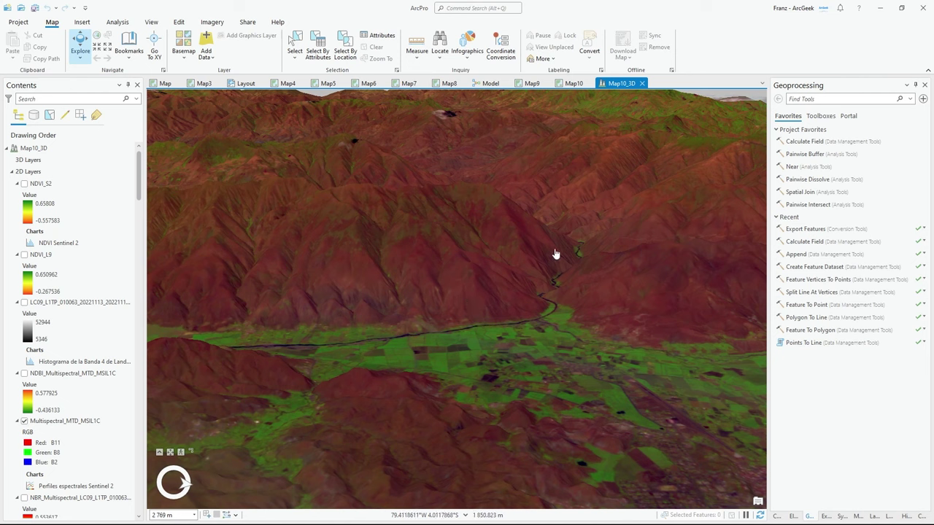
Step: Open the project's databases in the Catalog view, looking through ArcPro.gdb and returning to the database list
click(151, 22)
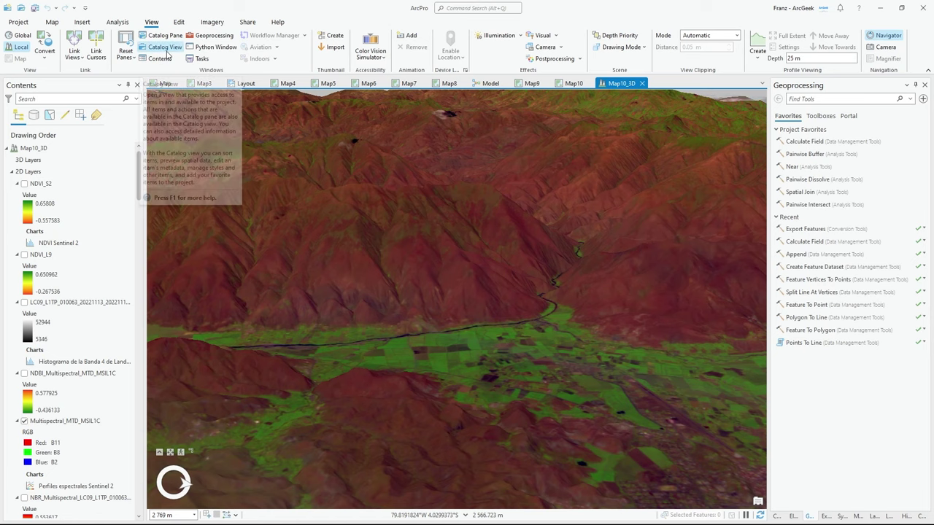
click(165, 48)
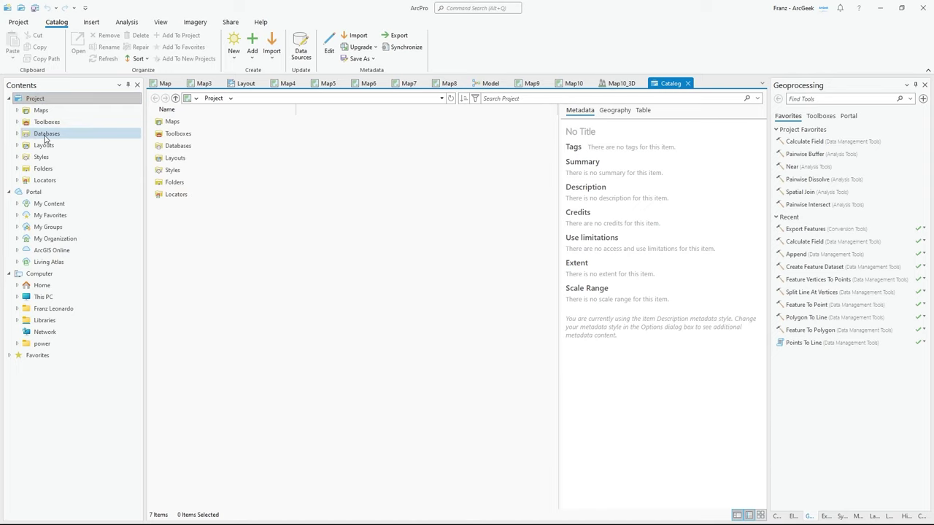
click(46, 135)
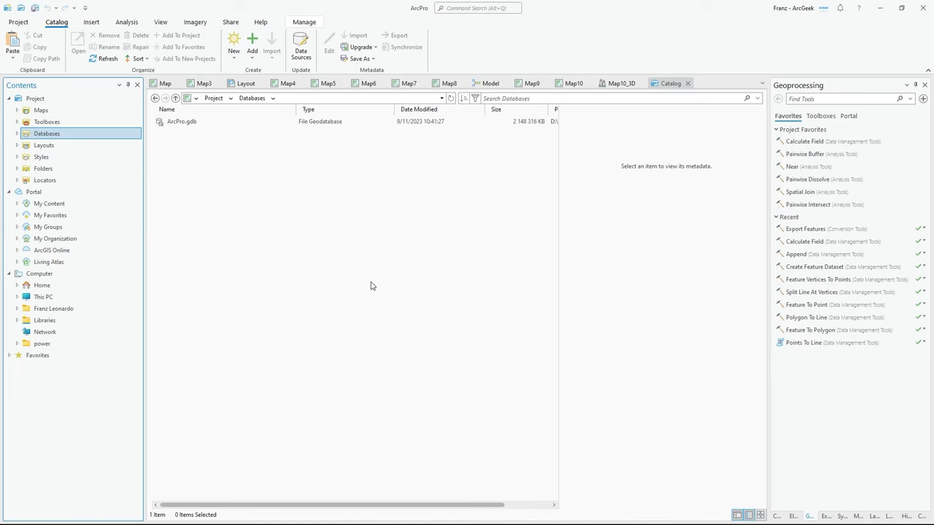
double_click(178, 126)
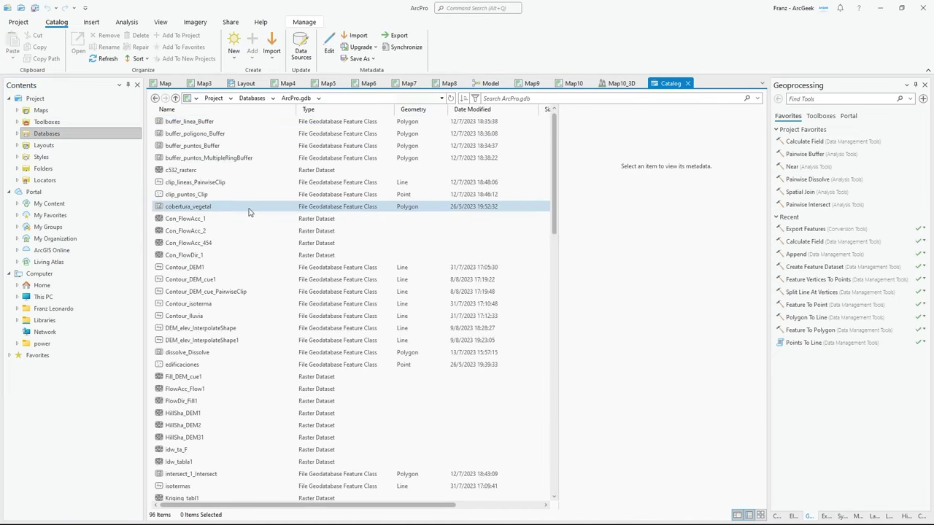
scroll(250, 292, down, 3)
click(252, 99)
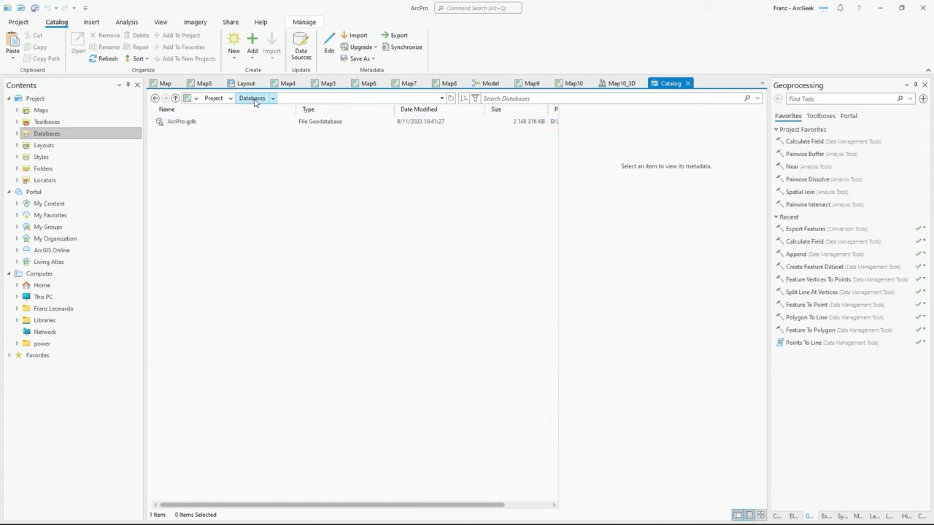
Step: Create a file geodatabase named Ciudad in the ArcPro folder and open its domains table
right_click(190, 160)
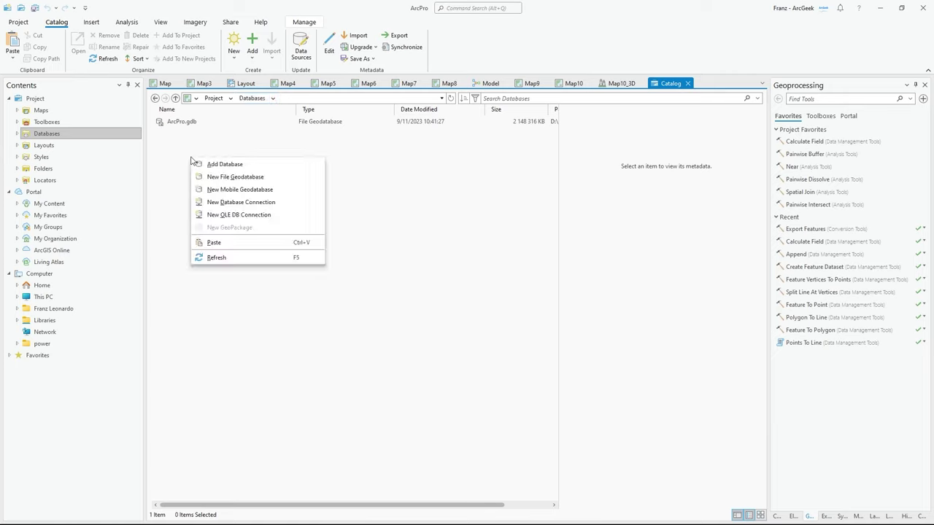
click(253, 181)
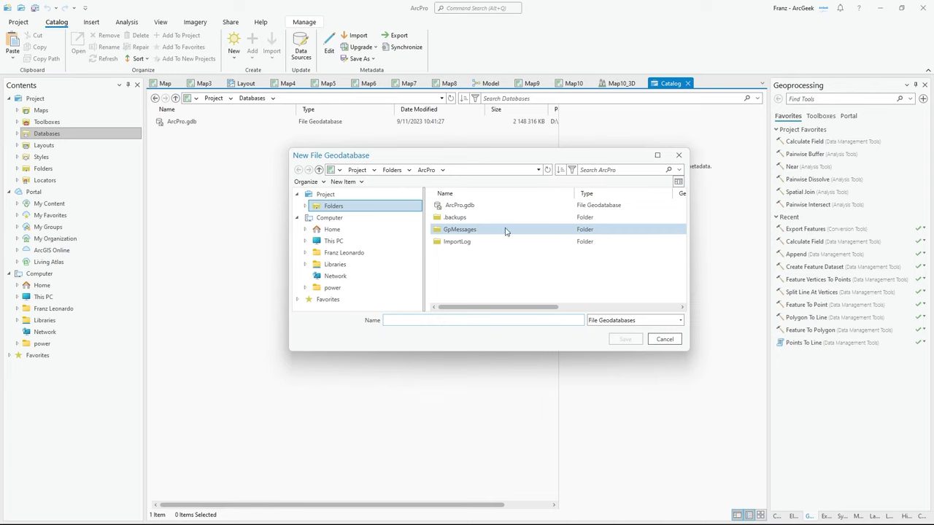
click(404, 320)
text(Ciudad)
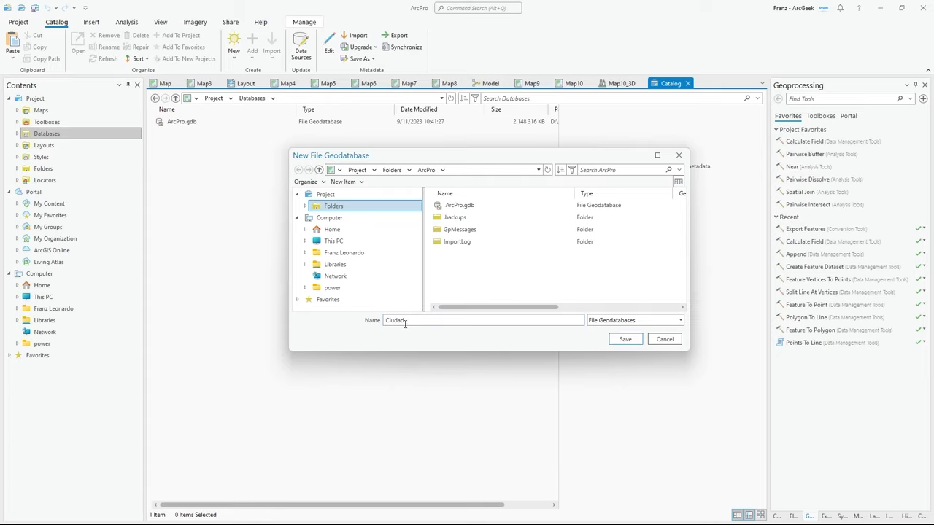
click(632, 341)
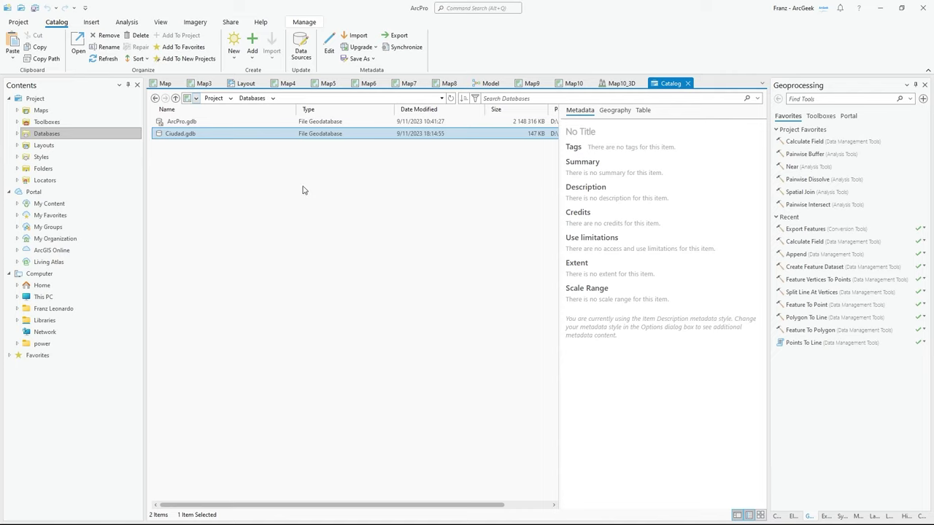
right_click(185, 140)
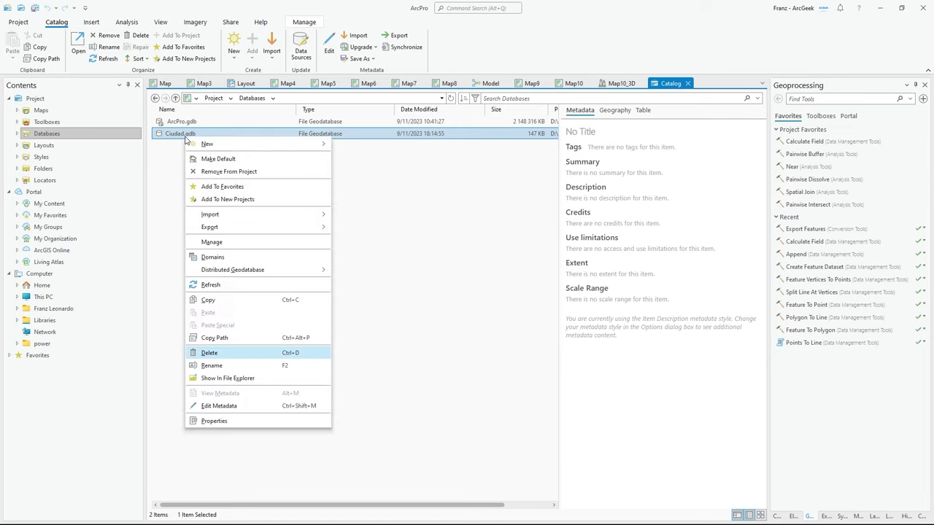
click(213, 258)
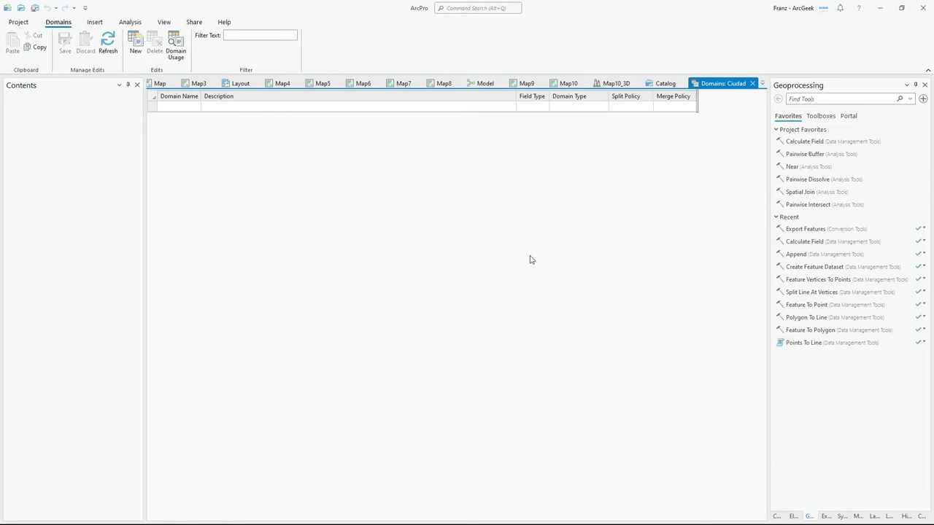
Step: Switch to the ArcGIS Pro manual in Adobe Acrobat and examine the domain catalog in Tabla 11 of section 15.2
key(alt+Tab)
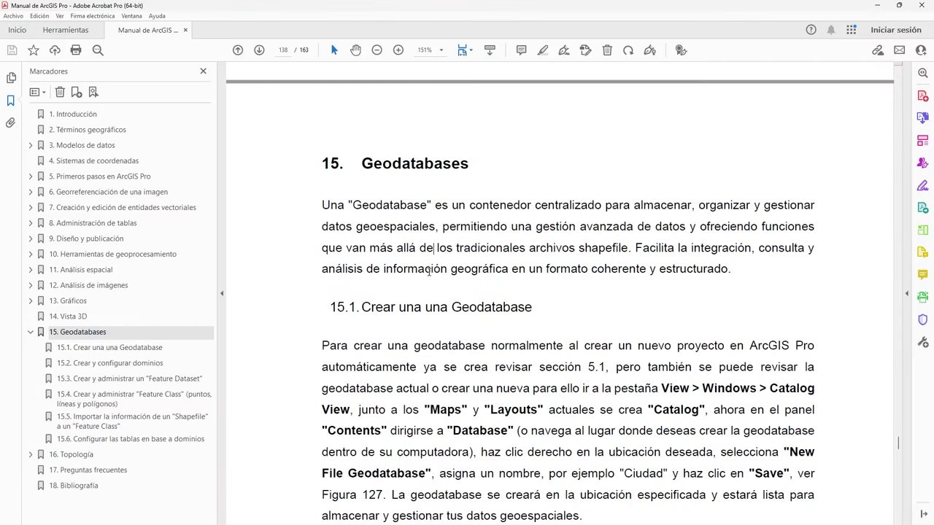
key(Down)
key(Down)
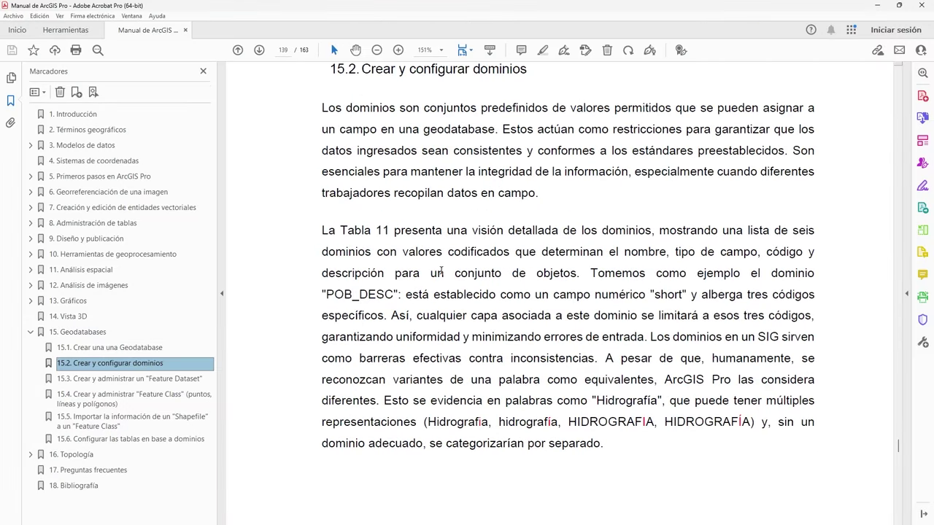
scroll(453, 277, down, 5)
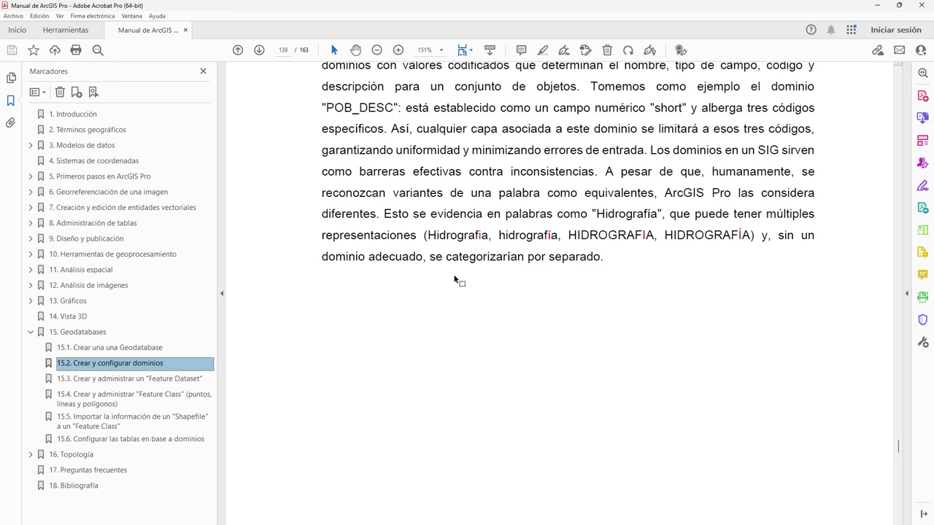
scroll(454, 278, down, 15)
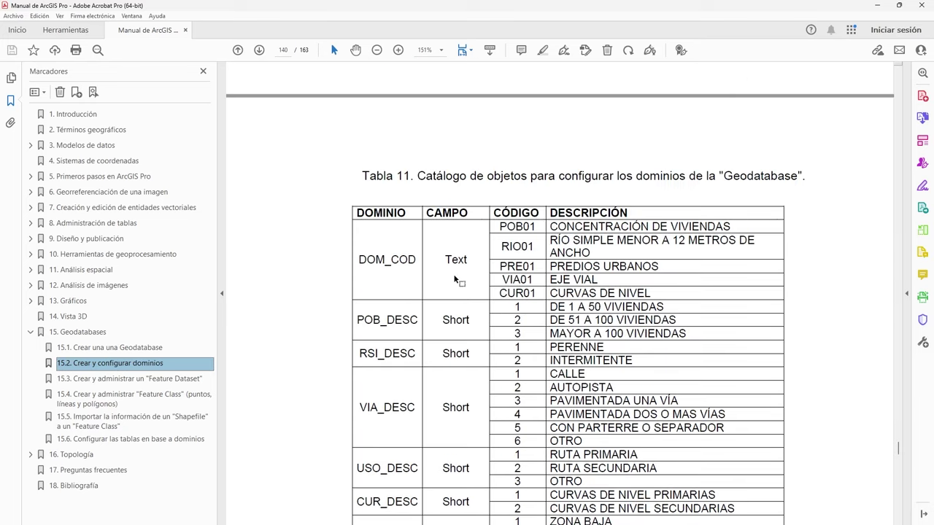
scroll(454, 278, down, 2)
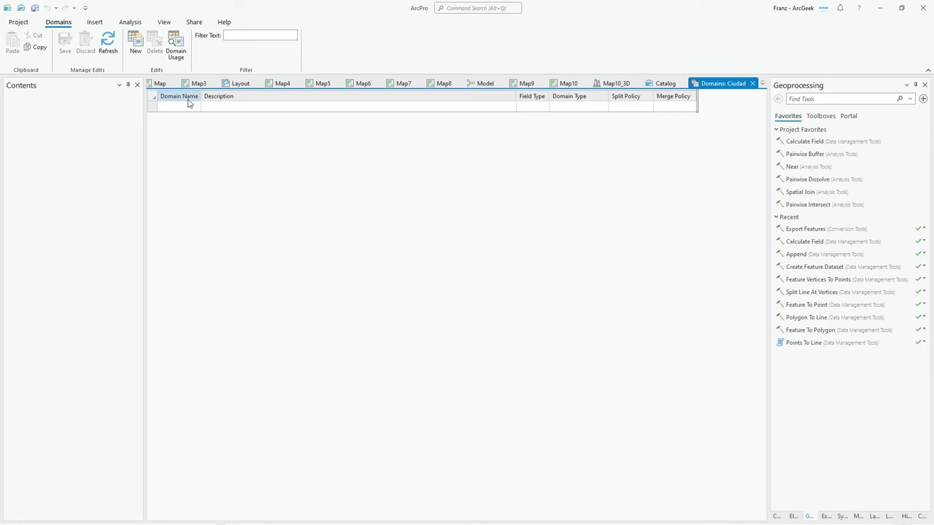
Step: Back in ArcGIS Pro, add a Text domain named DOM_COD to Ciudad with the description "DESCRIPCIÓN DE LOS CÓDIGOS"
click(175, 108)
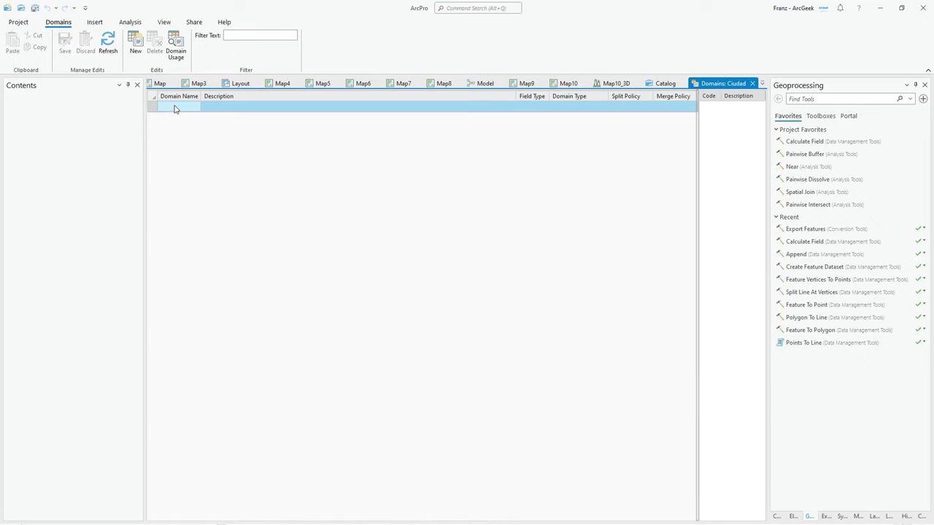
text(DOM)
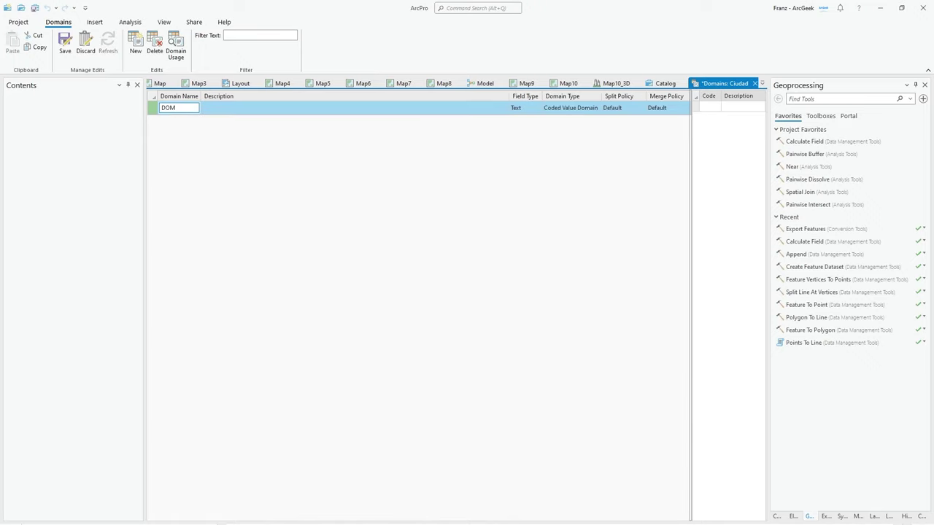
text(_COD)
key(Return)
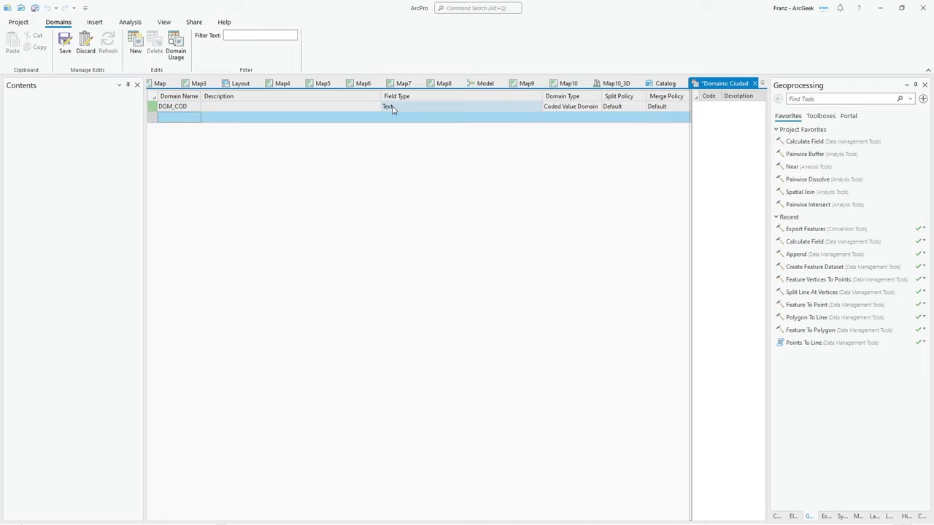
click(393, 108)
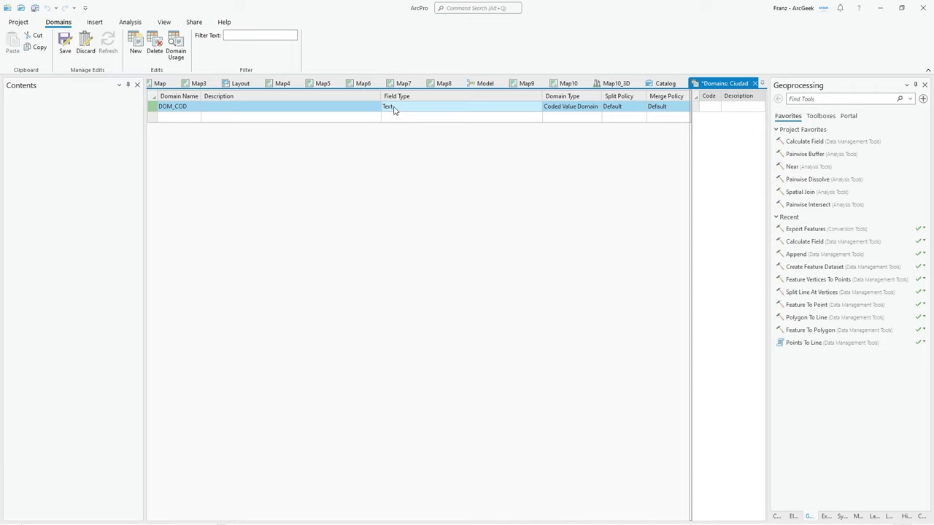
click(216, 108)
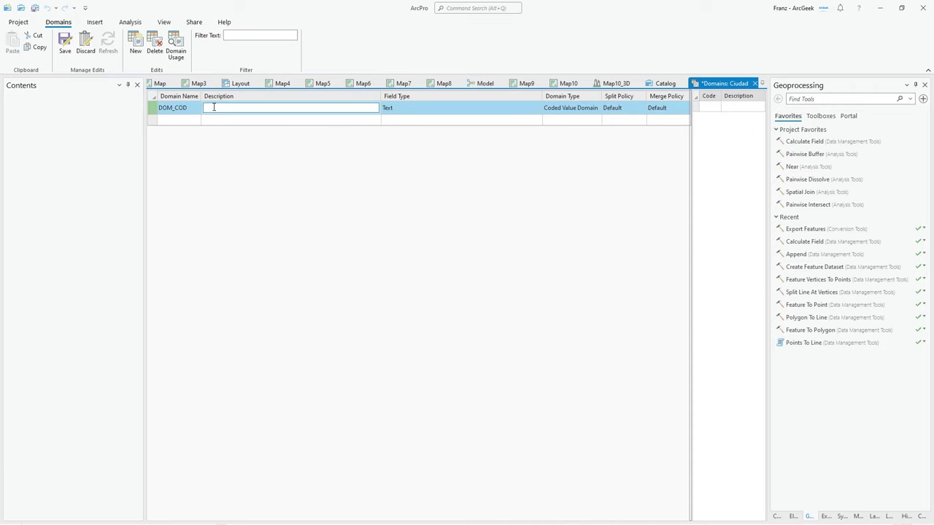
text(DESCRIPCIÓN DE LOS CÓDIGOS)
key(Return)
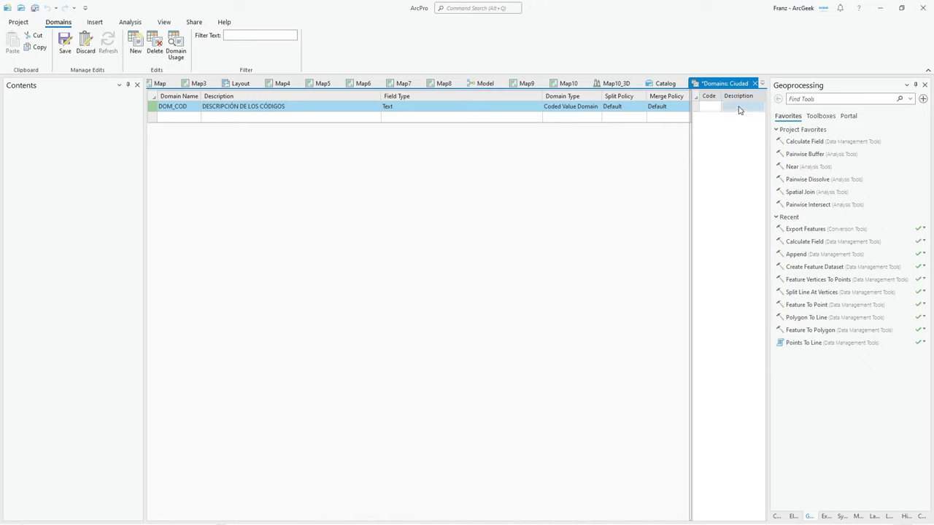
Step: Widen the coded value table and add code POB01 described as "CONCENTRACIÓN DE VIVIENDAS", consulting the manual's Tabla 11
drag(691, 158, 563, 175)
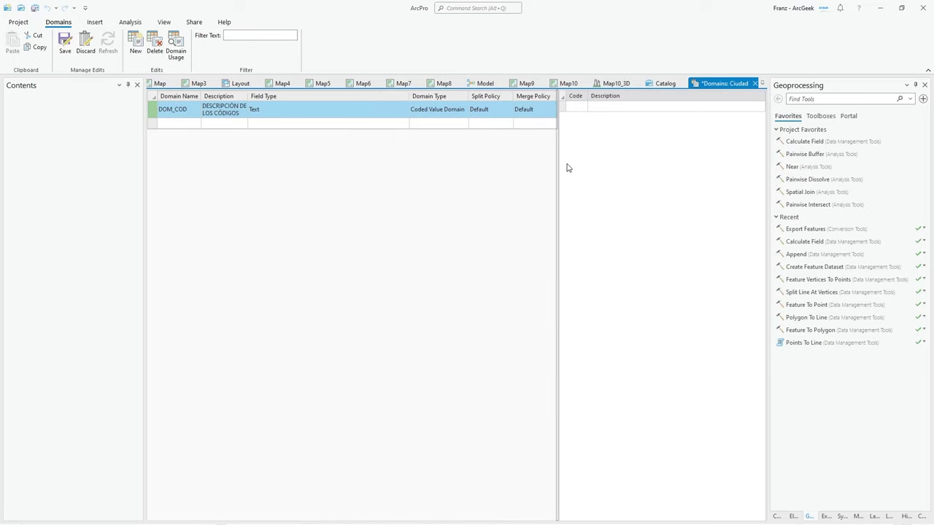
click(579, 107)
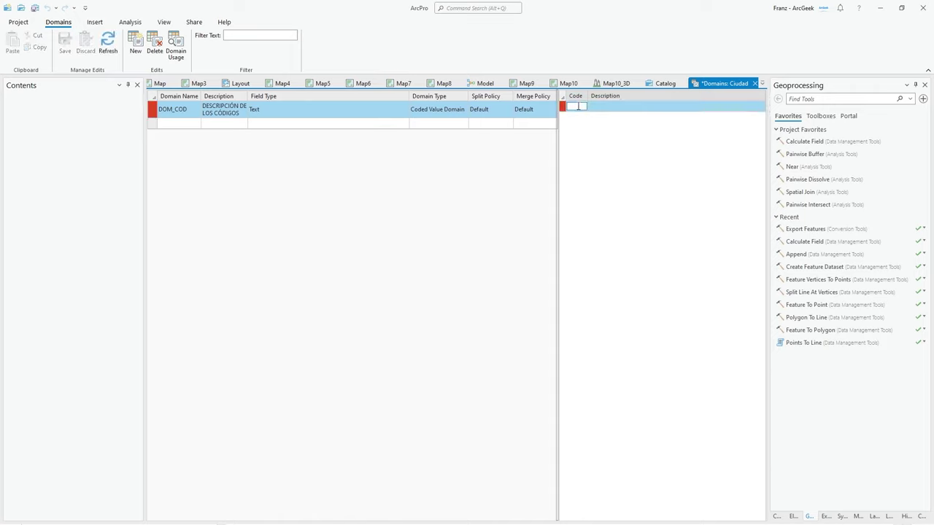
text(POB01)
click(601, 109)
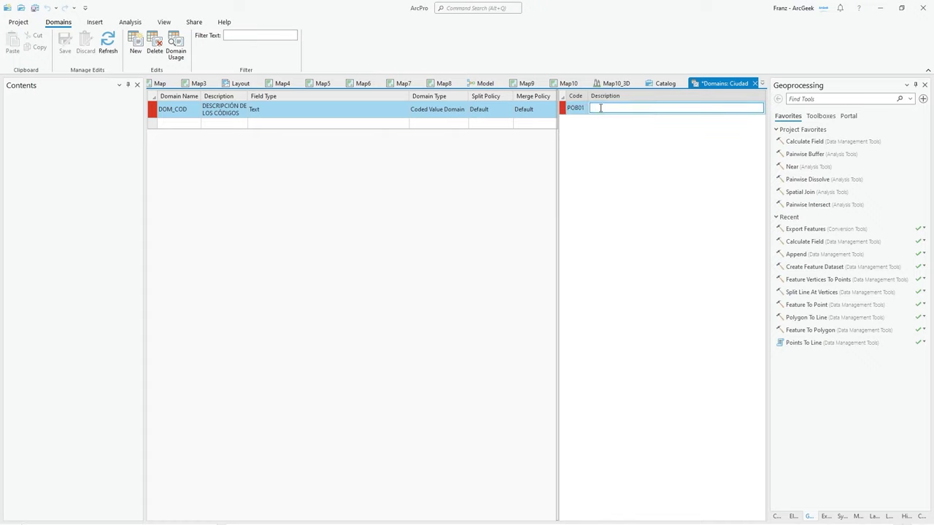
key(alt+Tab)
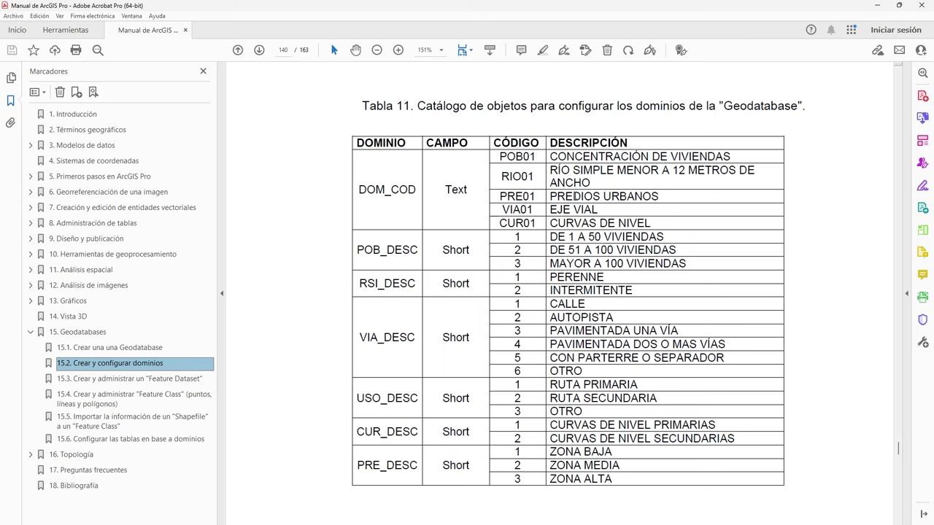
drag(648, 227, 532, 204)
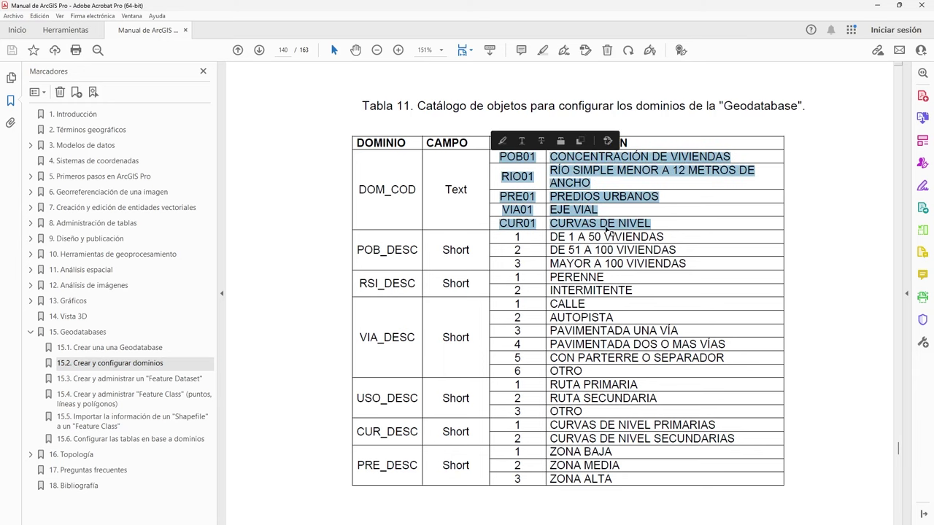
key(alt+Tab)
Step: Add code RIO01 to the DOM_COD domain with the description "RÍO SIMPLE MENOR A 12 METROS DE ANCHO"
click(574, 116)
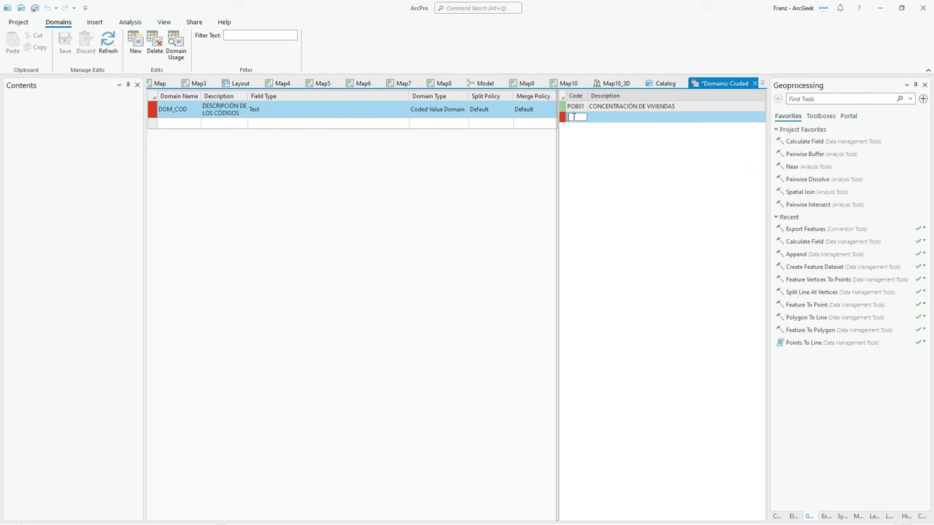
text(RIO01)
mouse_move(565, 119)
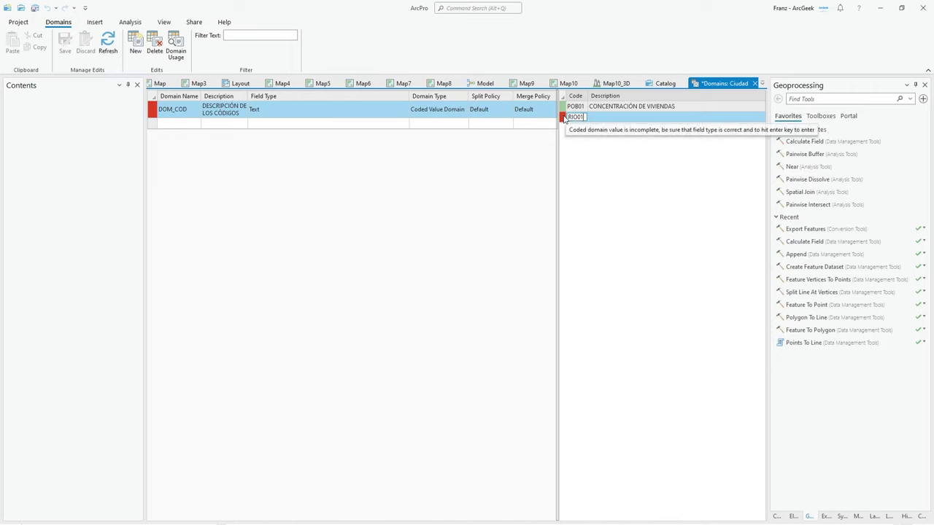
key(Tab)
text(RÍO SIMPLE)
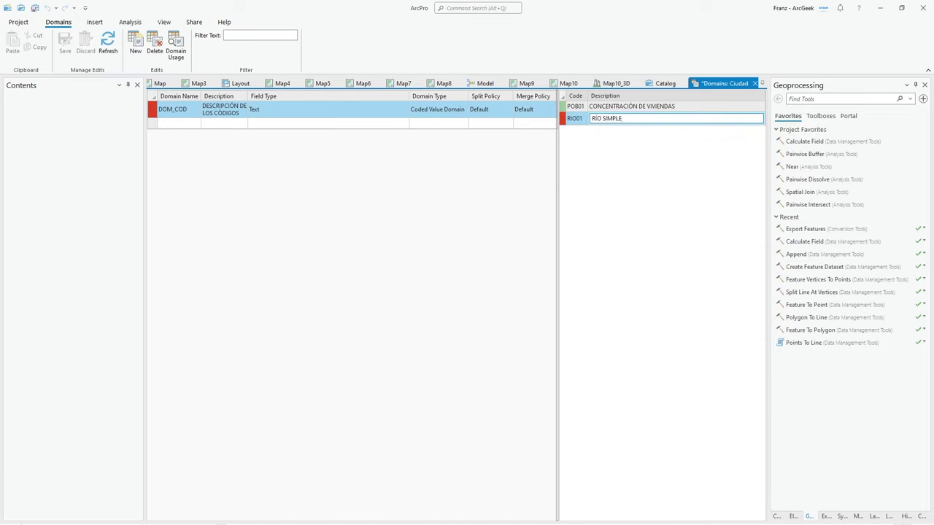
text( MENOR A !" METROS DE ANCHO)
Step: Add code PRE01 to the DOM_COD domain with the description "PREDIOS URBANOS"
click(617, 130)
text(PRE01)
key(Tab)
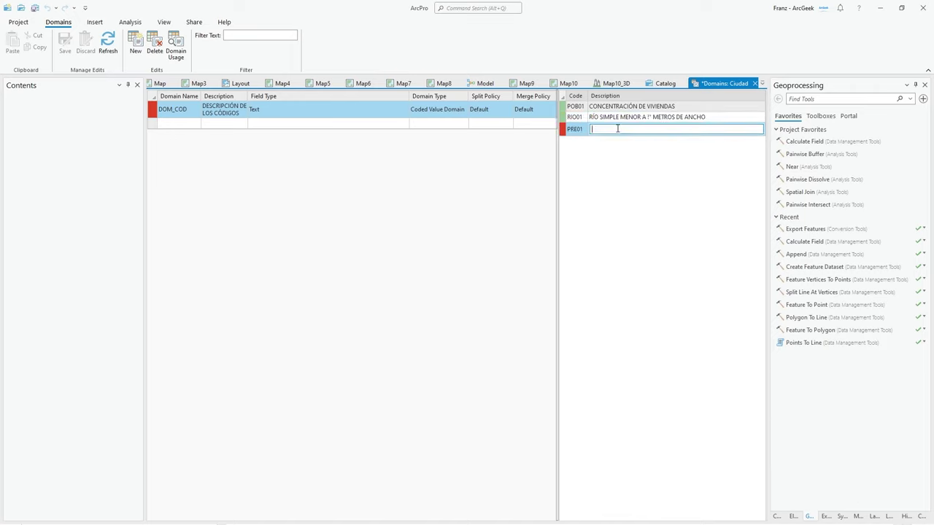
text(PREDIOS URBANOS)
Step: Add code VIA01 to the DOM_COD domain with the description "EJE VIAL"
click(581, 140)
click(581, 139)
text(VIA01)
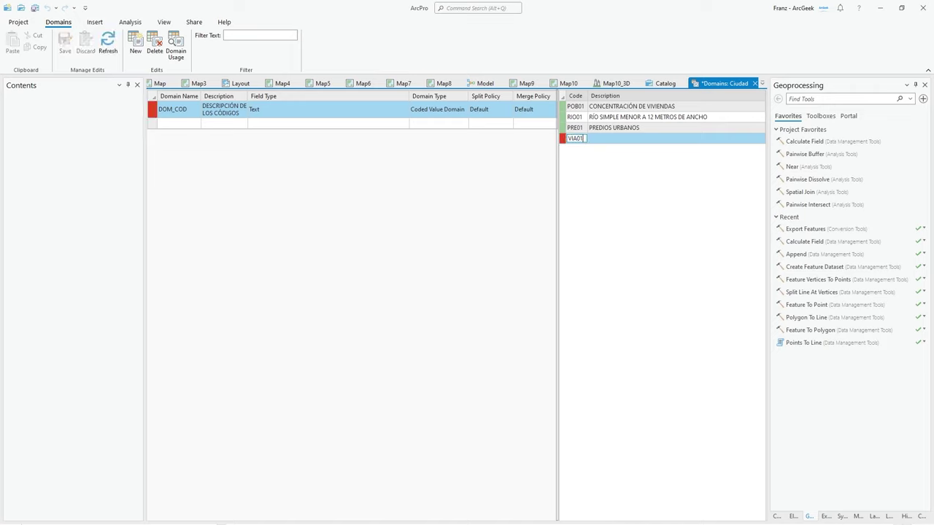
click(604, 140)
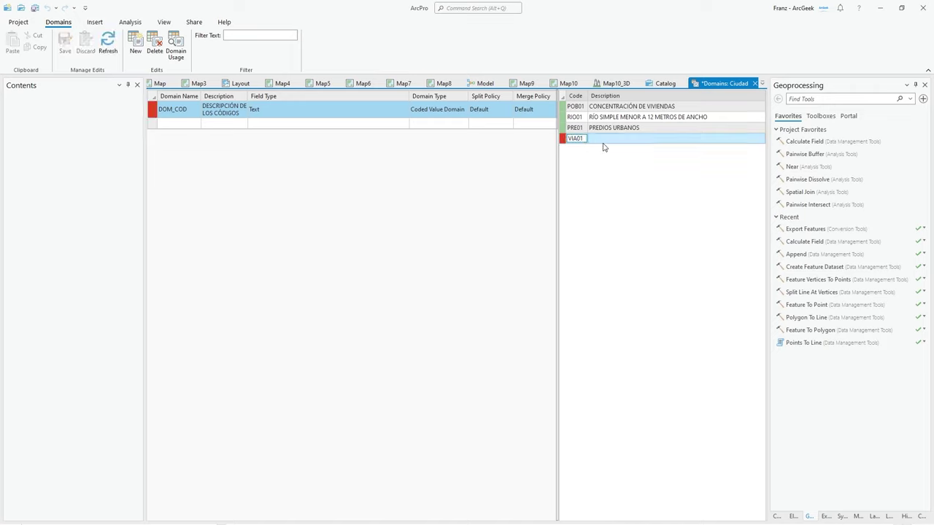
text(EJE VIAL)
Step: Add code CUR01 to the DOM_COD domain with the description "CURVAS DE NIVEL"
click(571, 151)
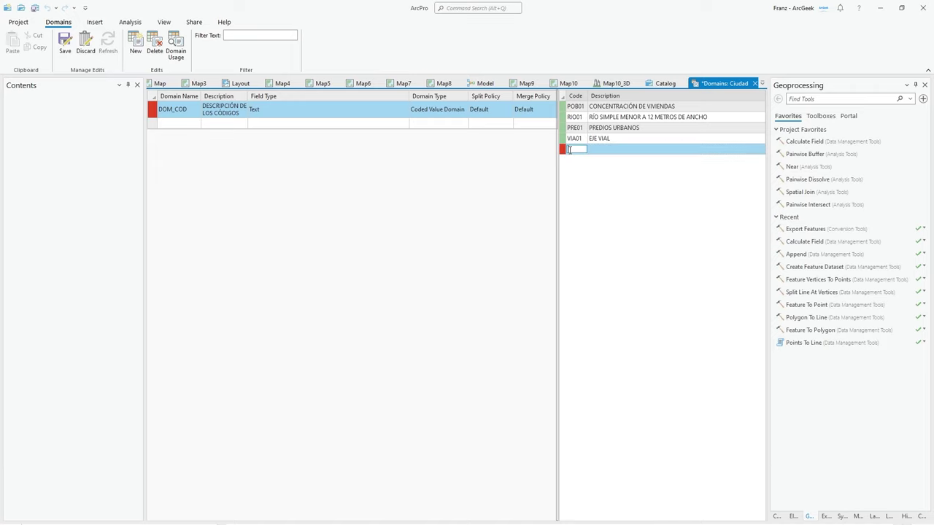
text(CUR)
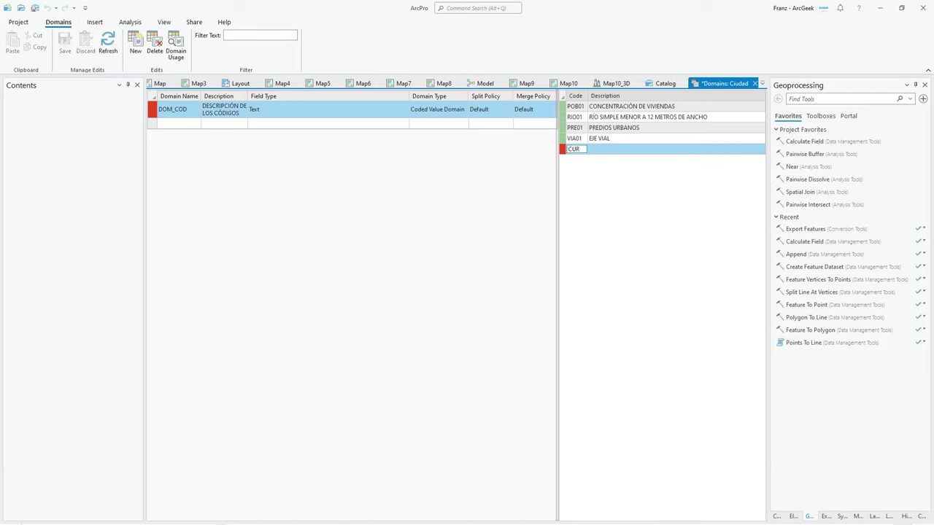
text(01)
click(615, 151)
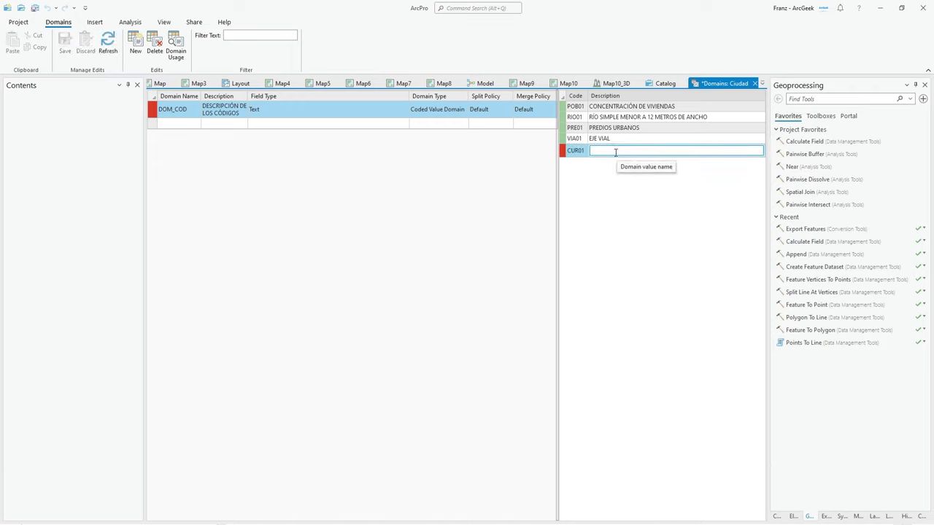
text(CURVAS DE NIVEL)
key(Return)
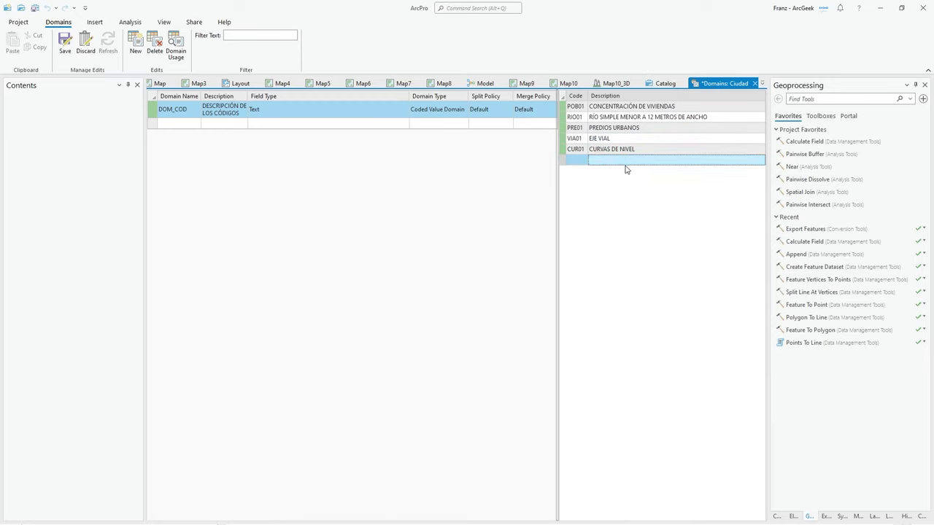
Step: Consult the manual's Tabla 11 and add a domain named POB_DESC with the description "DESCRIPCIÓN DE LA POBLACIÓN"
key(alt+Tab)
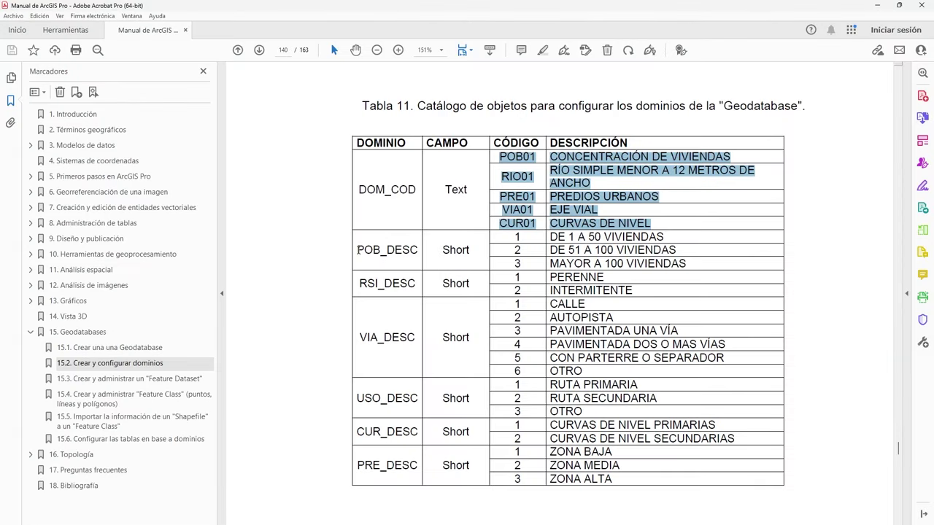
drag(357, 249, 418, 251)
click(419, 251)
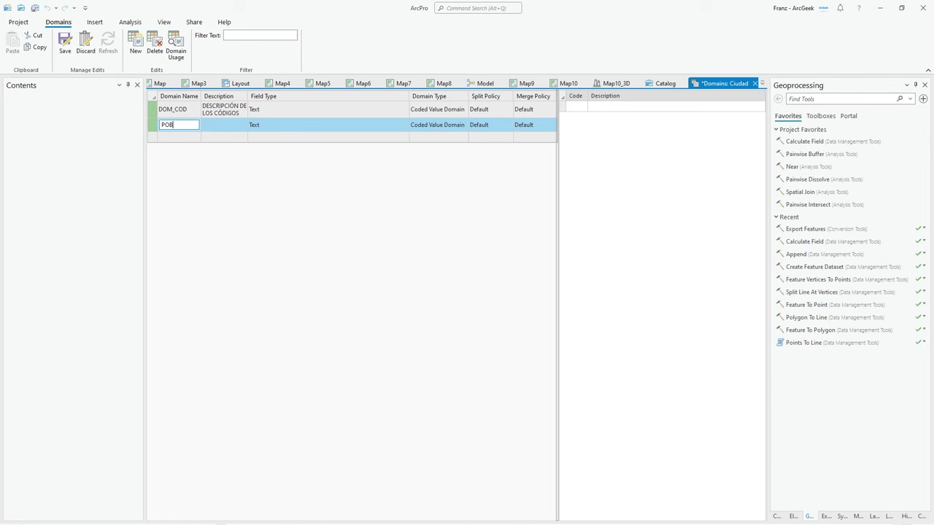
text(DESC)
click(211, 125)
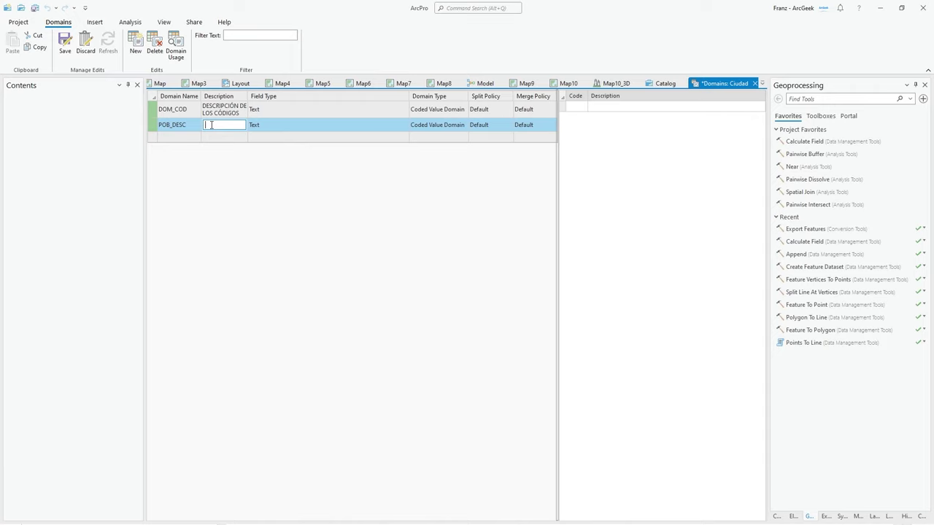
text(DESCRIPCIÓN DE LA POBLACIÓN)
key(Return)
Step: Set the field type of the POB_DESC domain to Short
click(277, 129)
click(277, 130)
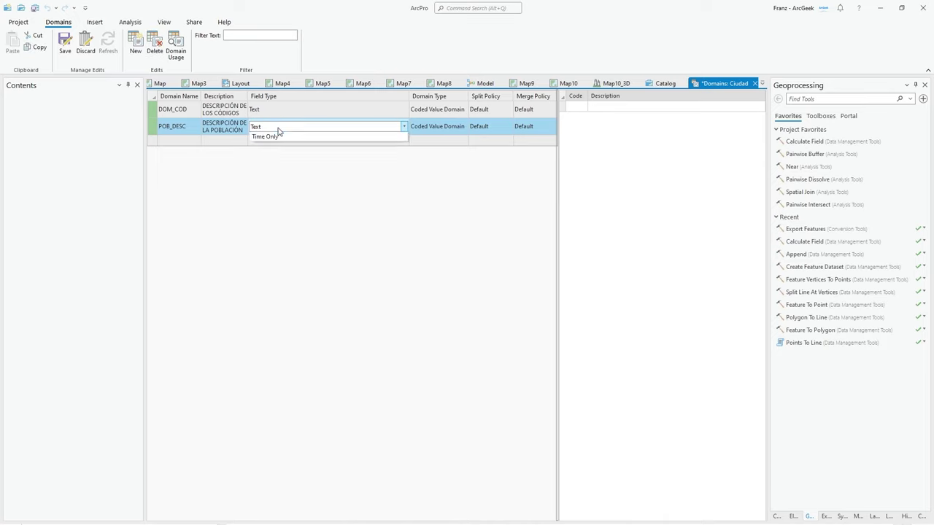
click(278, 130)
click(267, 138)
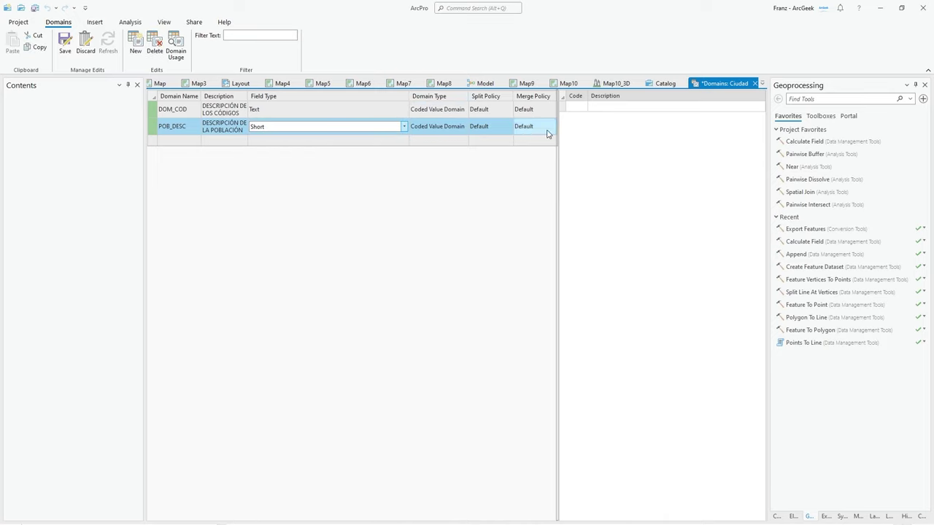
Step: Add code 1 with the description "DE 1 A 50 VIVIENDAS" to the POB_DESC domain and save the domain edits
click(580, 110)
click(579, 109)
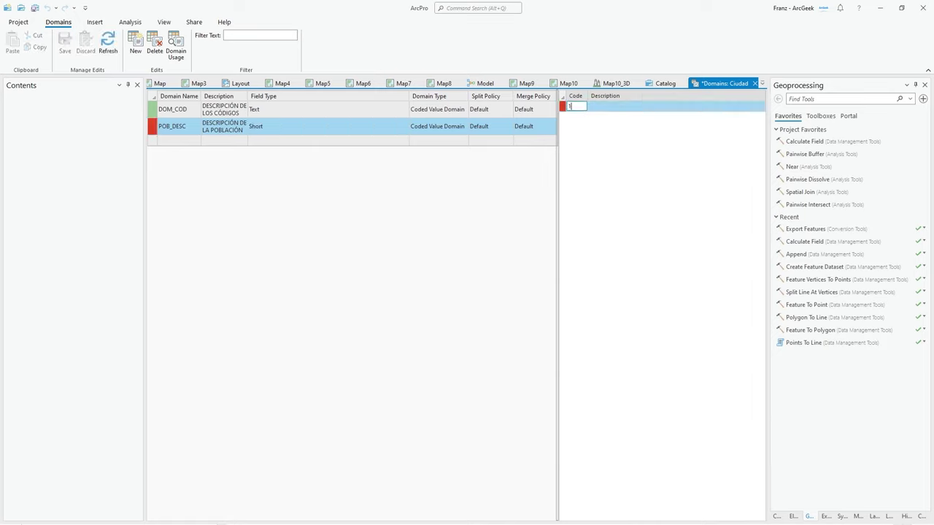
click(620, 108)
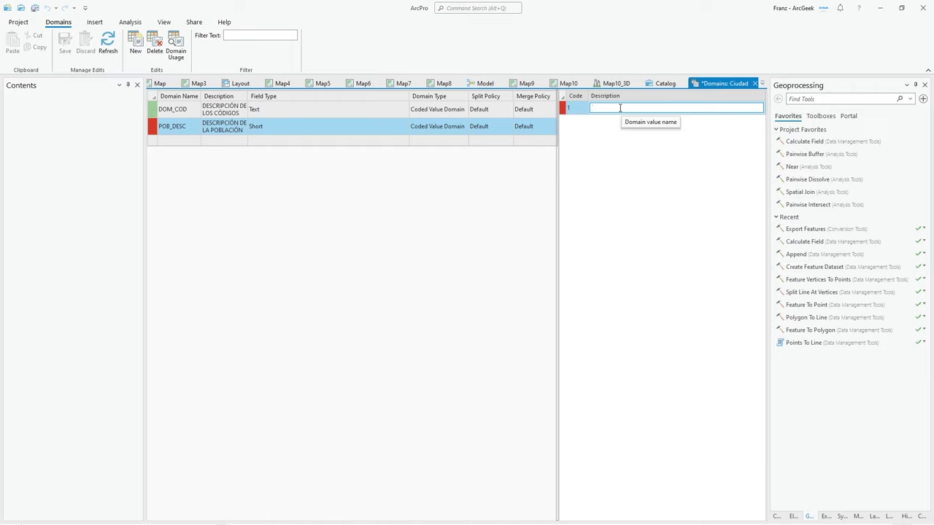
text(DE 1 A 50 VIVIENDAS)
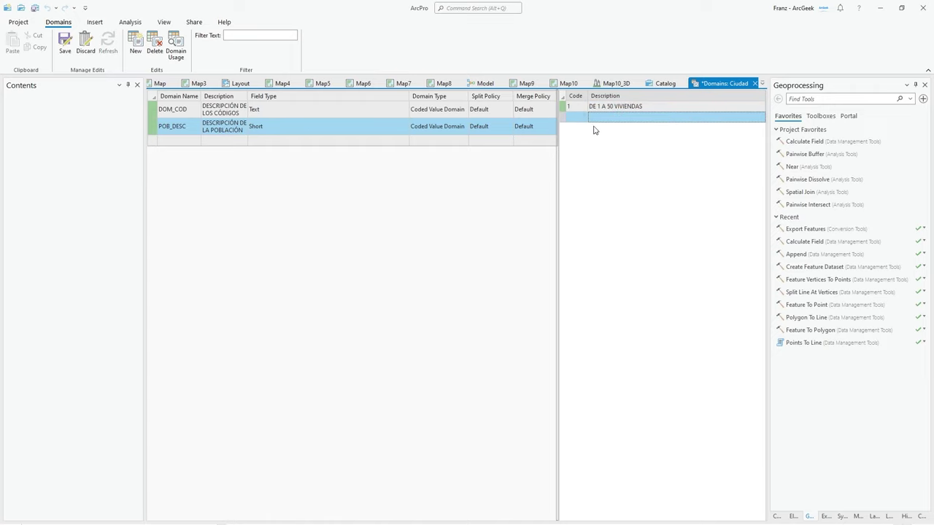
key(Return)
click(65, 51)
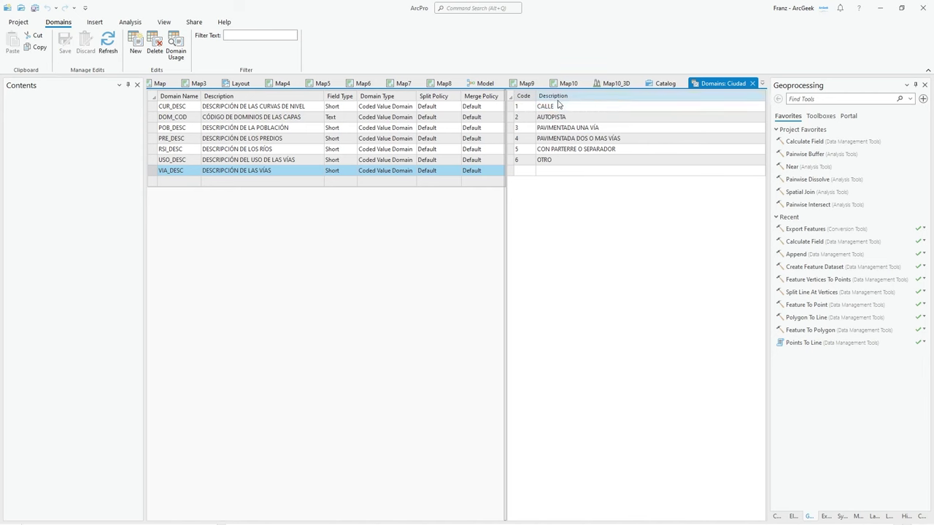
Step: Review the coded values of the domains from DOM_COD to VIA_DESC against the manual's Tabla 11 and close the domains view
key(alt+Tab)
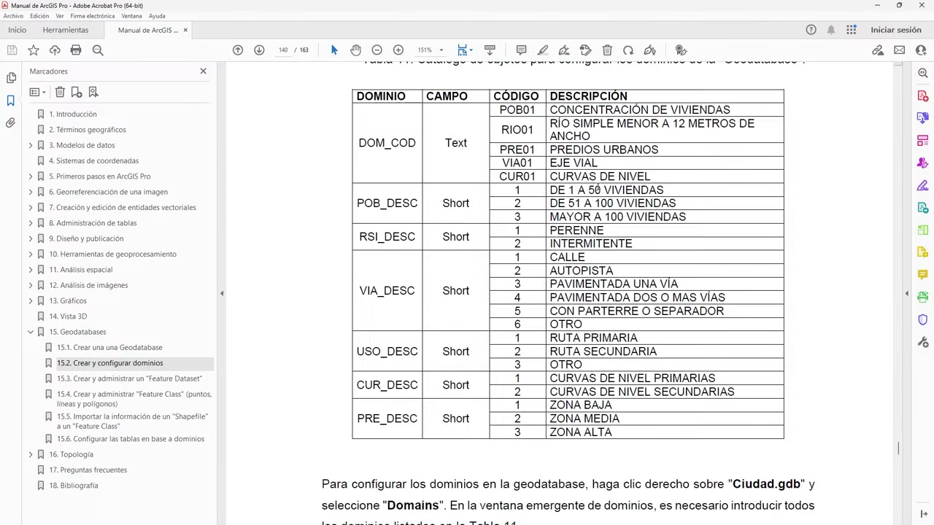
scroll(640, 343, up, 1)
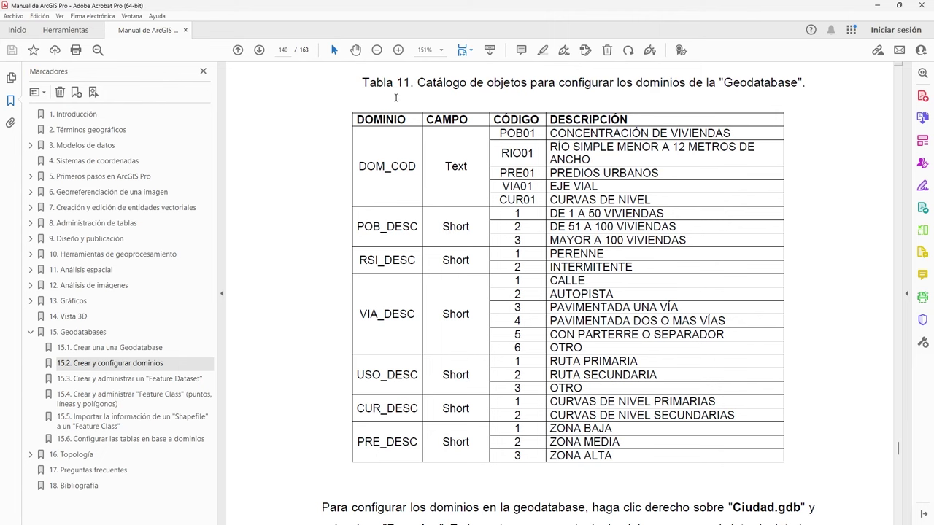
key(alt+Tab)
click(172, 118)
click(170, 128)
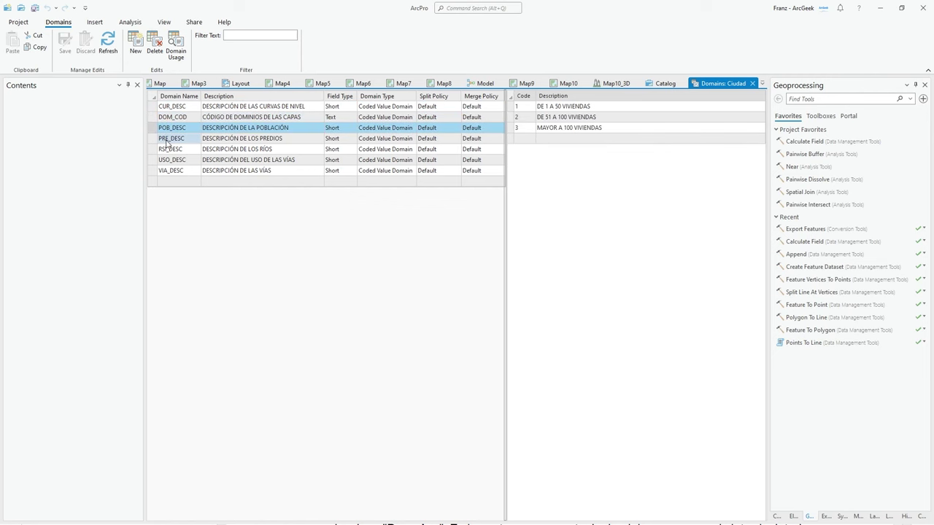
click(168, 138)
click(169, 148)
click(171, 160)
click(175, 171)
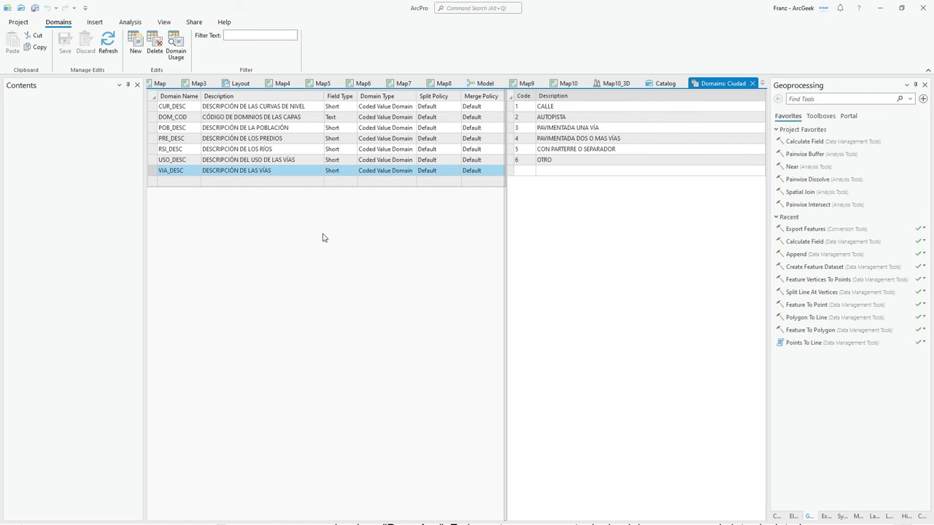
click(752, 83)
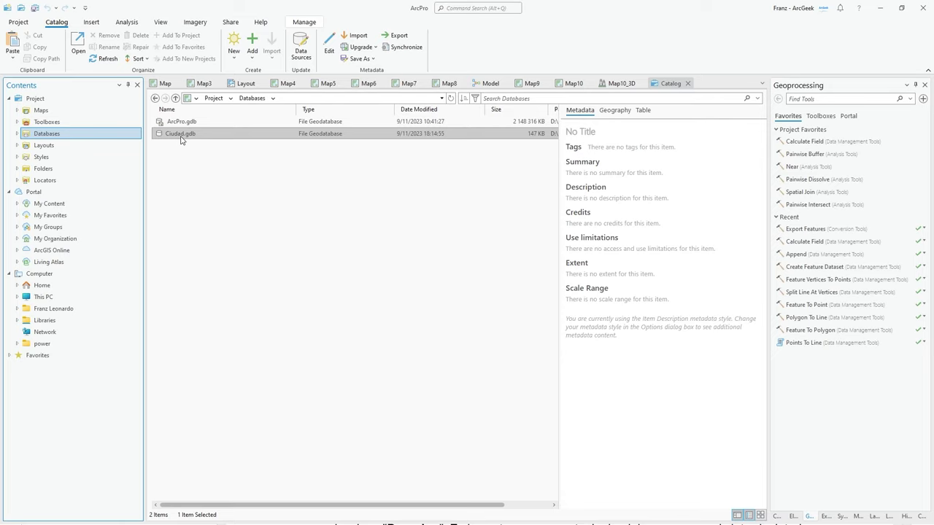
Step: Open Ciudad.gdb and copy the feature dataset name A_CONCENTRACION_HUMANA from section 15.3 of the PDF manual
double_click(180, 134)
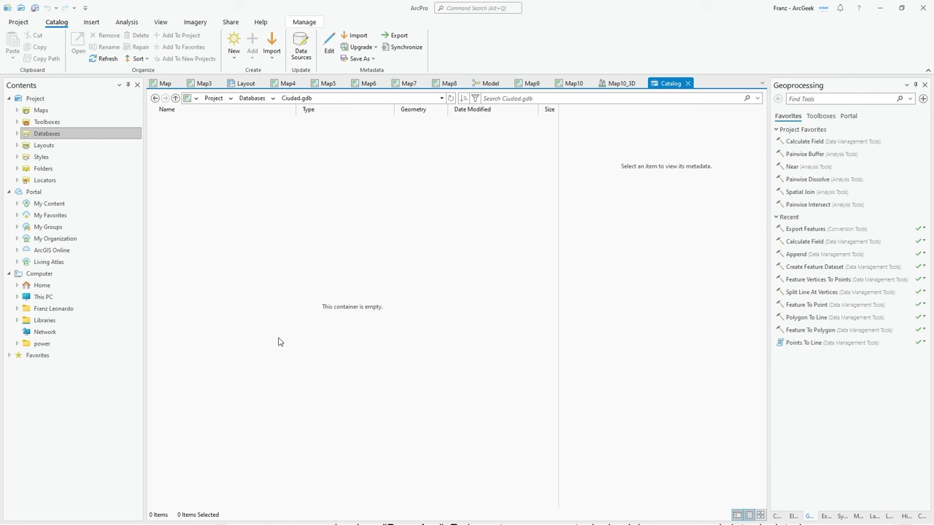
key(alt+Tab)
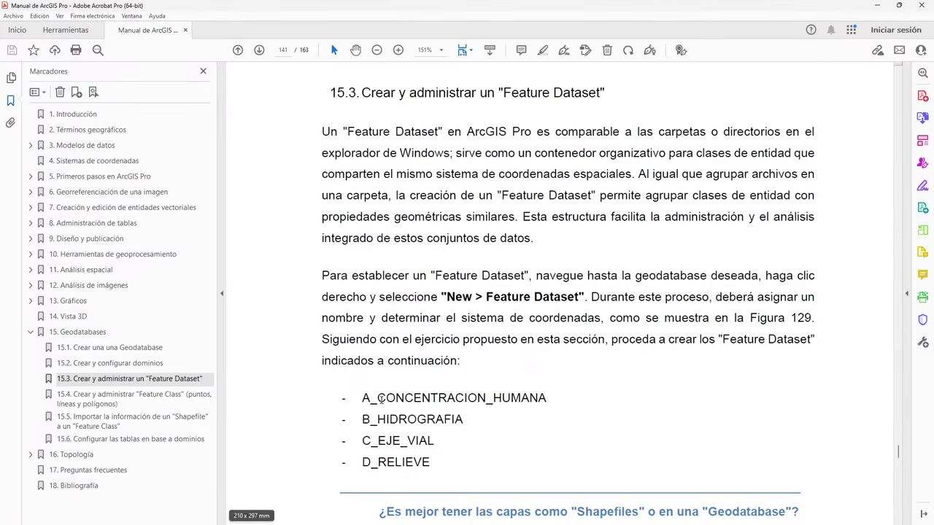
drag(363, 398, 430, 399)
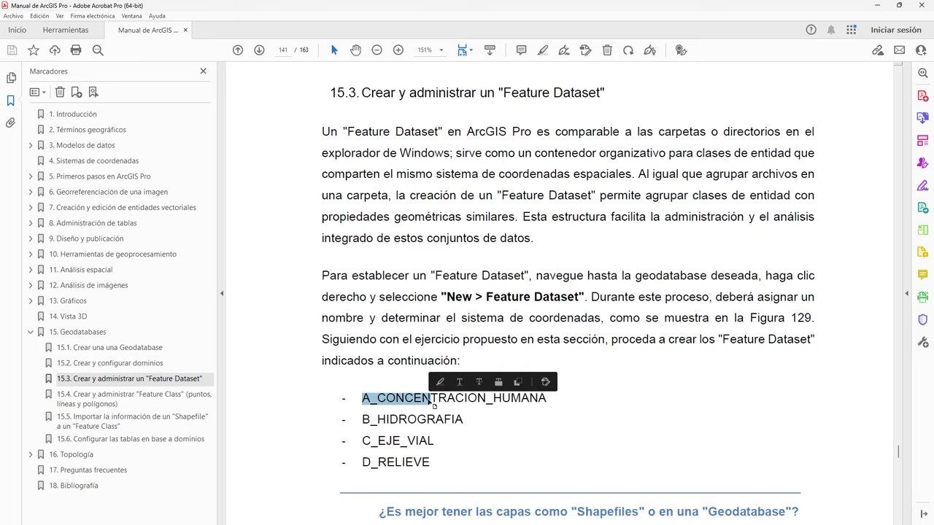
scroll(431, 401, down, 3)
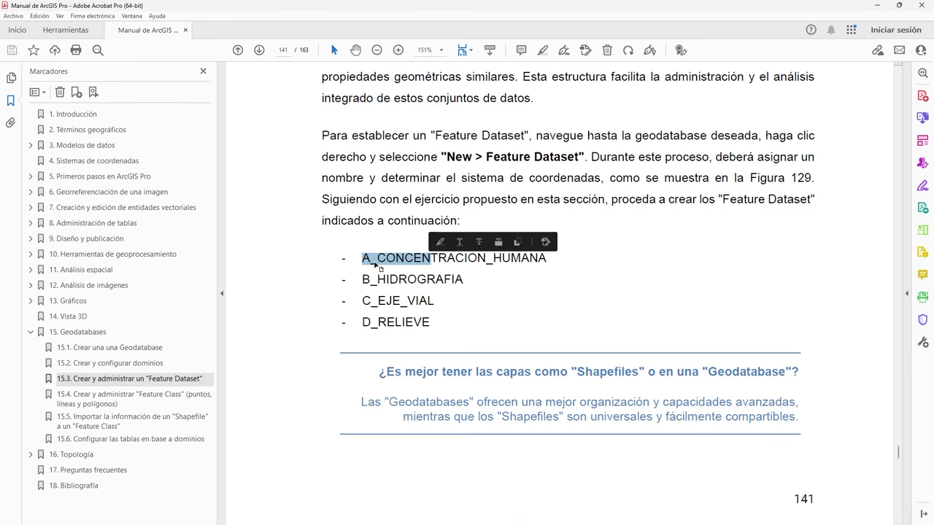
click(390, 261)
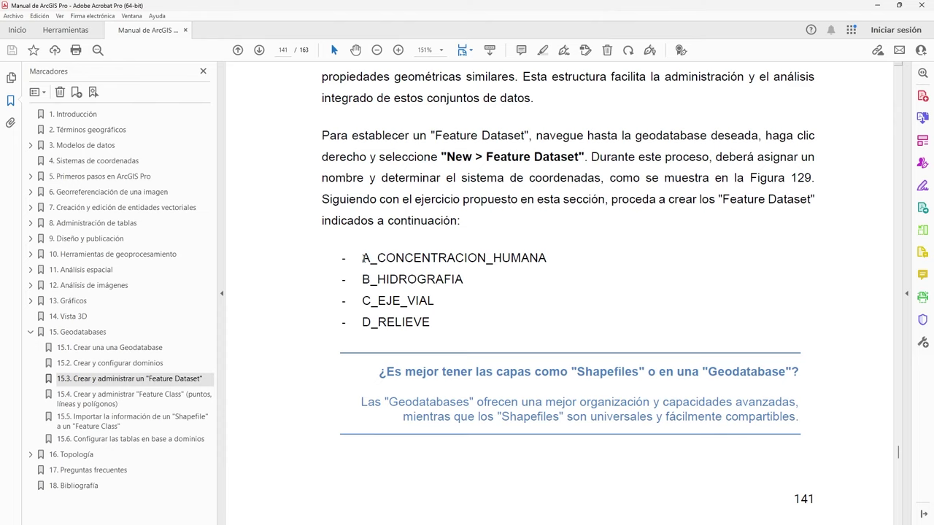
drag(363, 259, 547, 263)
key(ctrl+c)
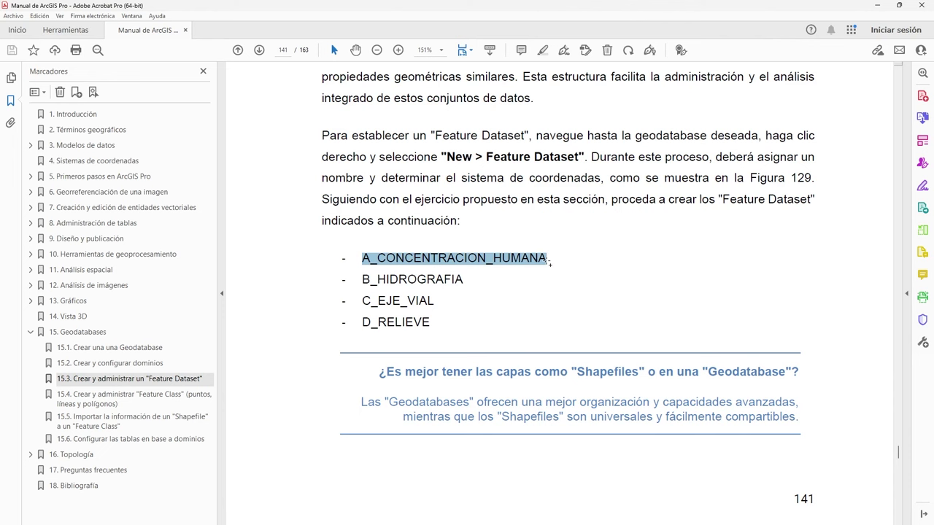
Step: Return to ArcGIS Pro and start a new feature dataset in Ciudad.gdb with the copied name A_CONCENTRACION_HUMANA
key(alt+Tab)
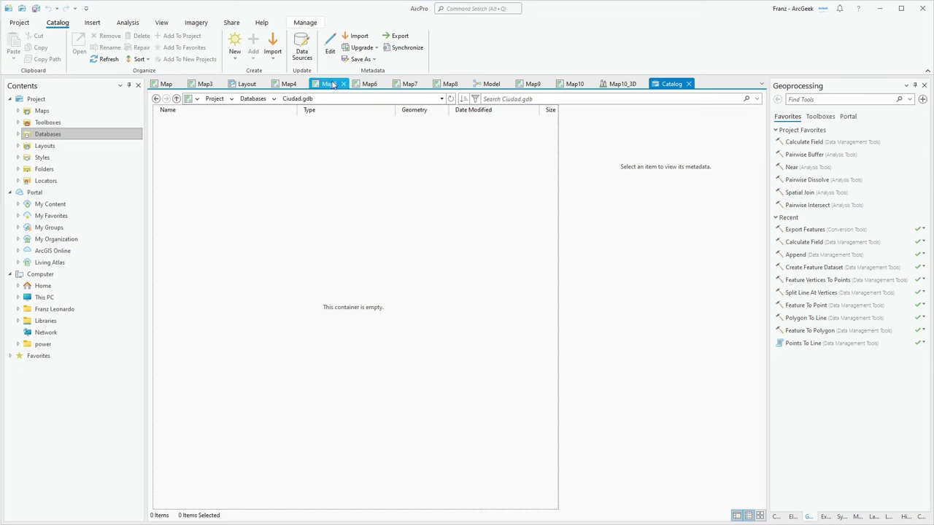
right_click(212, 184)
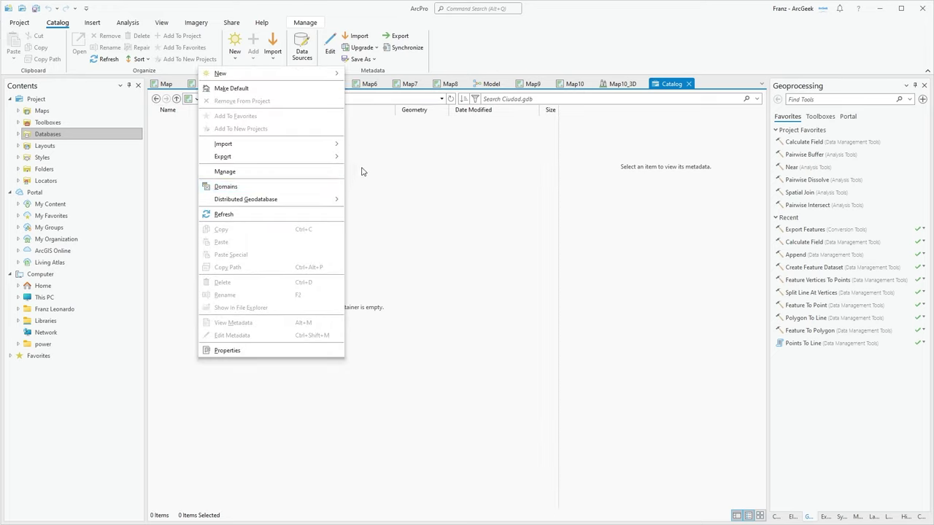
mouse_move(271, 76)
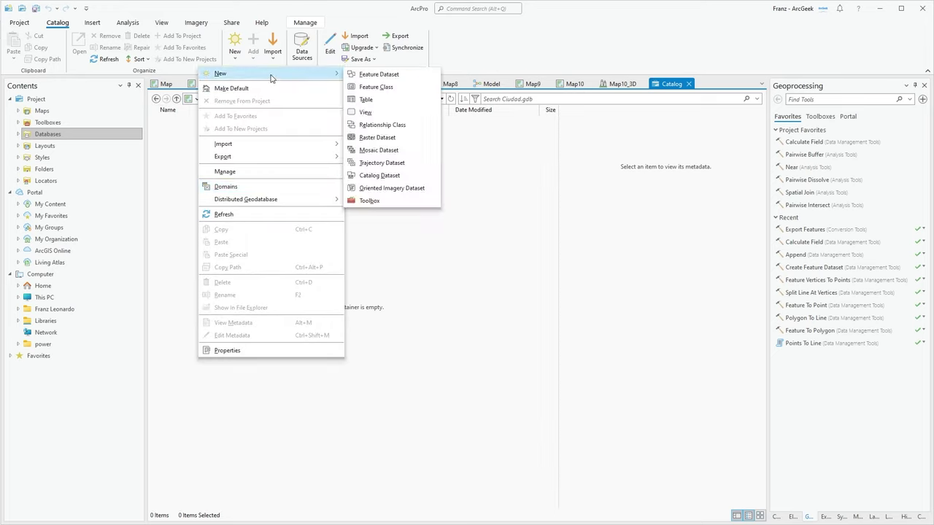
click(383, 75)
click(803, 157)
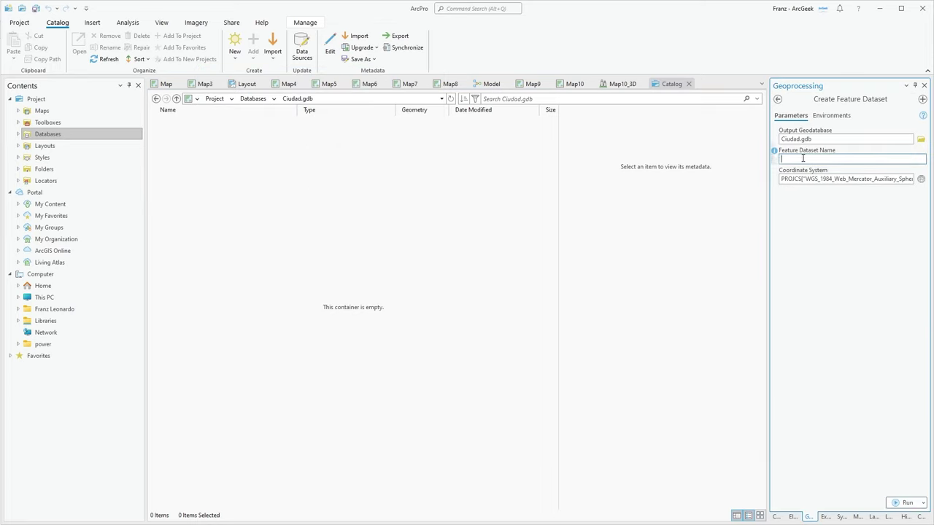
key(ctrl+v)
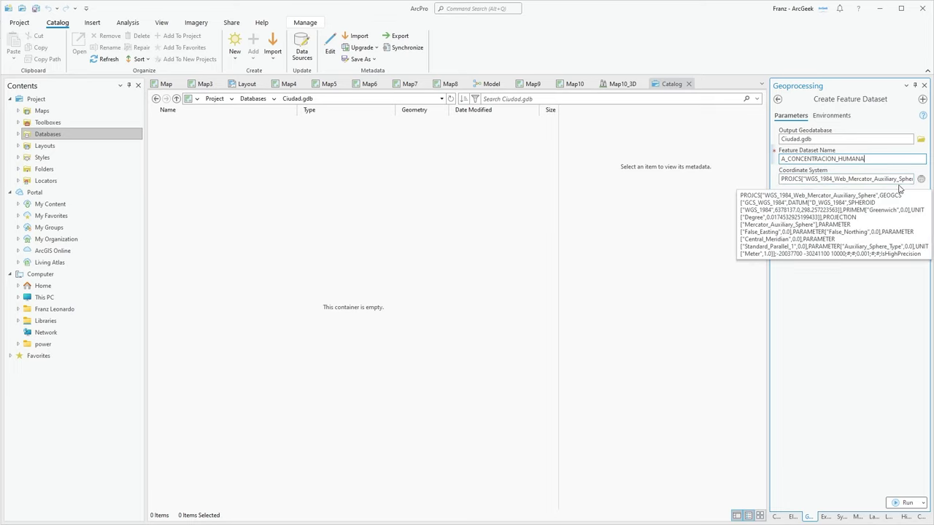
Step: Set the feature dataset's coordinate system to WGS 1984 UTM Zone 17S and create it
click(921, 180)
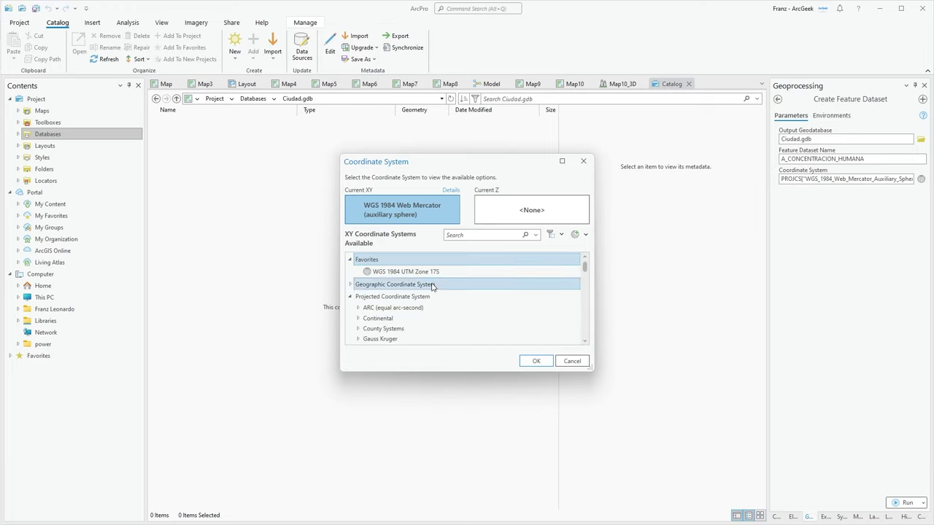
click(408, 274)
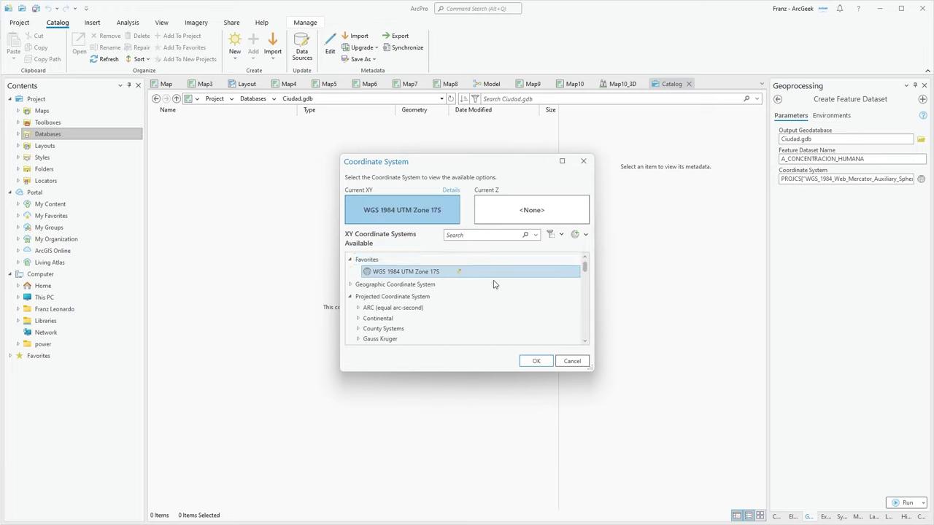
click(537, 362)
click(905, 503)
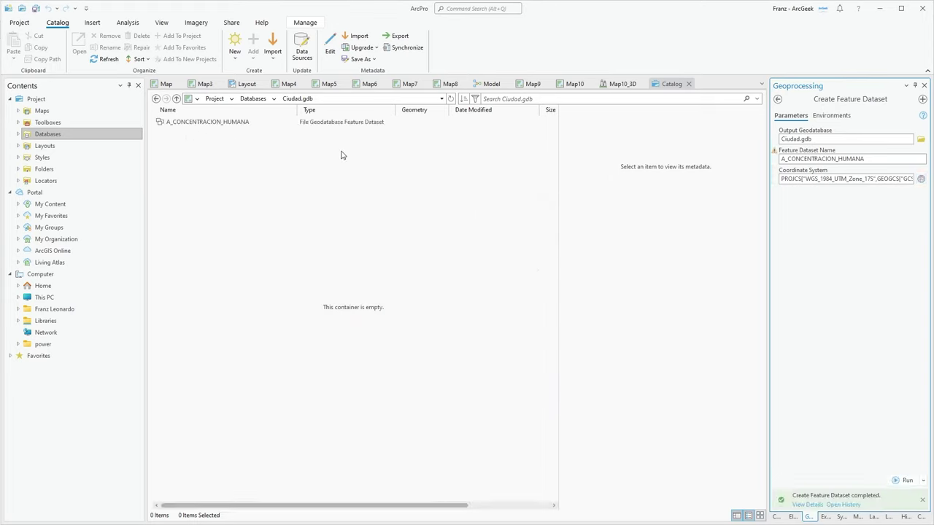
Step: Create a second feature dataset named B_HIDROGRAFIA in Ciudad.gdb with the same coordinate system
double_click(861, 157)
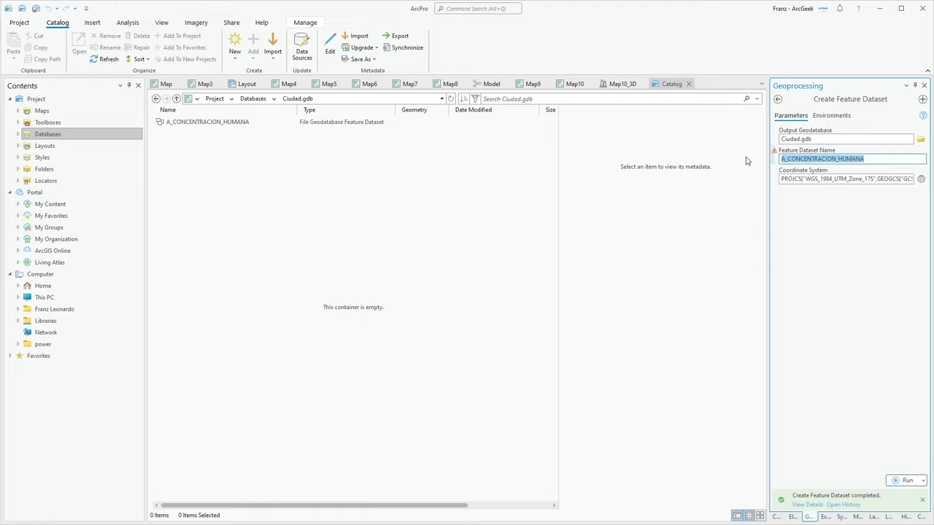
text(B_HI)
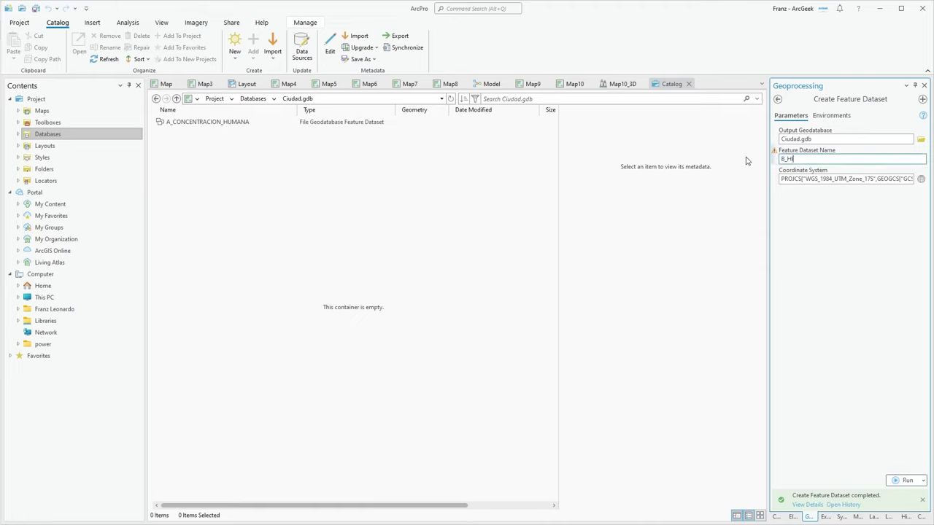
text(DROGRAFIA)
click(904, 480)
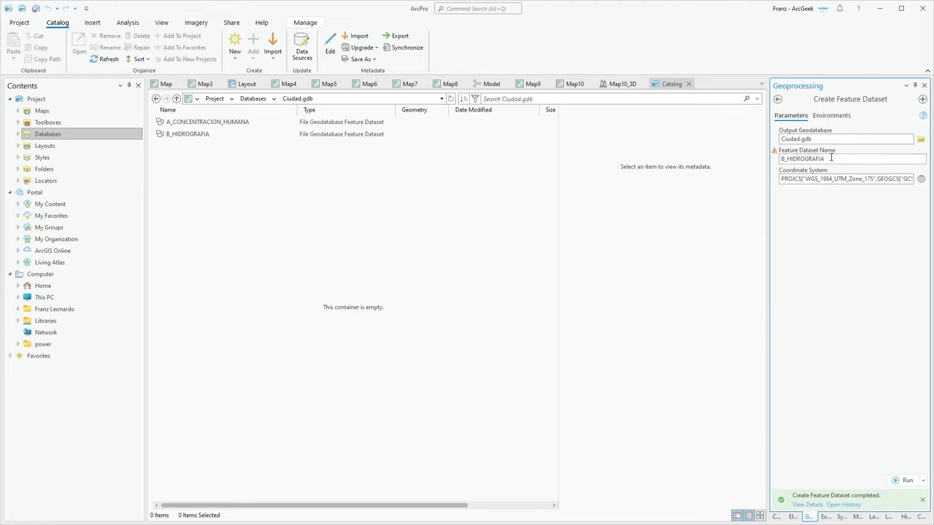
Step: Create two more feature datasets named C_EJE_VIAL and D_RELIEVE in Ciudad.gdb with the same coordinate system, then consult the PDF manual
double_click(803, 158)
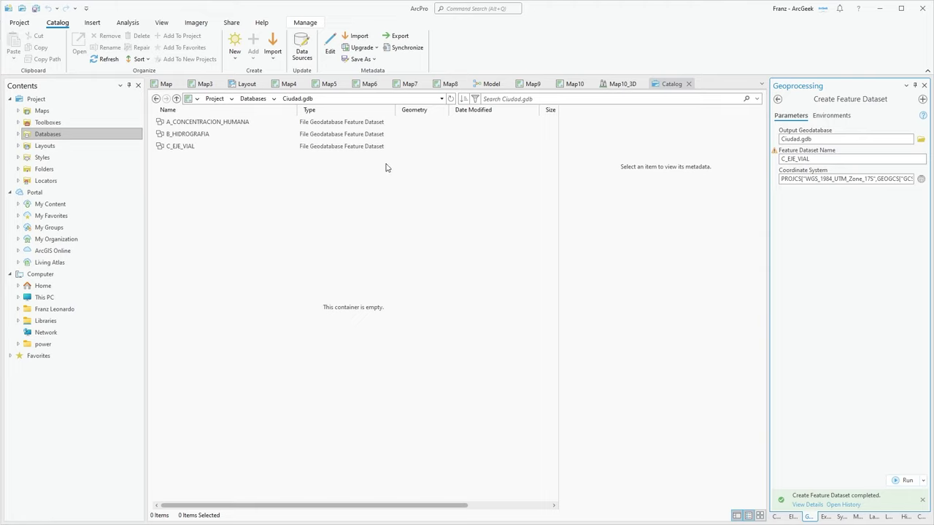
double_click(823, 158)
key(alt+Tab)
scroll(449, 209, down, 10)
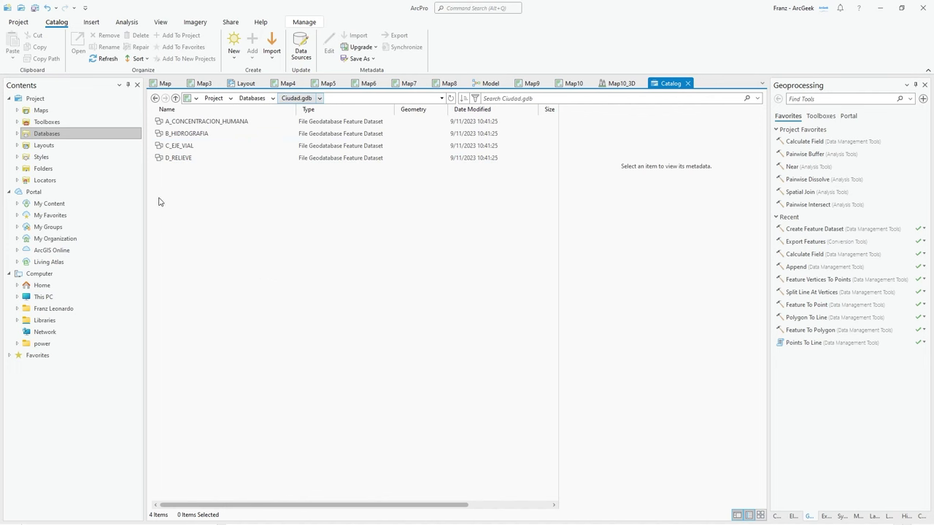
Step: Start a new feature class named POBLADO_P with Point geometry inside the A_CONCENTRACION_HUMANA feature dataset and proceed to its field definitions
double_click(201, 124)
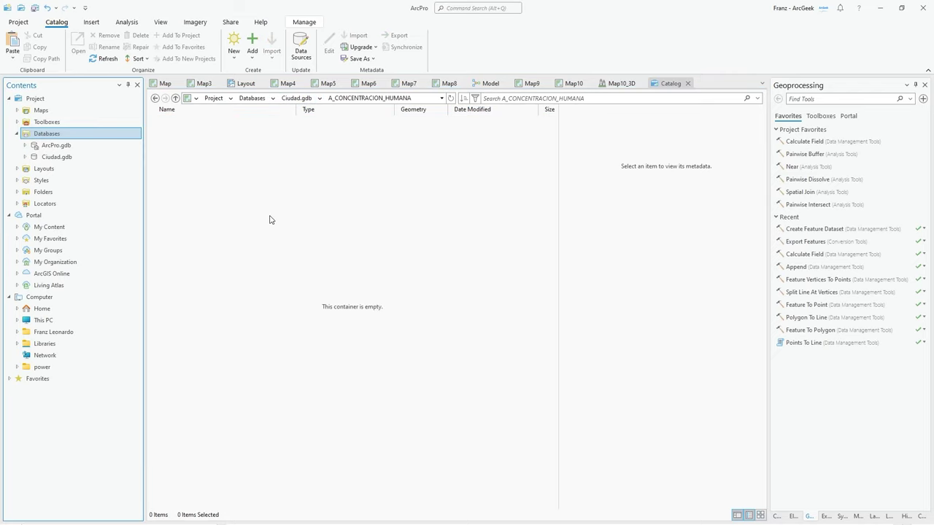
right_click(225, 180)
mouse_move(250, 184)
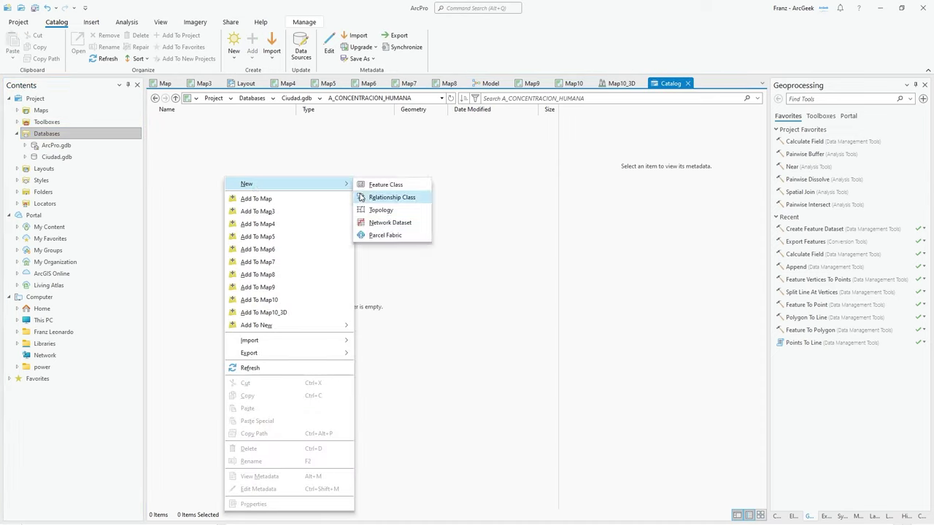
click(374, 187)
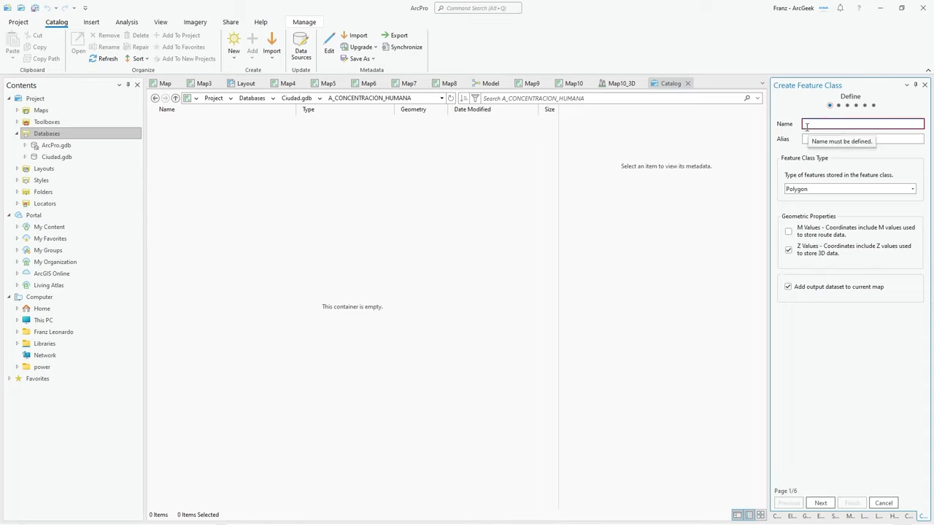
text(POBLADO_P)
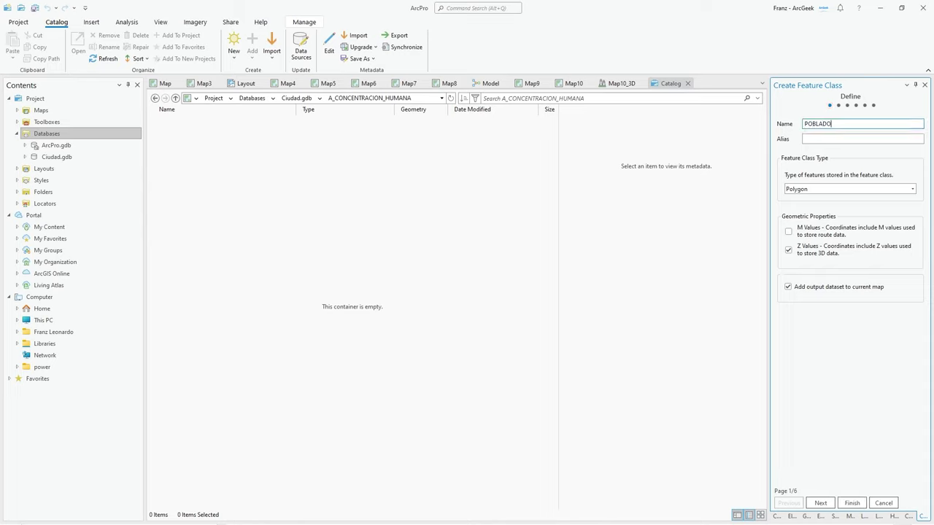
click(819, 192)
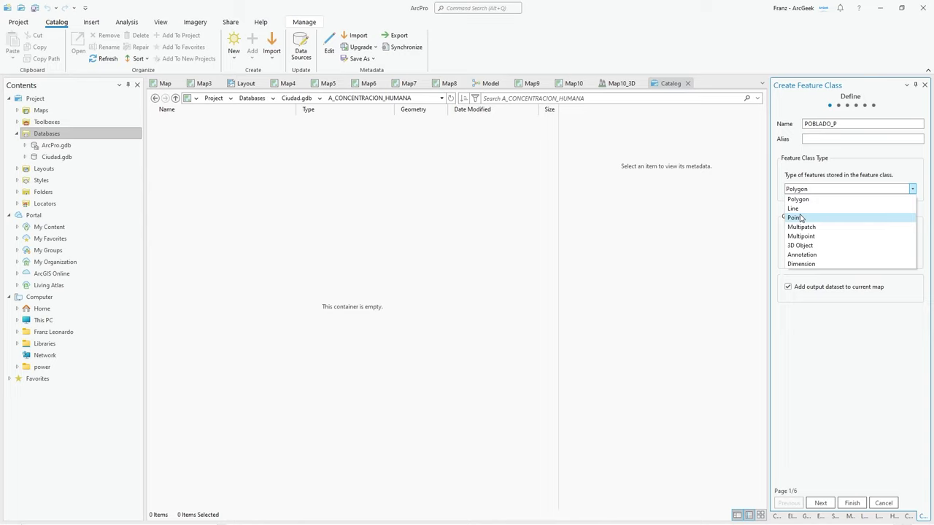
click(796, 217)
click(827, 504)
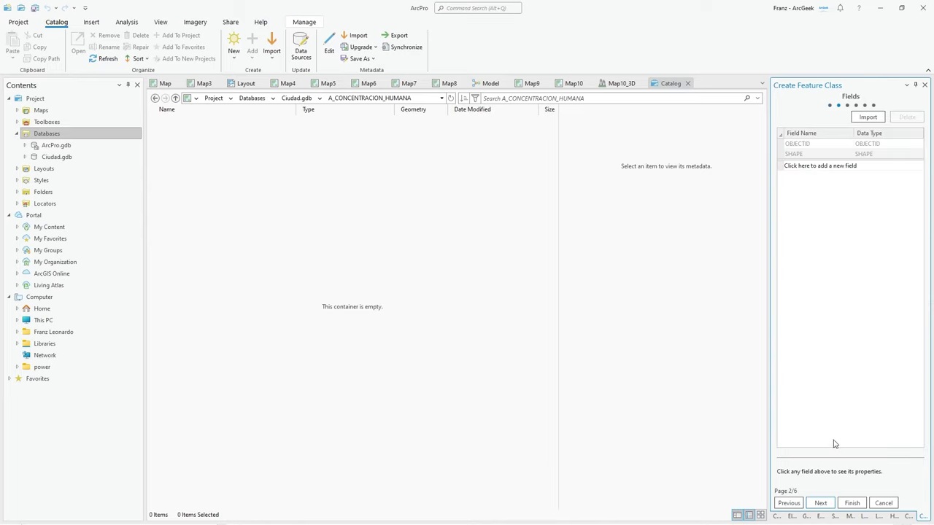
Step: Add a COD field of type Text with a length of 5 to the feature class
click(806, 167)
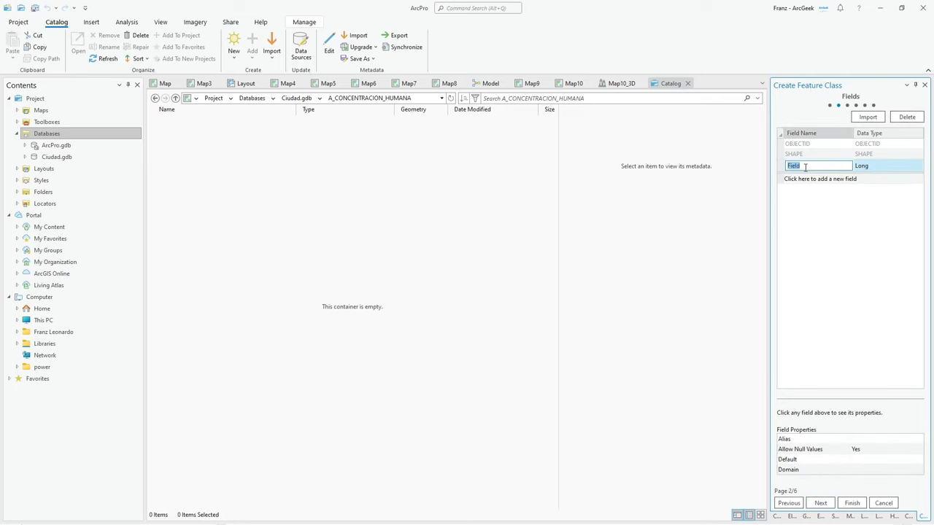
text(COD)
click(883, 168)
click(864, 222)
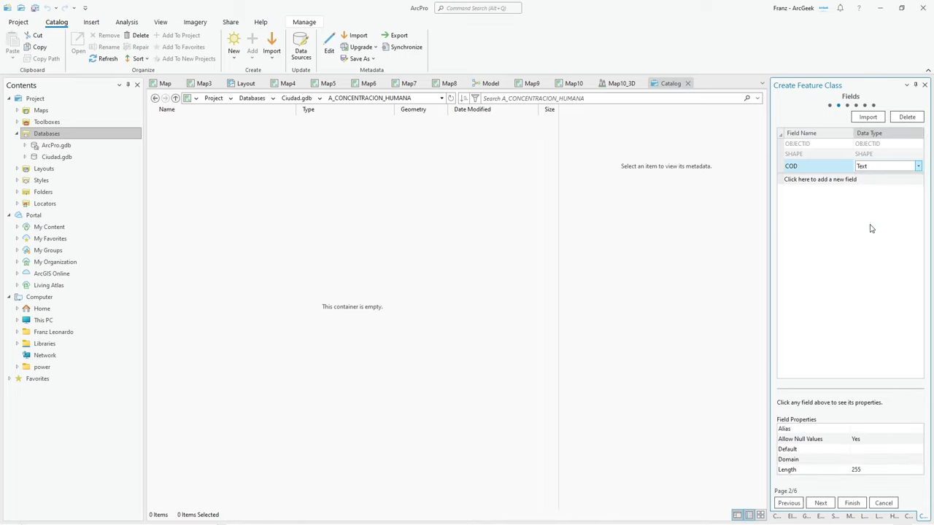
click(836, 473)
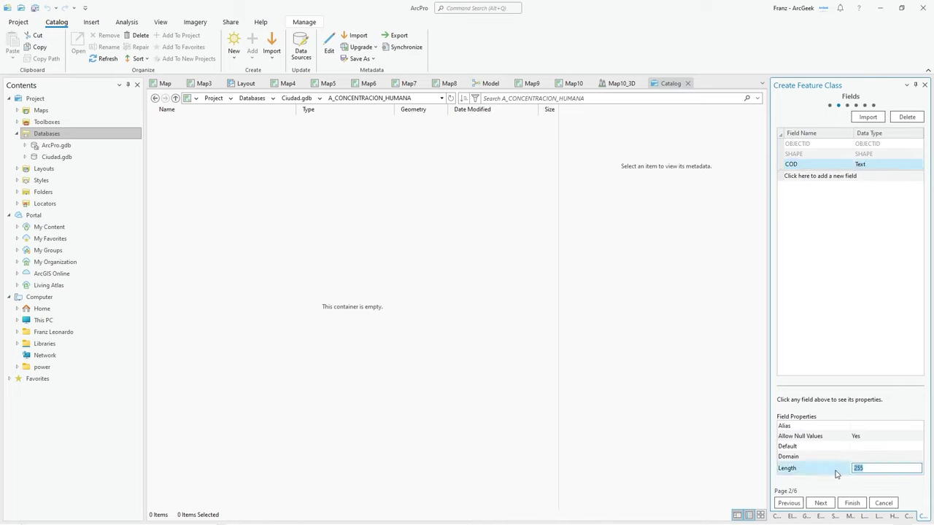
text(5)
Step: Add a DESCRIPCIÓN field of type Text with a length of 50, following Tabla 12 of the PDF manual
click(817, 176)
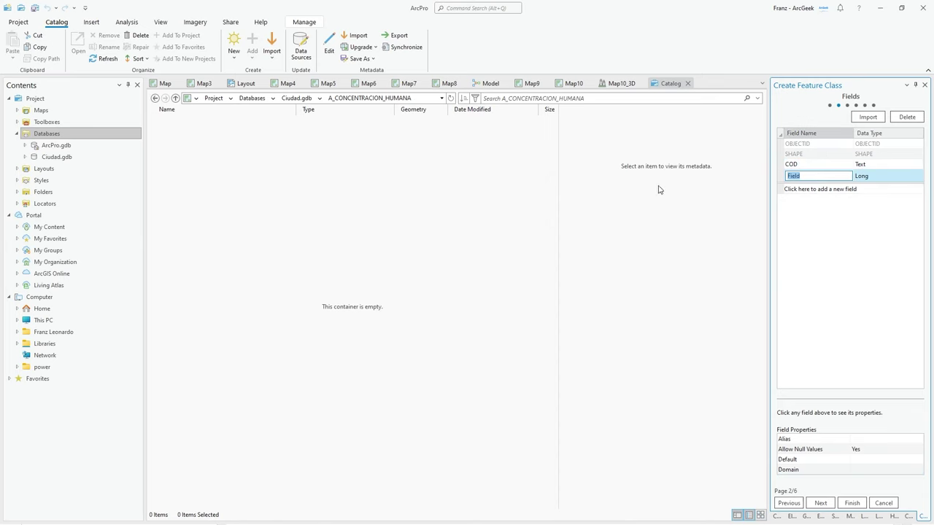
key(alt+Tab)
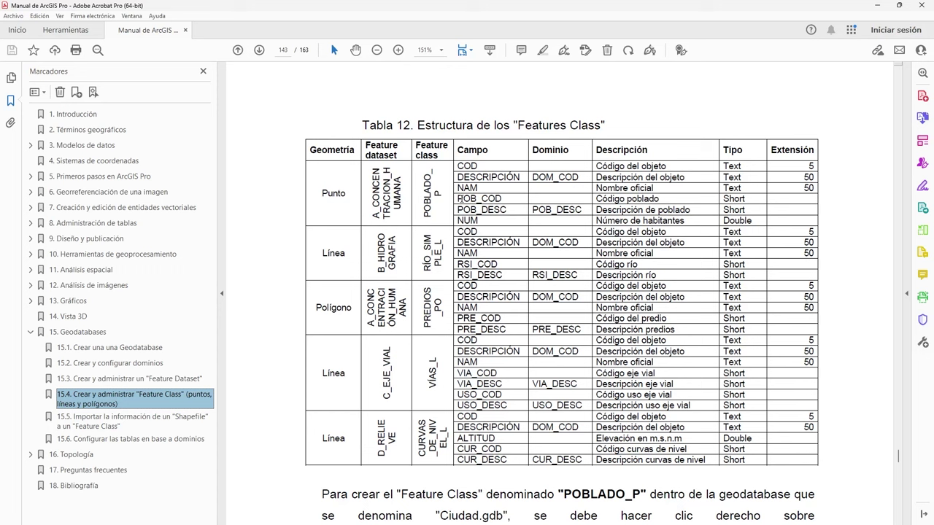
key(alt+Tab)
text(D)
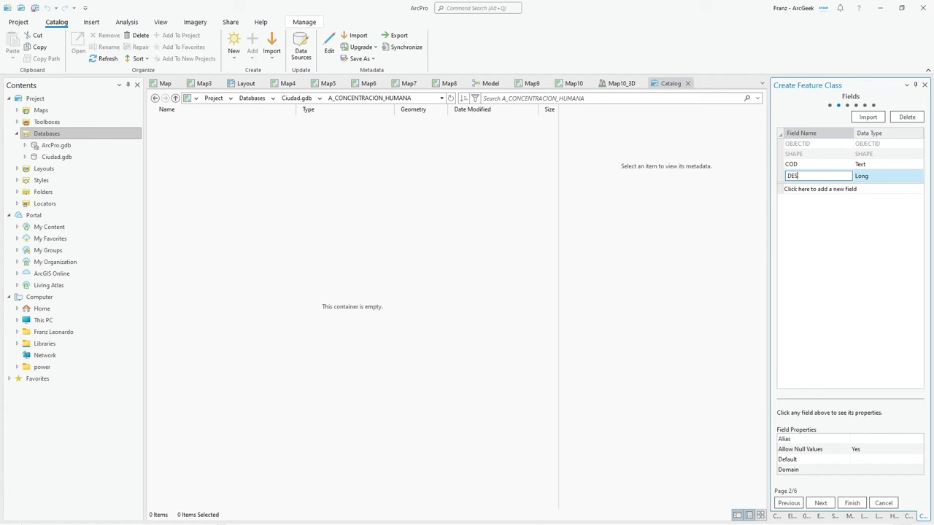
text(ESCRIPCIÓN)
click(870, 183)
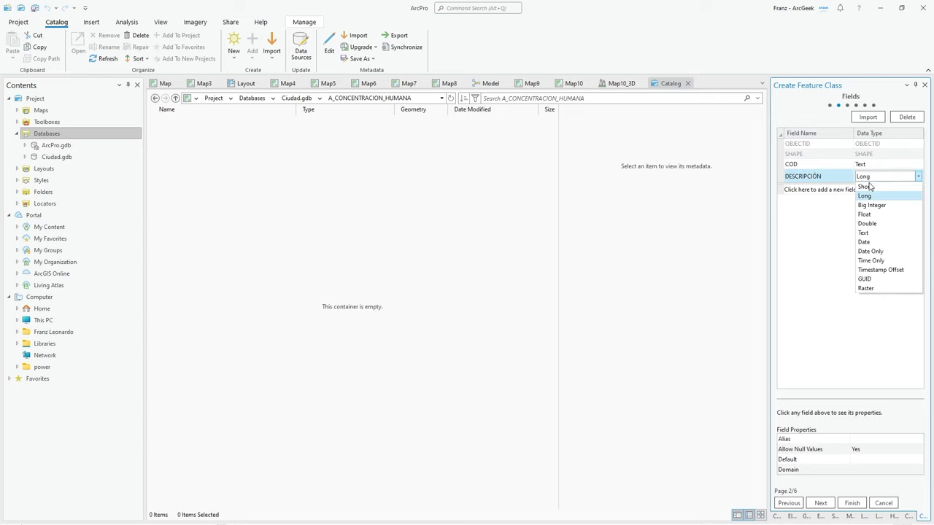
click(872, 242)
click(865, 473)
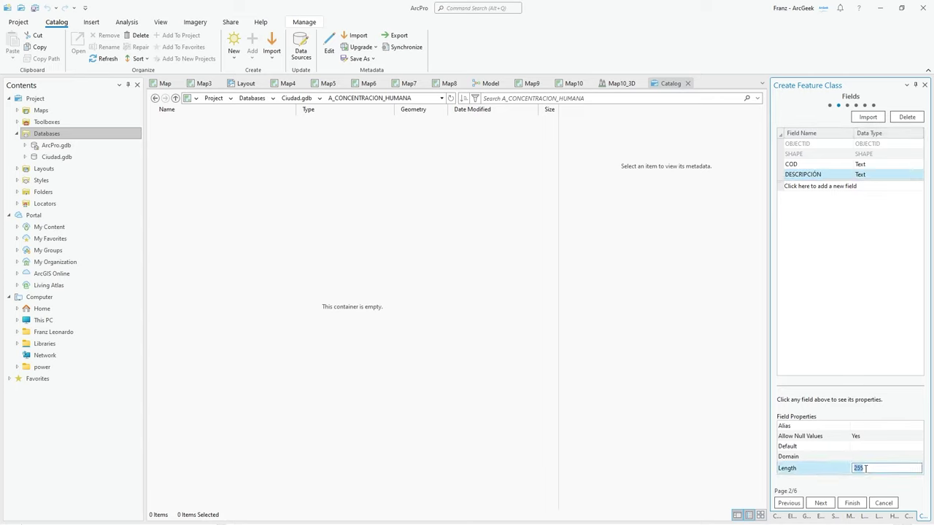
text(50)
Step: Check the manual's table for the DESCRIPCIÓN field's domain and assign DOM_COD to it in ArcGIS Pro
click(801, 458)
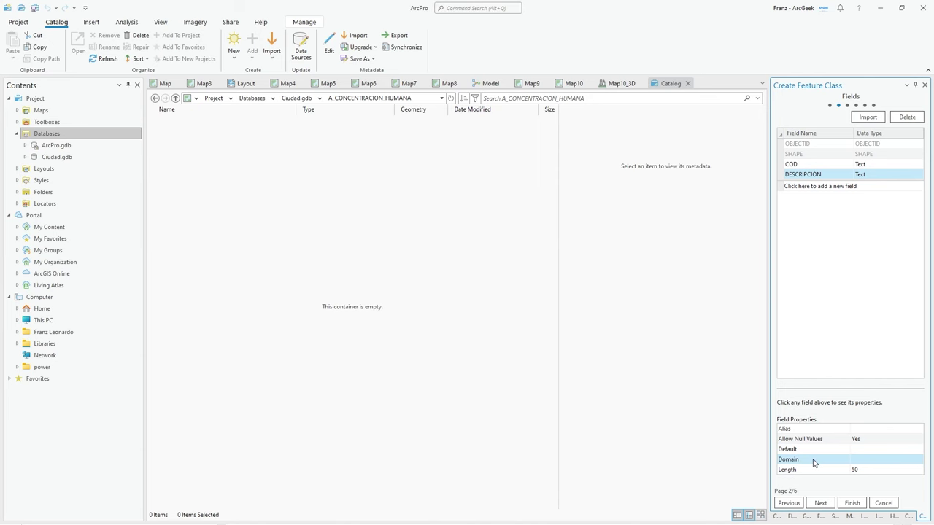
key(alt+Tab)
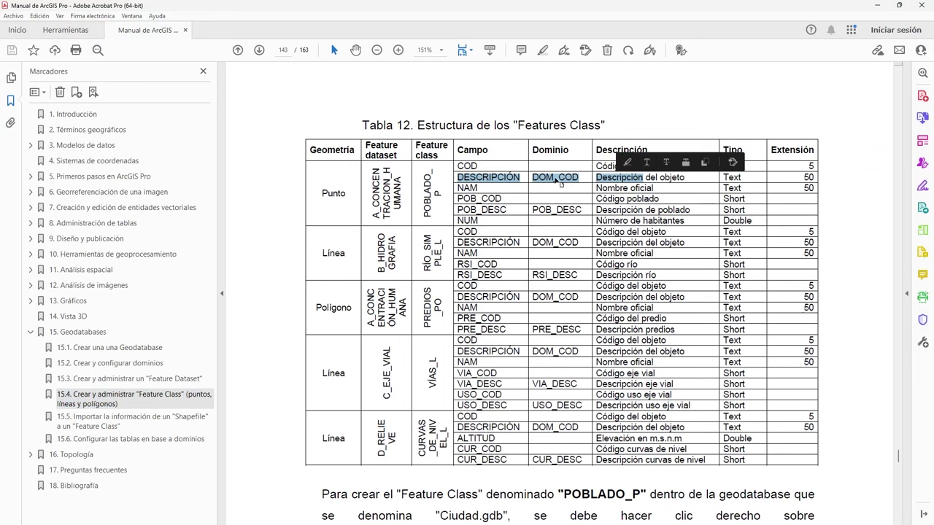
key(alt+Tab)
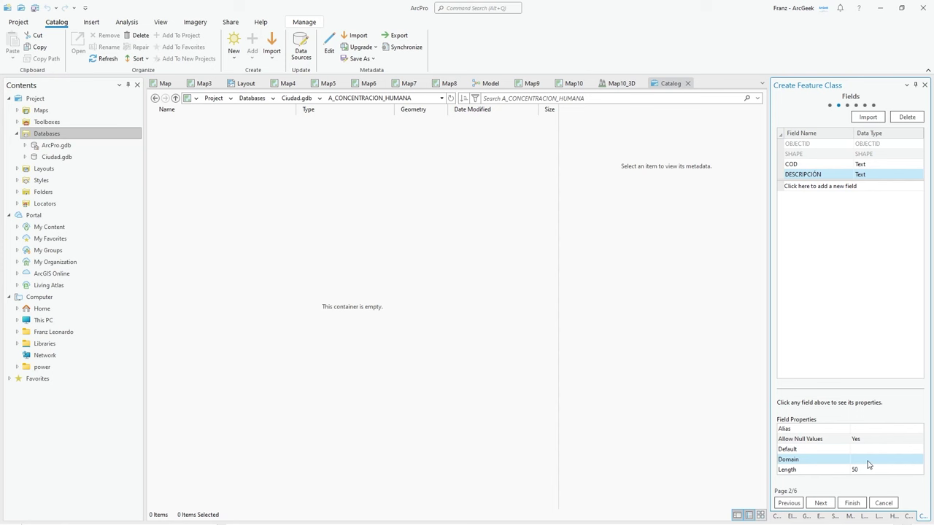
click(868, 463)
click(918, 458)
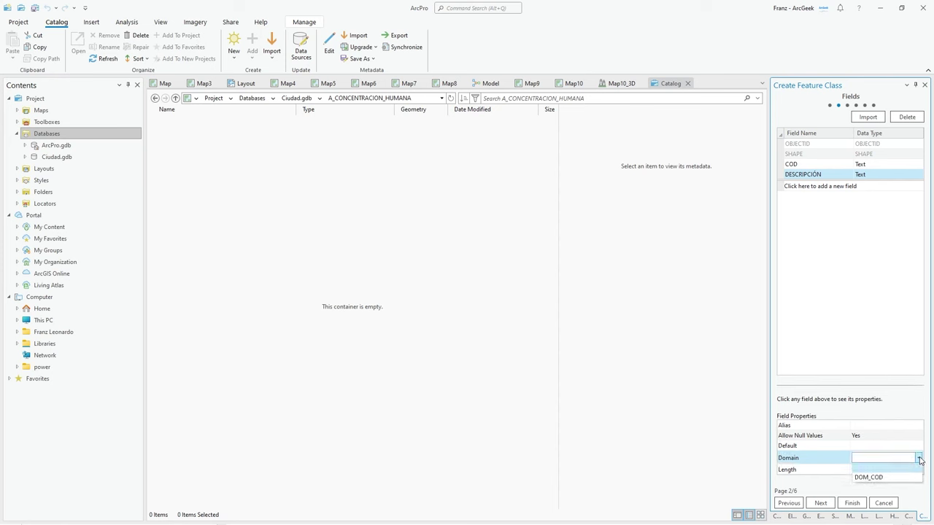
click(892, 477)
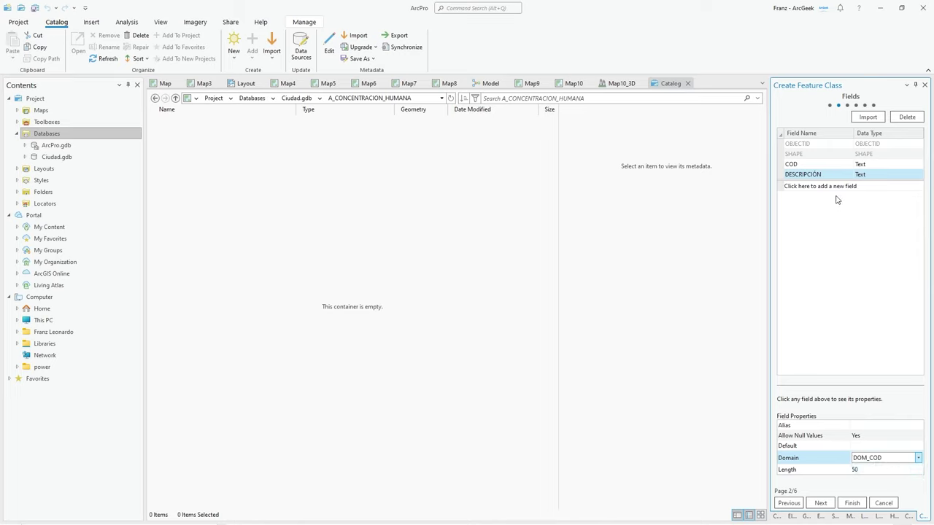
Step: Add a NAM field of type Text with a length of 50
click(805, 188)
text(NAM)
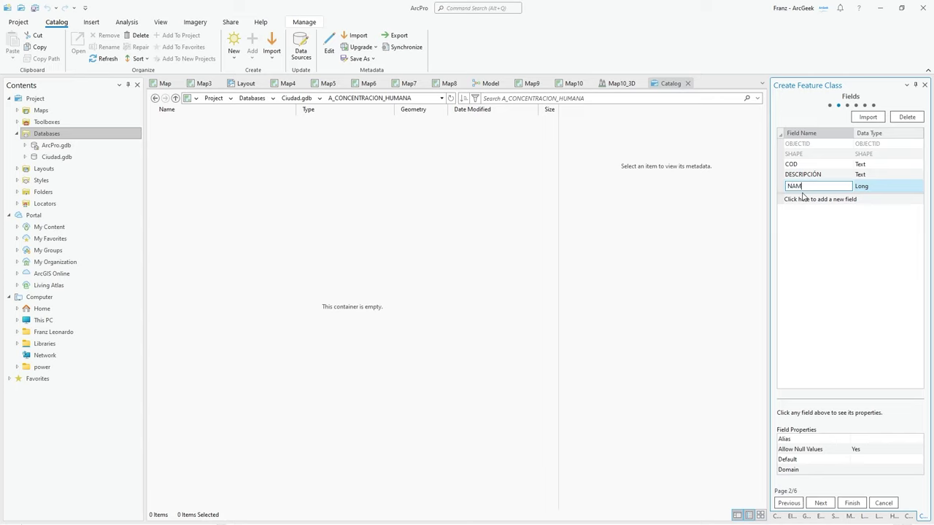
click(883, 192)
click(863, 243)
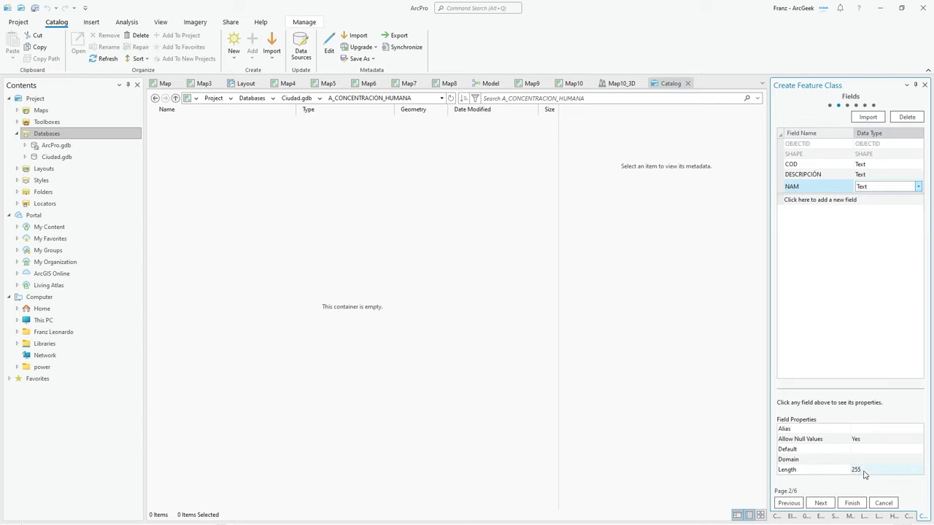
drag(852, 470, 860, 472)
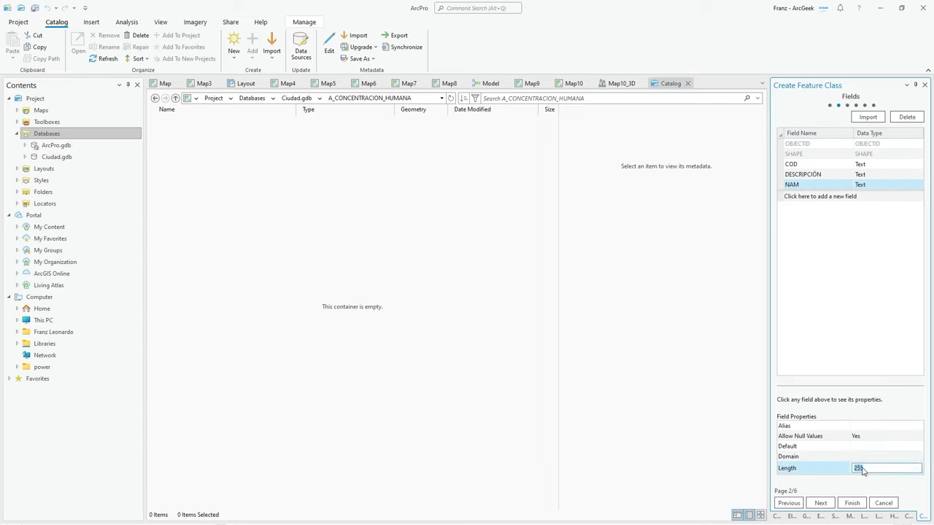
text(50)
Step: Add a POB_COD field of type Short
click(812, 197)
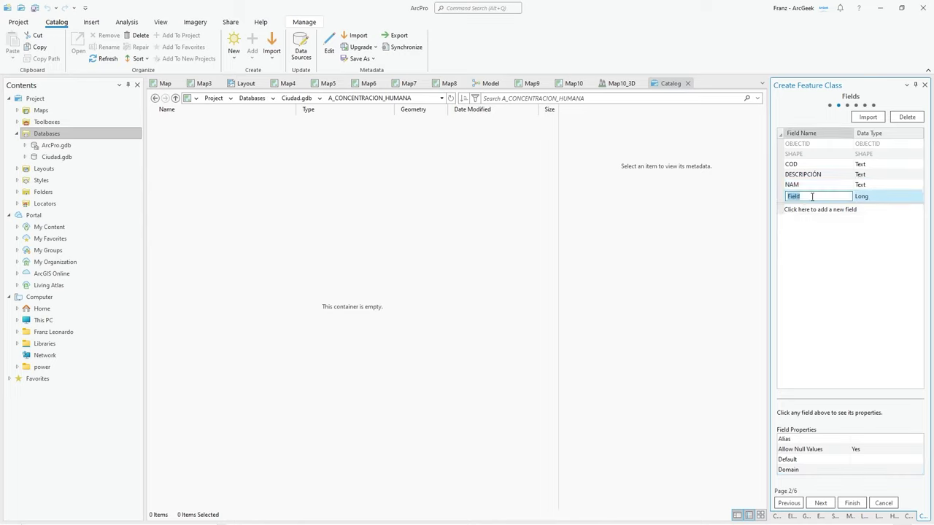
text(POB_COD)
click(883, 197)
click(866, 208)
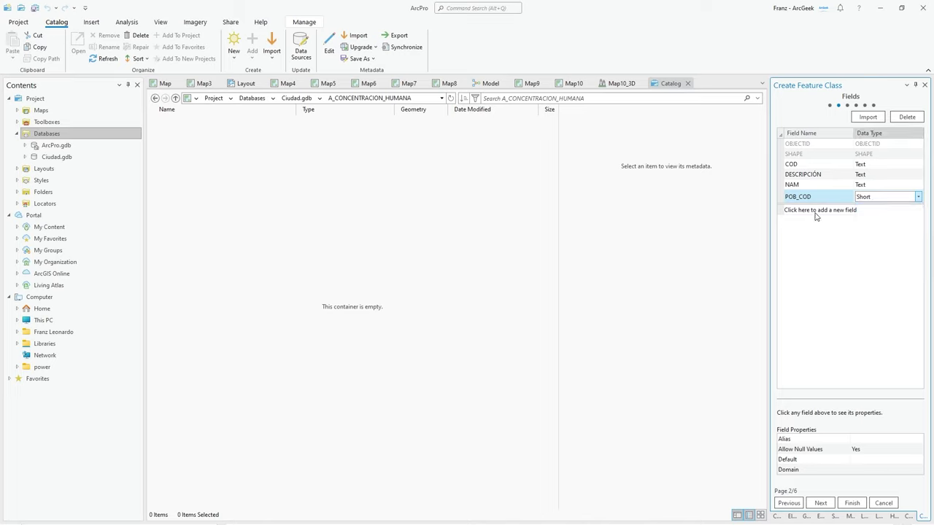
Step: Add a POB_DESC field of type Short and assign it the POB_DESC domain listed in the manual's table
click(810, 212)
text(POB_DESC)
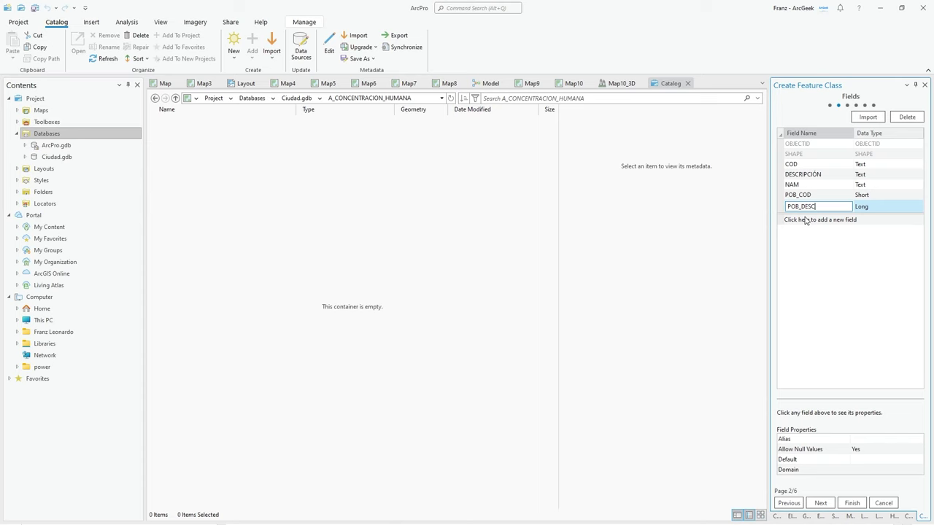
click(876, 208)
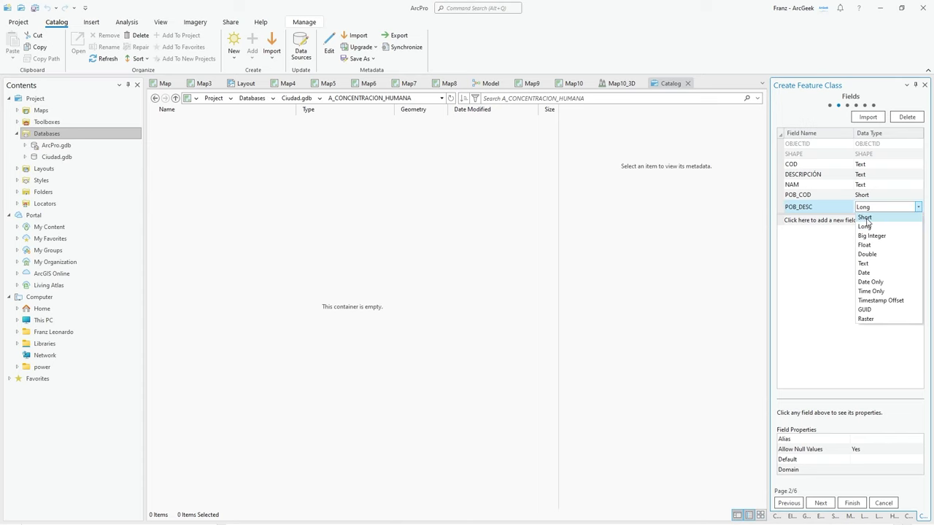
click(868, 220)
key(alt+Tab)
drag(575, 210, 586, 211)
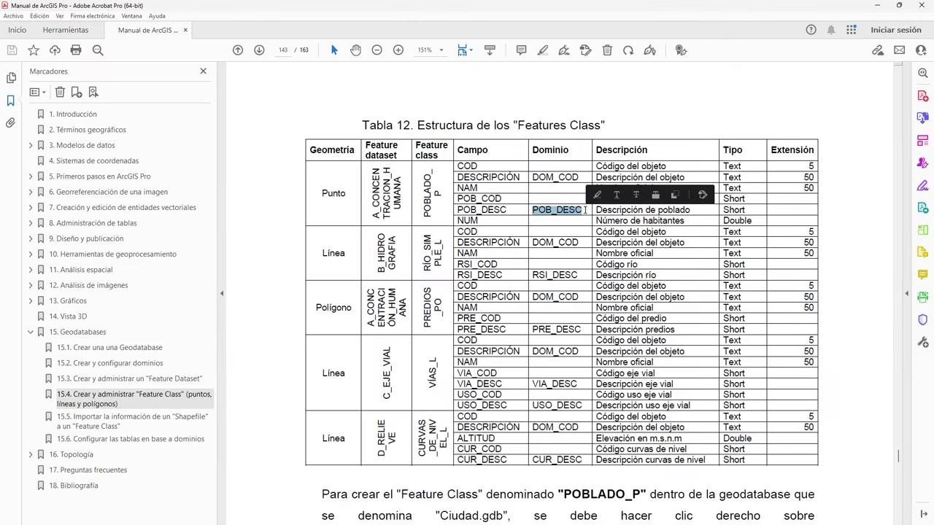
key(alt+Tab)
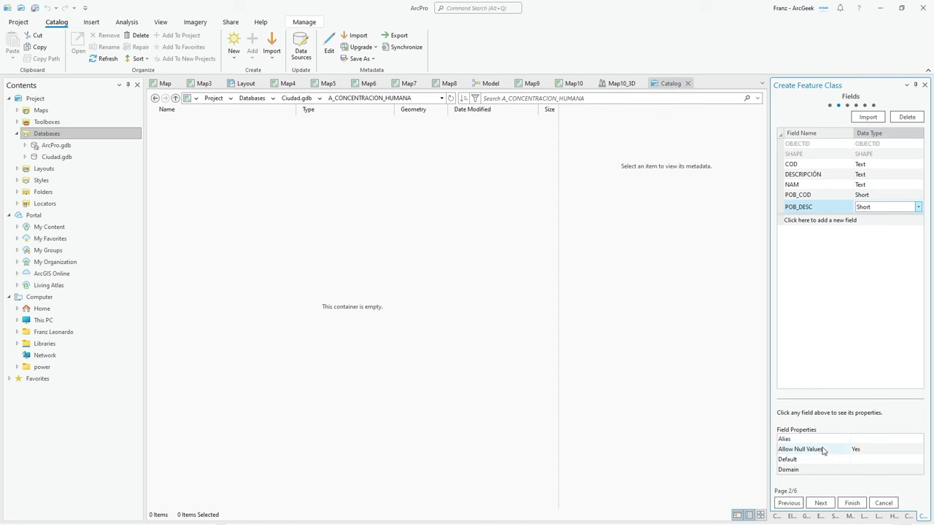
click(854, 473)
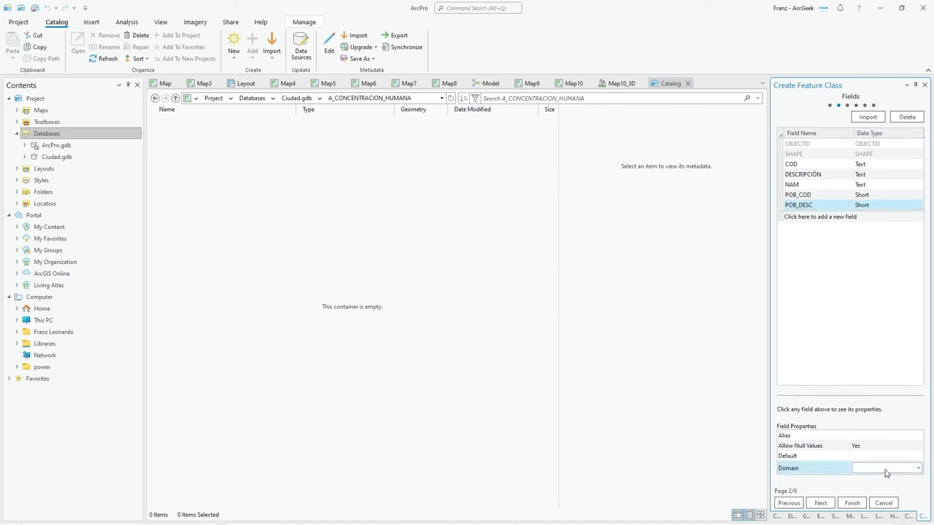
click(886, 472)
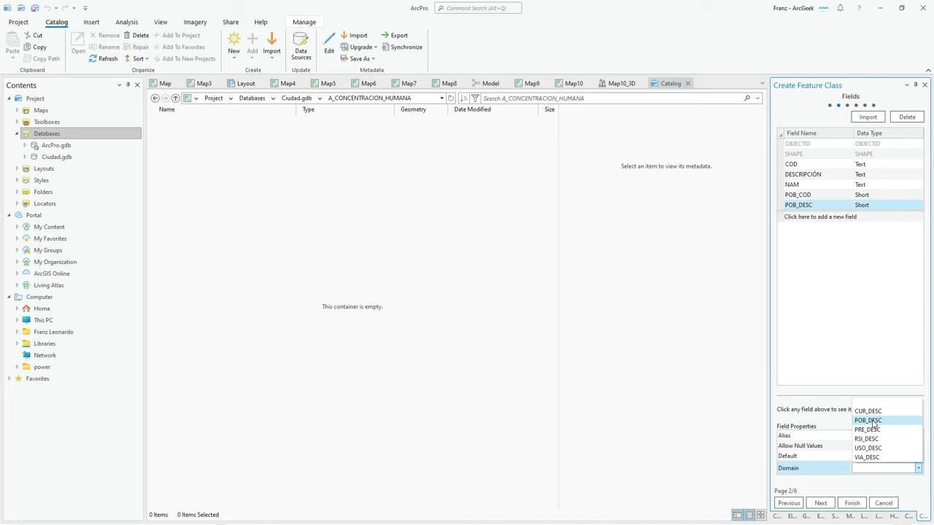
Step: Add a NUM field of type Double for the number of inhabitants
click(808, 217)
text(NUM)
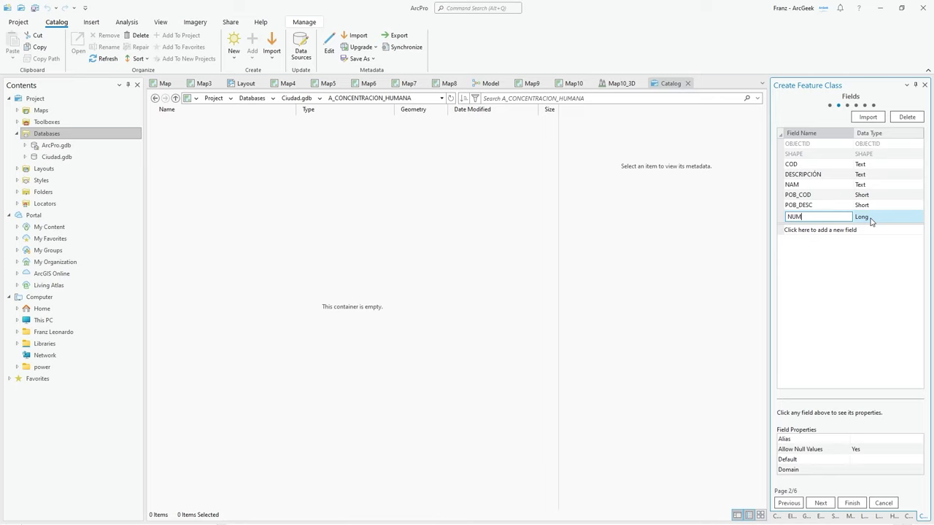
click(871, 220)
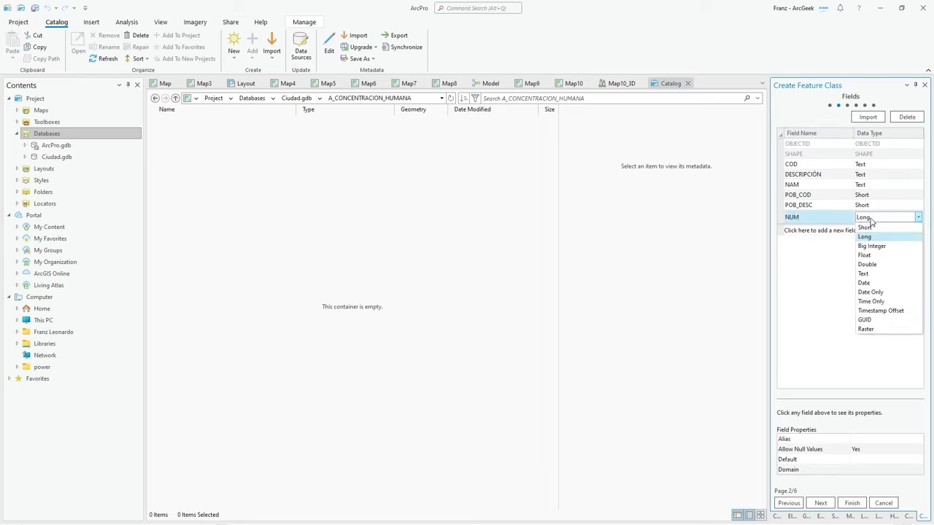
click(868, 267)
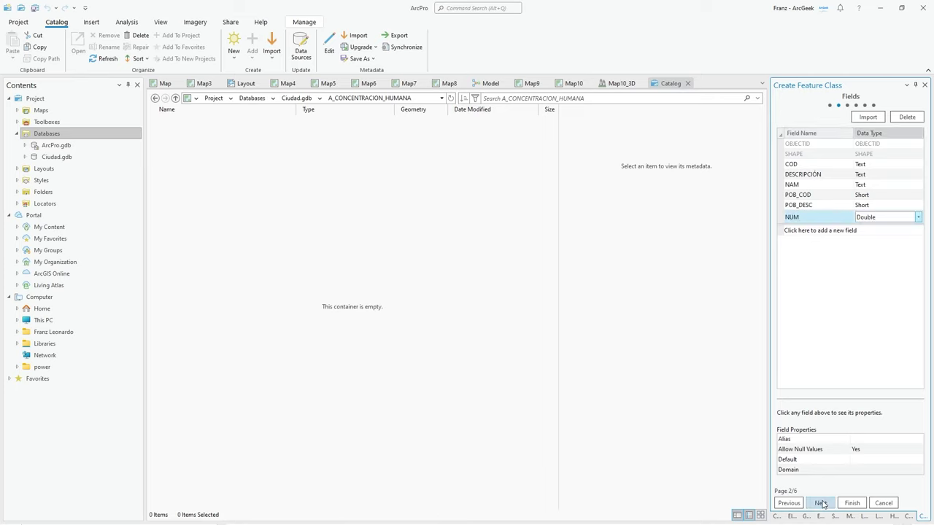
Step: Create the POBLADO_P feature class with the inherited spatial reference and the default tolerance, resolution and storage configuration
click(820, 503)
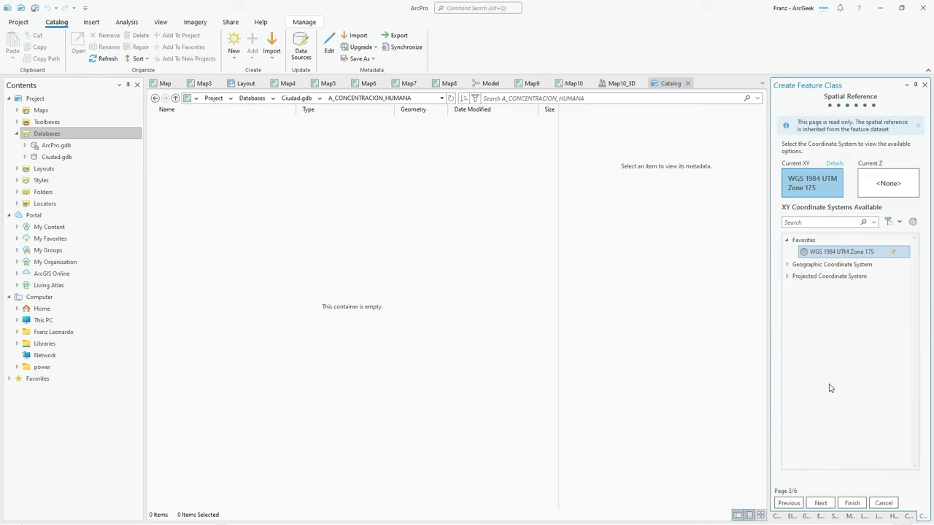
click(821, 503)
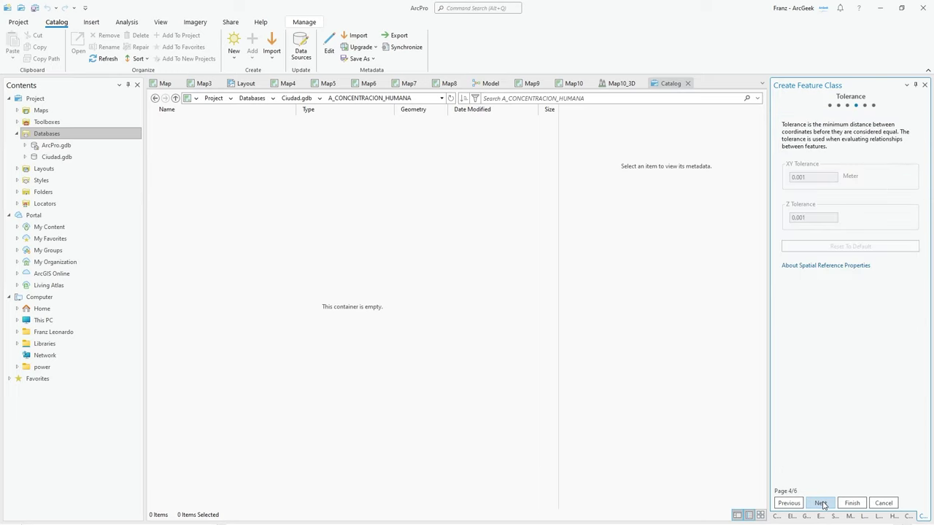
click(823, 503)
click(824, 503)
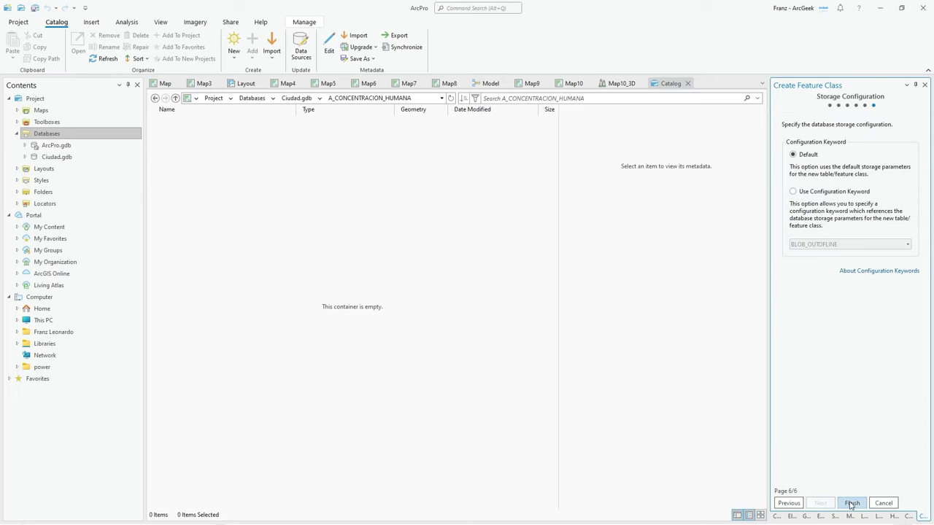
click(851, 504)
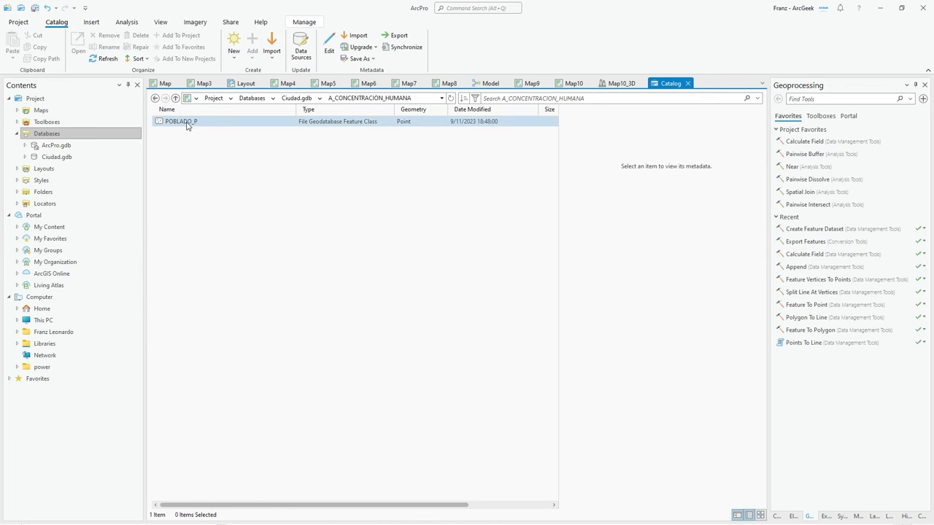
Step: Switch to the manual in Adobe Acrobat and copy the polygon feature class name PREDIOS_PO from Tabla 12
key(alt+Tab)
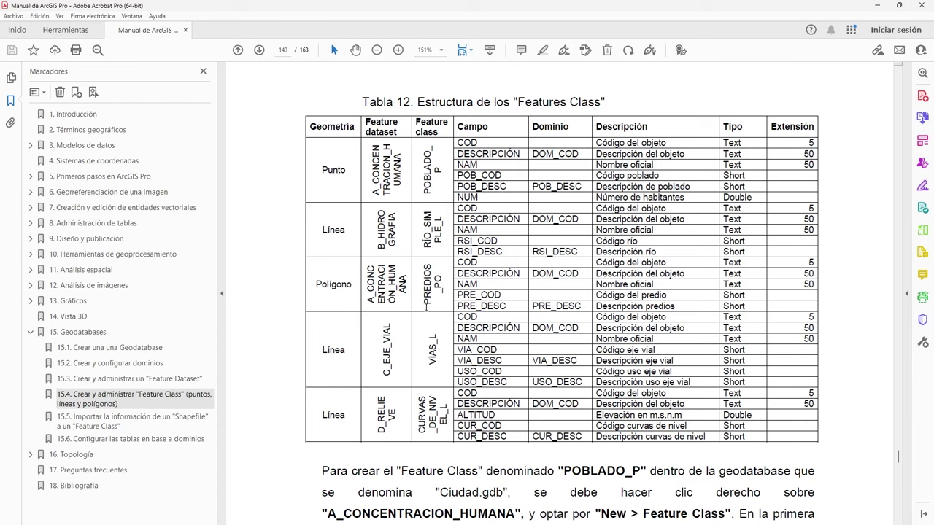
drag(427, 305, 447, 274)
key(ctrl+c)
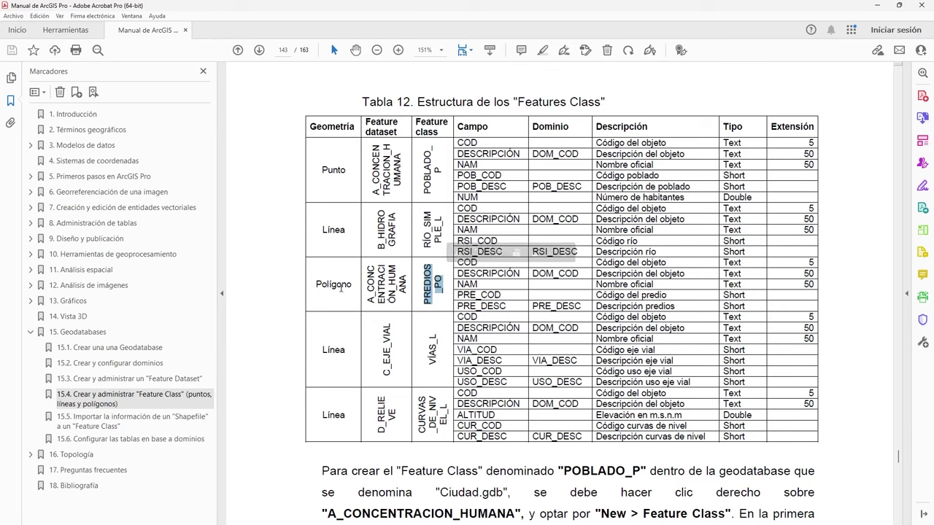
click(478, 272)
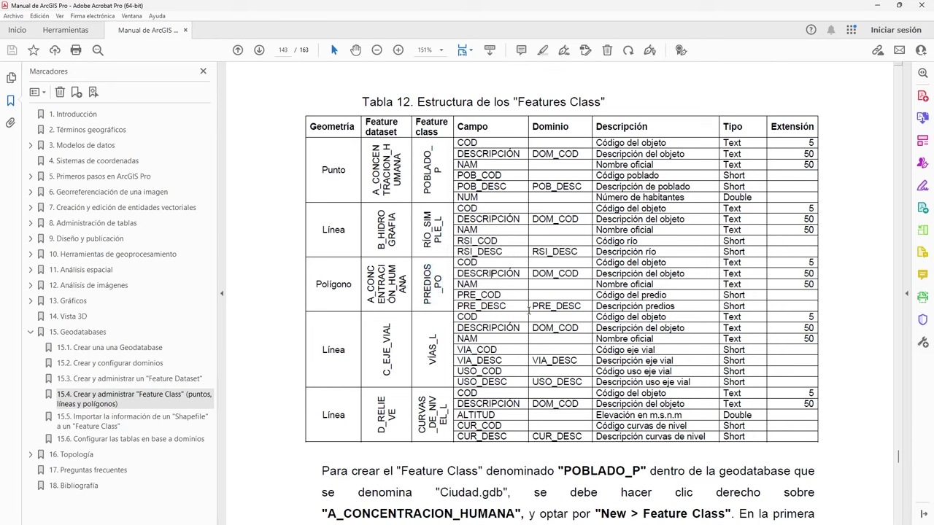
Step: Back in ArcGIS Pro, start a new polygon feature class named PREDIOS_PO in the A_CONCENTRACION_HUMANA dataset and proceed to its field definitions
key(alt+Tab)
right_click(290, 241)
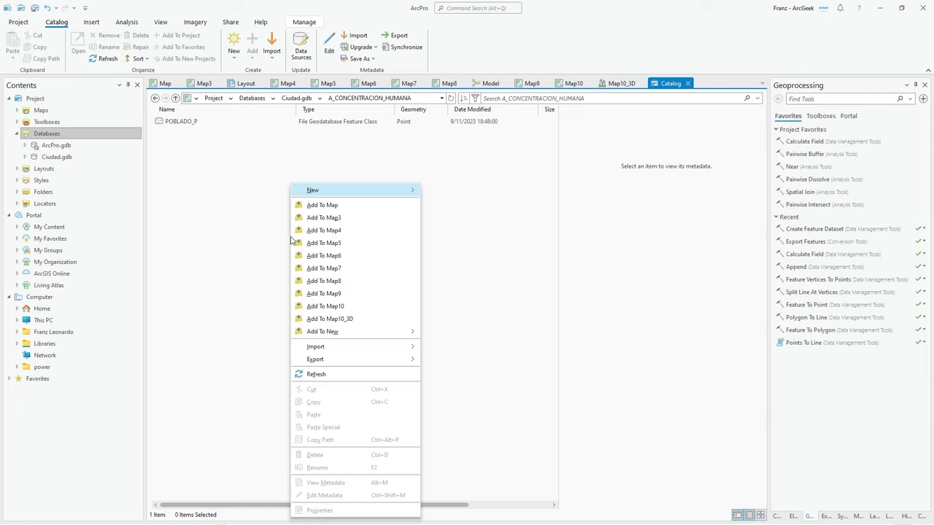
mouse_move(340, 192)
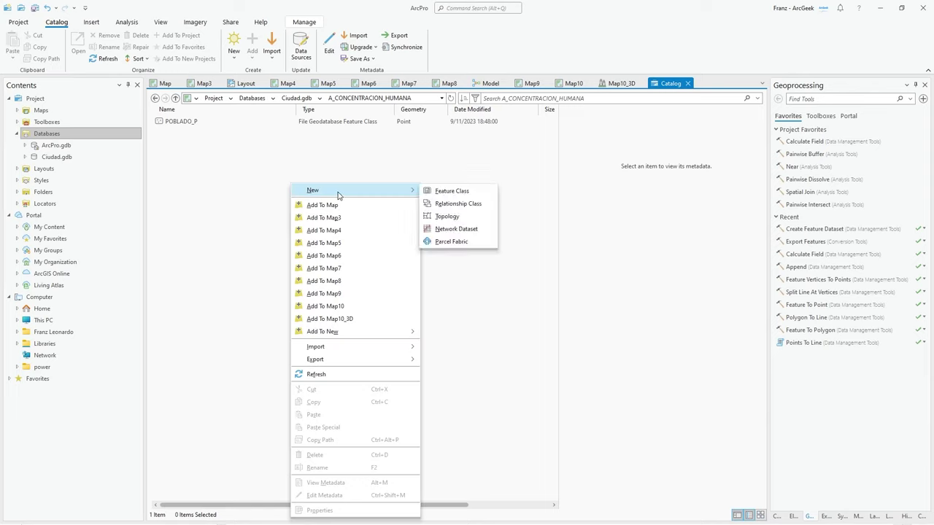
click(439, 194)
key(ctrl+v)
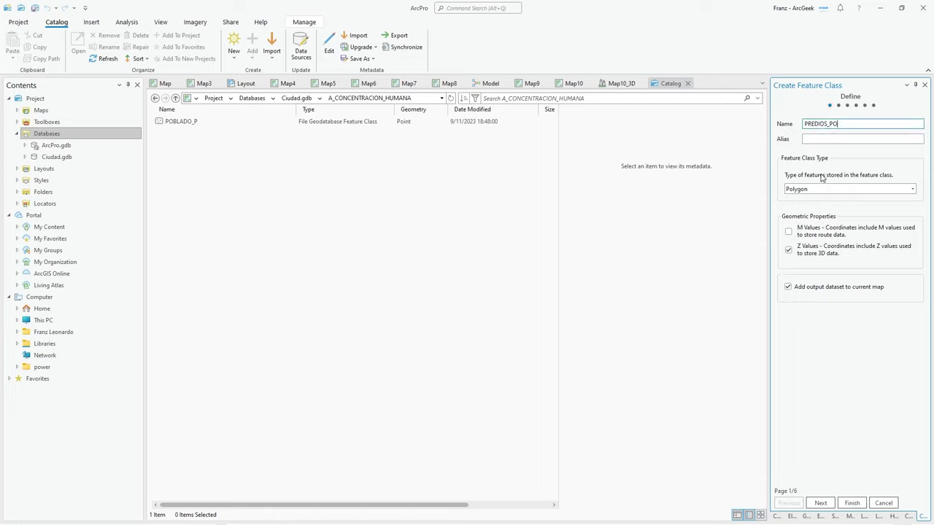
click(820, 503)
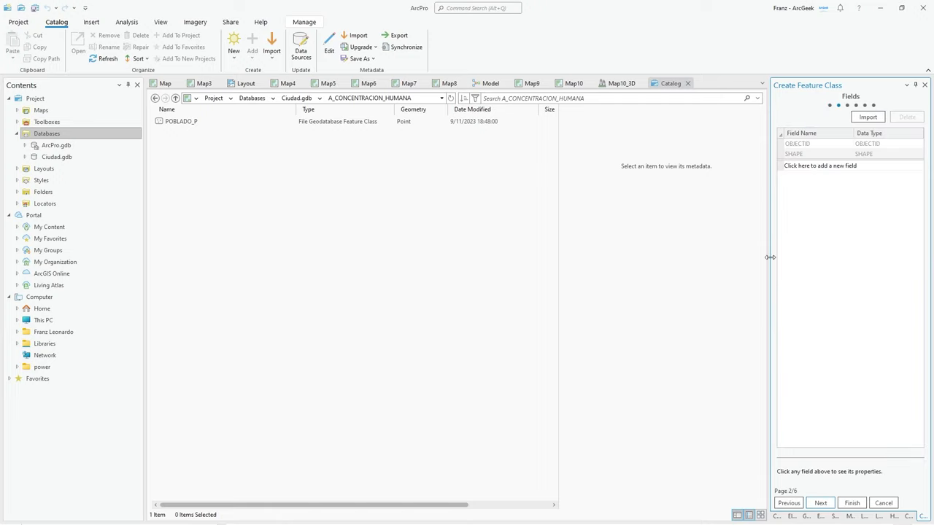
Step: Add a COD field of type Text with the length of 5 listed in the manual's table
click(797, 166)
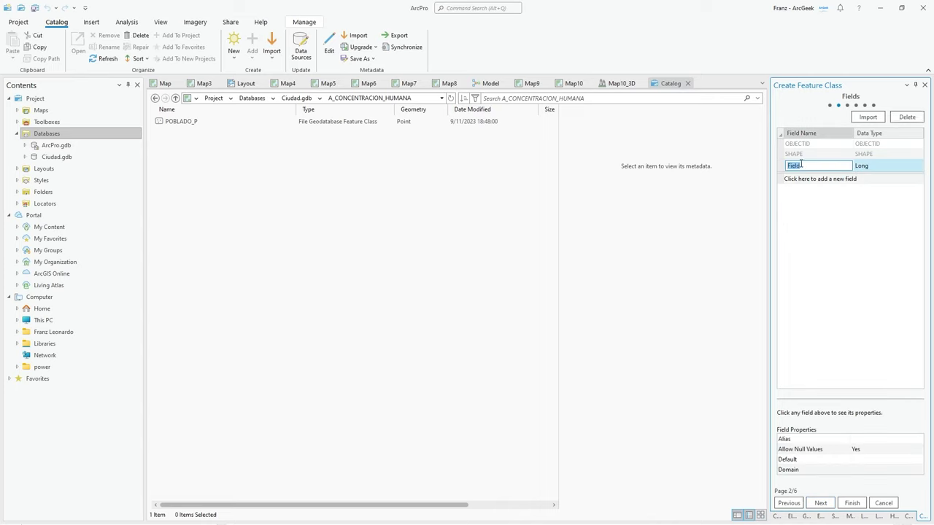
text(COD)
click(887, 166)
click(871, 229)
click(859, 469)
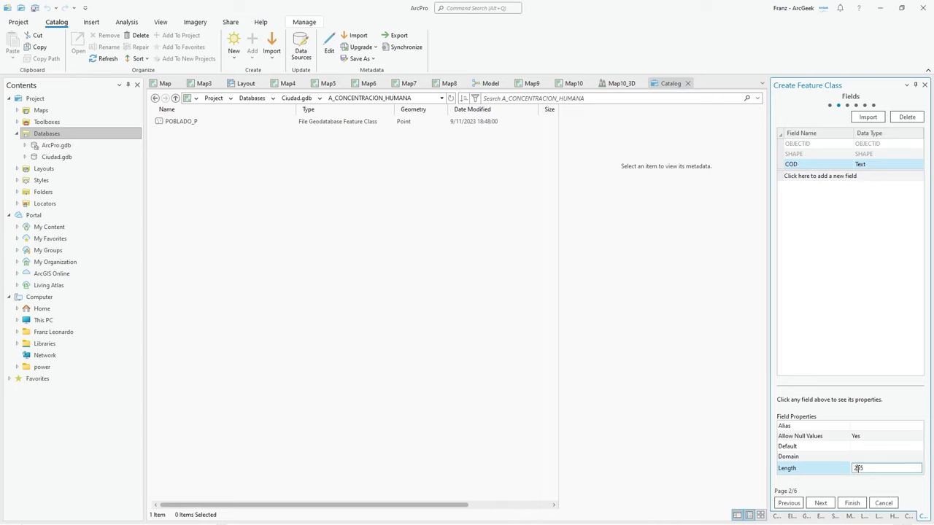
Step: Add a DESCRIPCIÓN field of type Text with a length of 50 and assign it the DOM_COD domain
click(820, 176)
text(DESCRIPCIÓN)
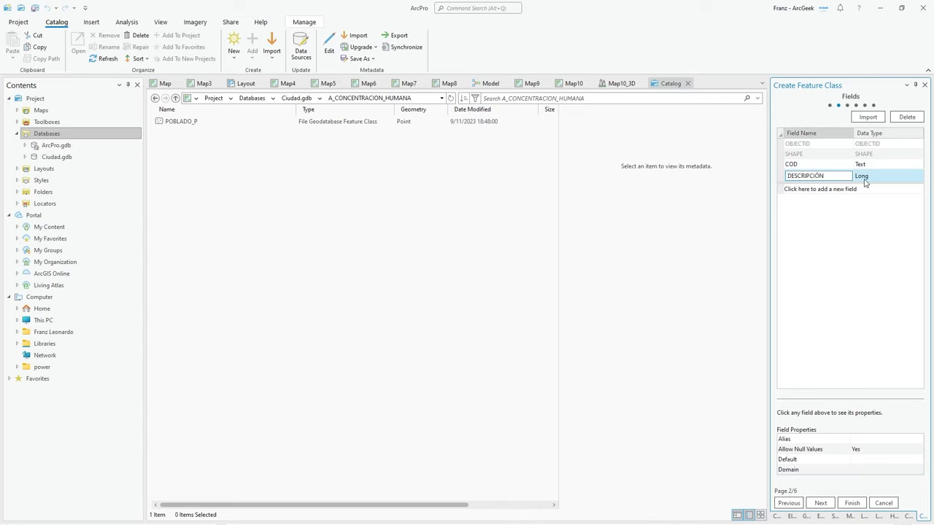
click(865, 178)
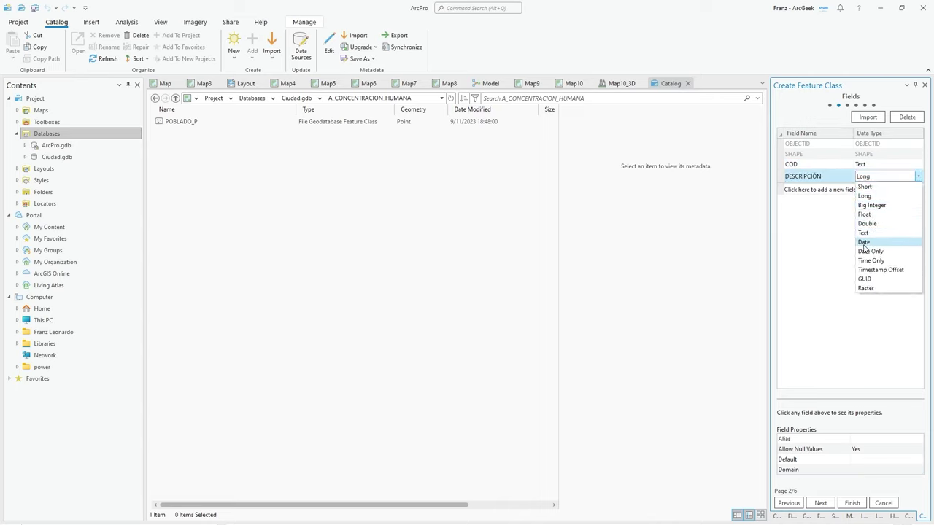
click(871, 239)
click(859, 470)
double_click(862, 472)
text(50)
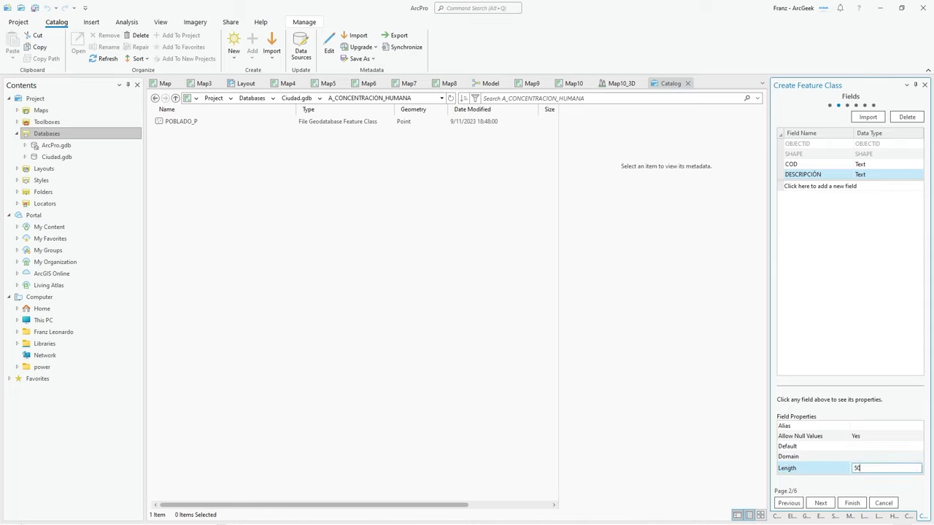
click(870, 460)
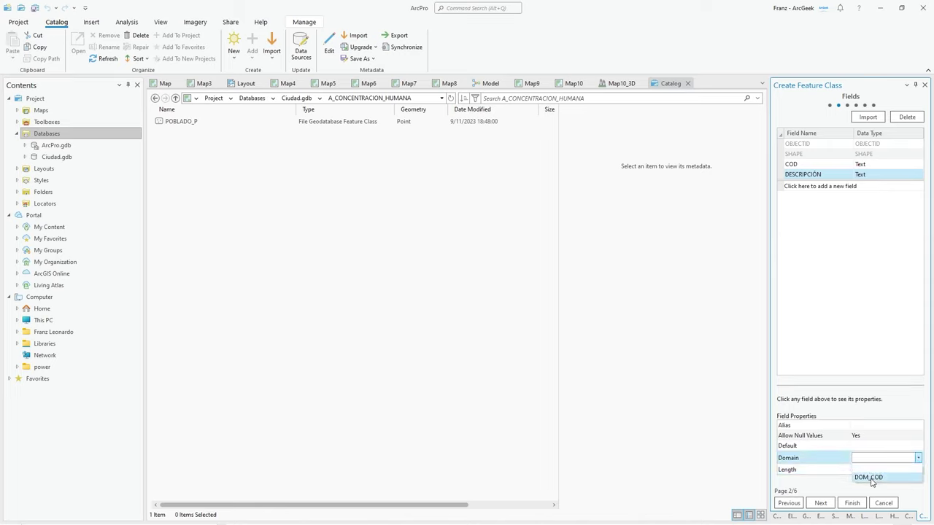
Step: Add a NAM field of type Text with a length of 50 to PREDIOS_PO
click(802, 188)
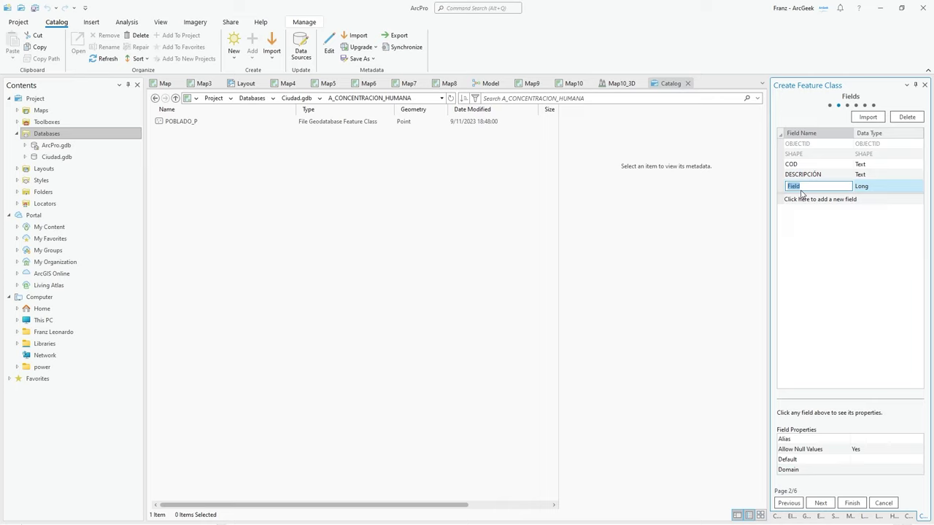
text(NAM)
click(878, 187)
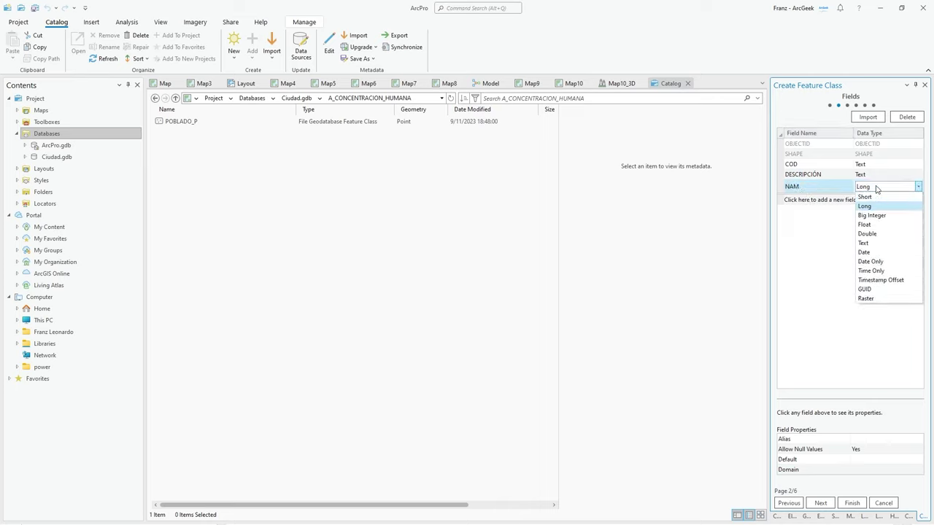
click(868, 244)
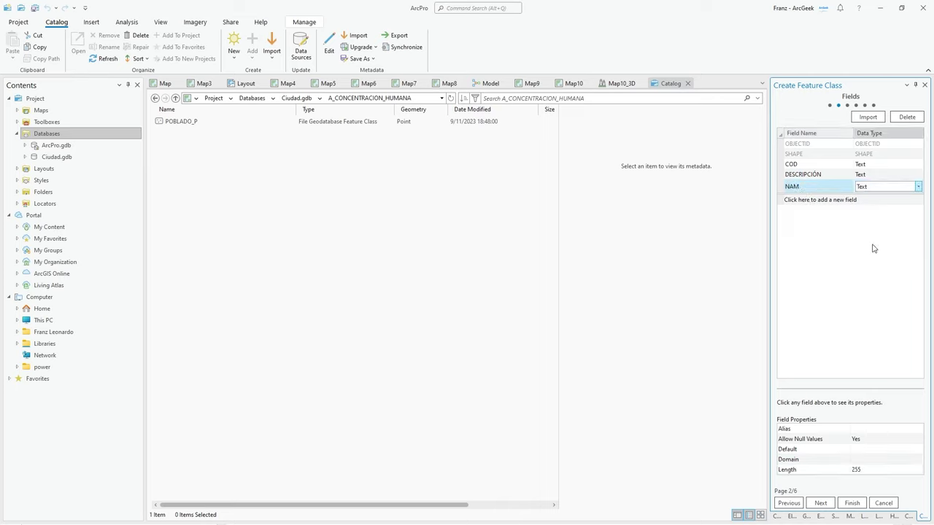
click(861, 467)
text(50)
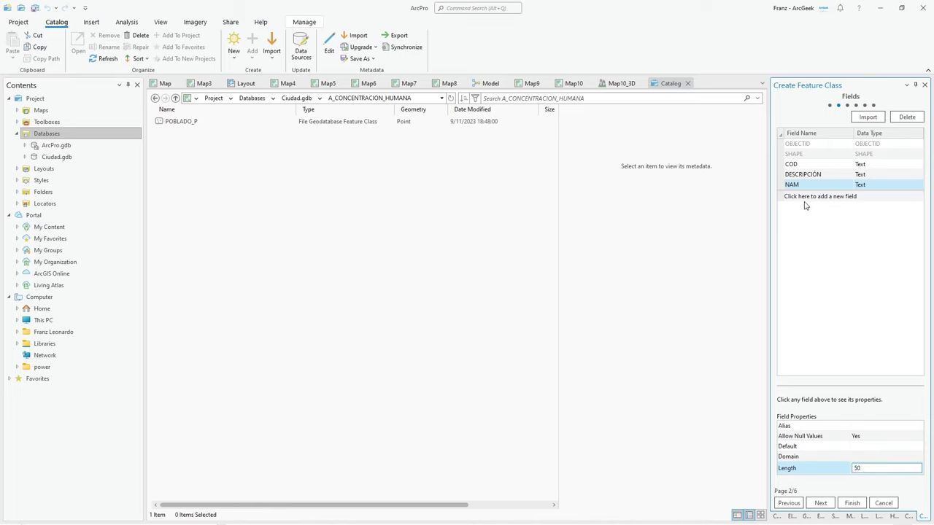
Step: Add a PRE_COD field of type Short for the property code
click(806, 197)
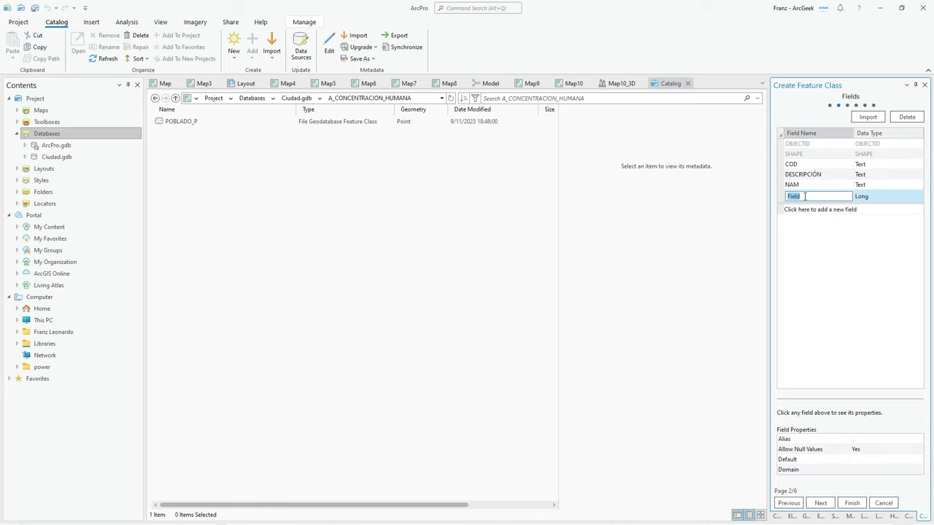
text(PRE_COD)
click(898, 196)
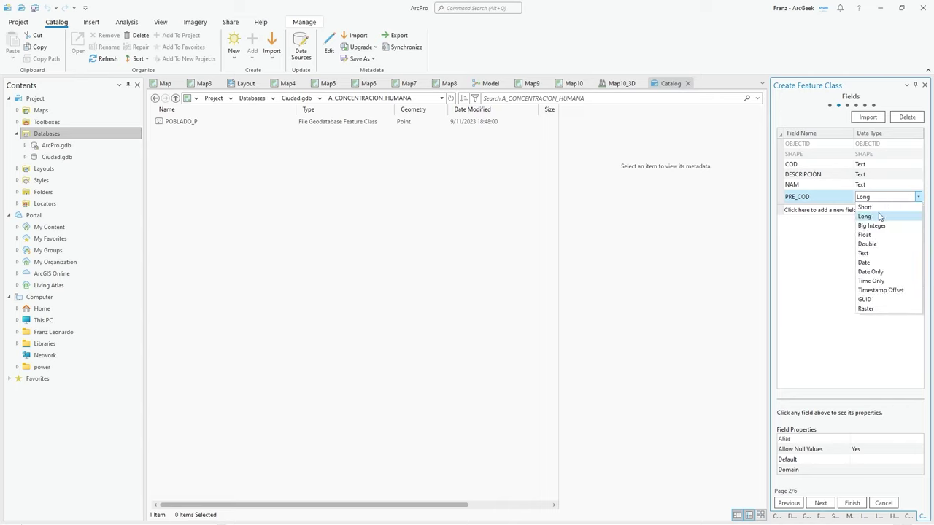
click(864, 207)
Step: Add a PRE_DESC field of type Short and assign it the PRE_DESC domain
click(803, 210)
text(PRE_DESC)
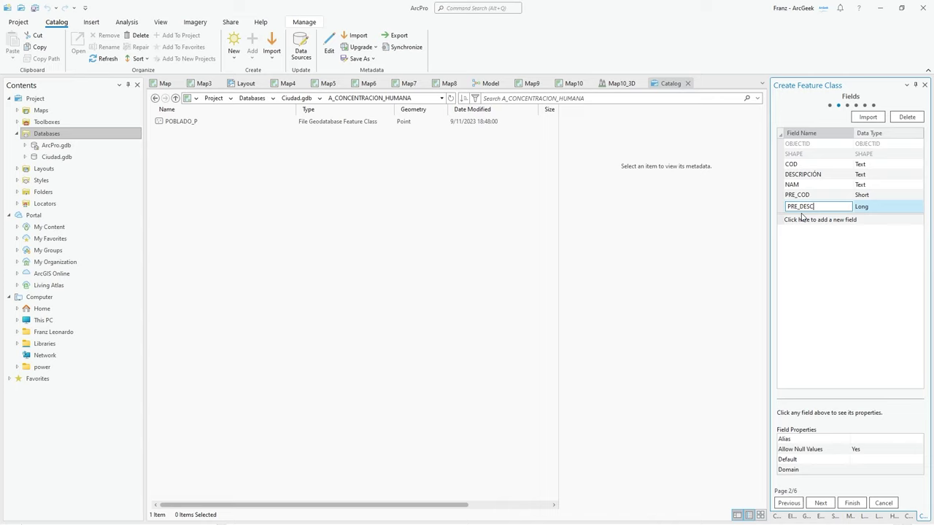
click(882, 209)
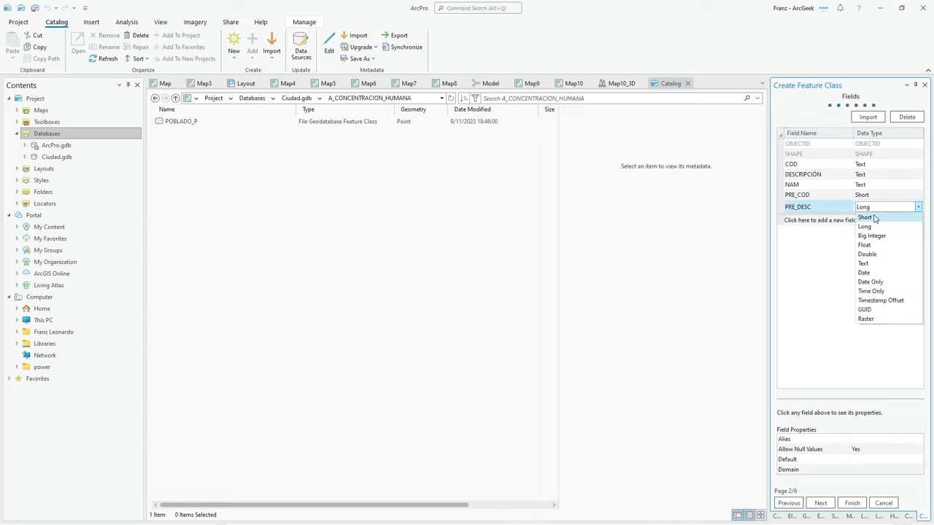
click(876, 218)
click(873, 472)
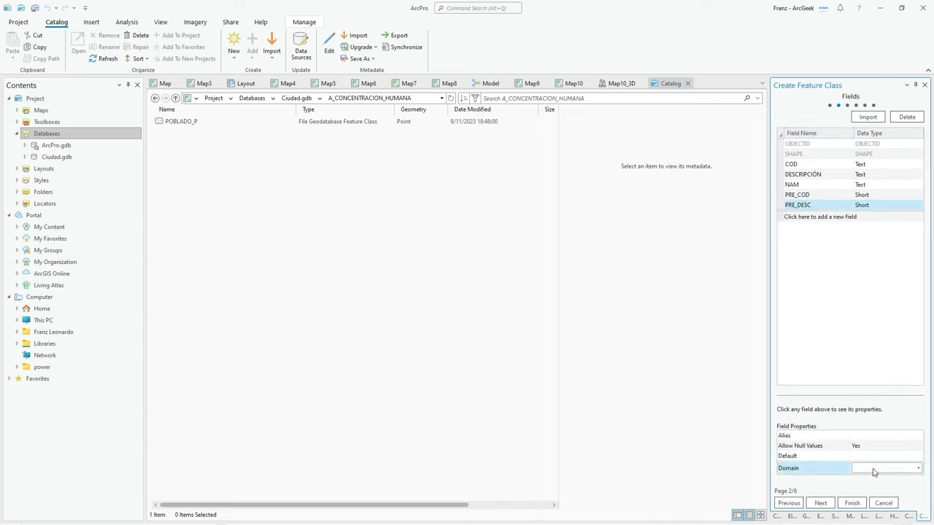
click(875, 471)
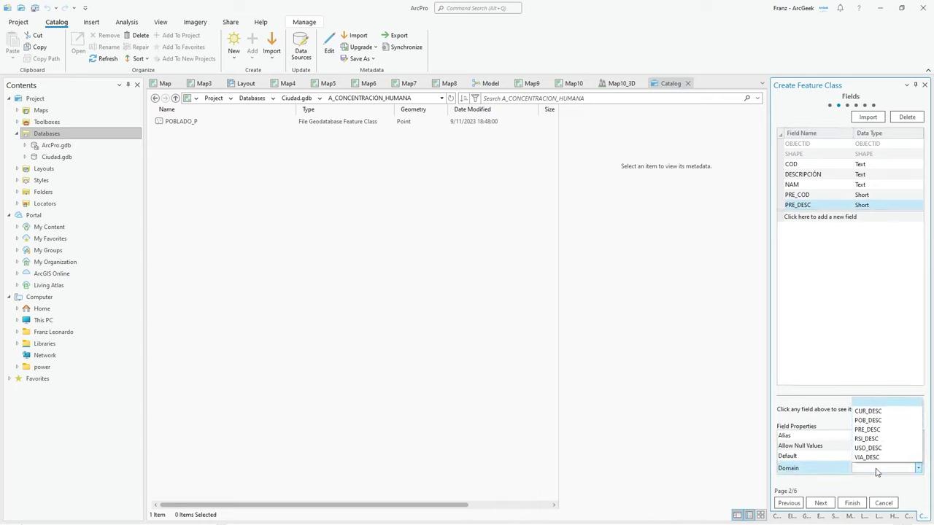
click(867, 430)
Step: Review the properties of each added field and finish creating the PREDIOS_PO feature class
click(876, 164)
click(876, 175)
click(878, 185)
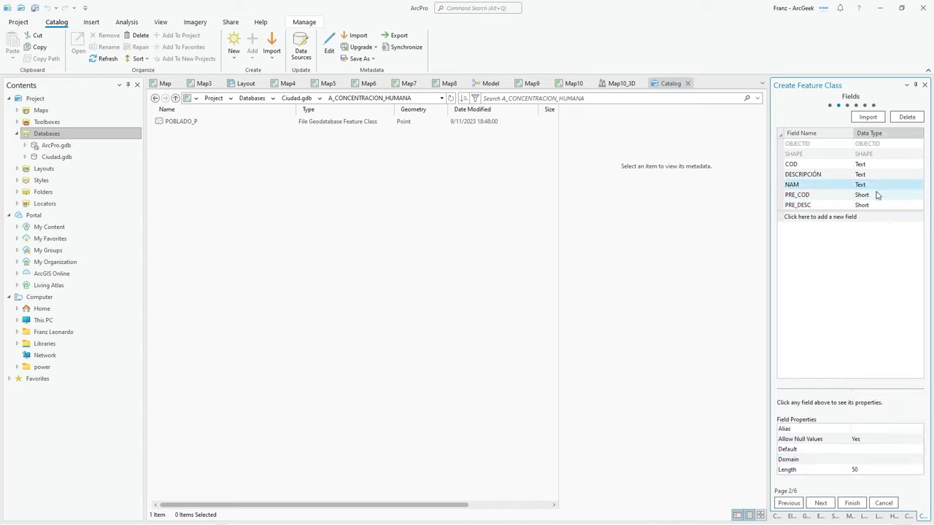
click(878, 195)
click(878, 205)
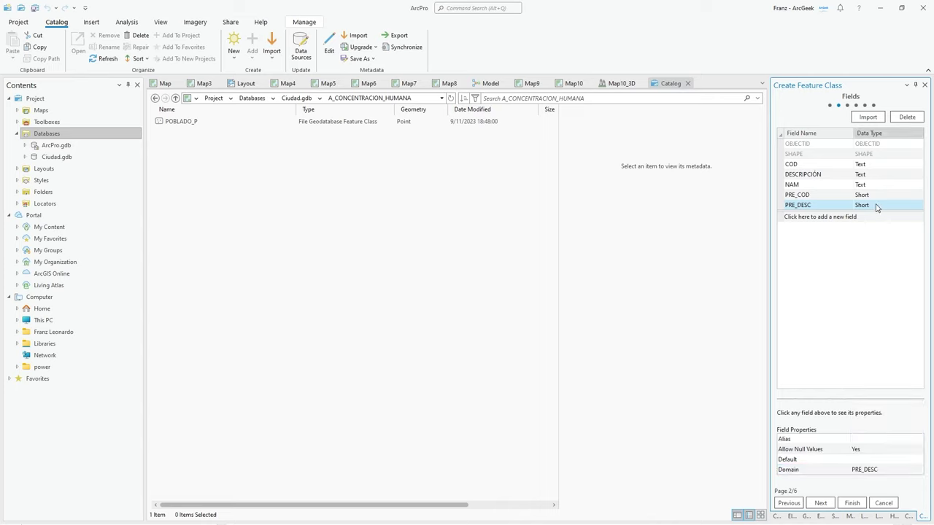
click(854, 503)
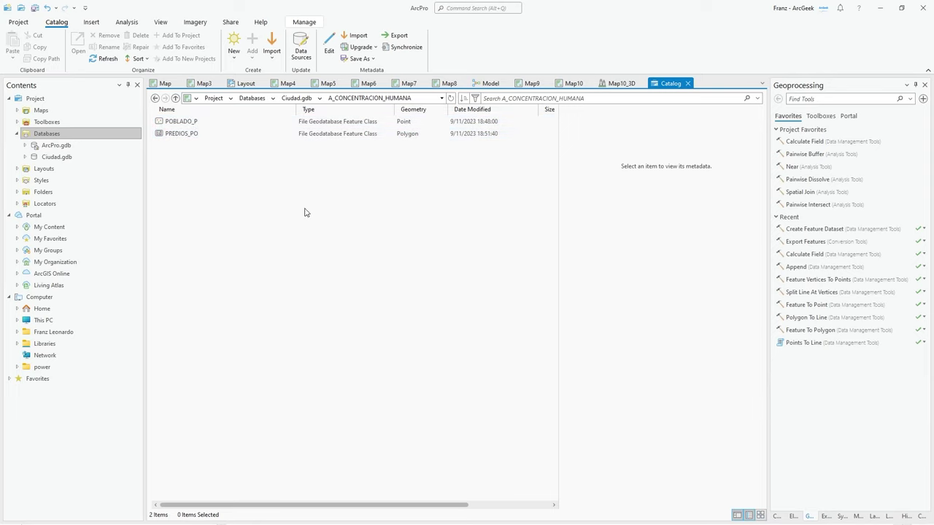
Step: Check the feature classes stored in the B_HIDROGRAFIA, C_EJE_VIAL and D_RELIEVE datasets of Ciudad.gdb
click(296, 98)
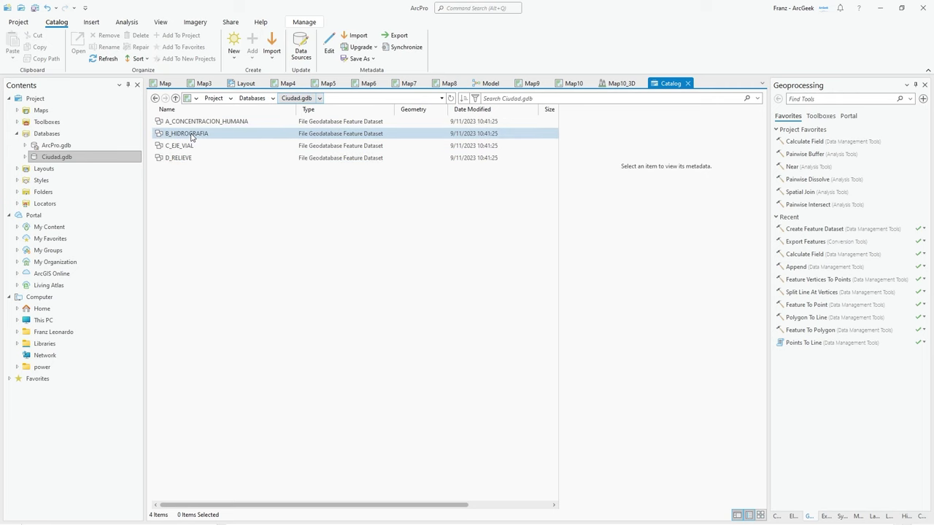
double_click(192, 137)
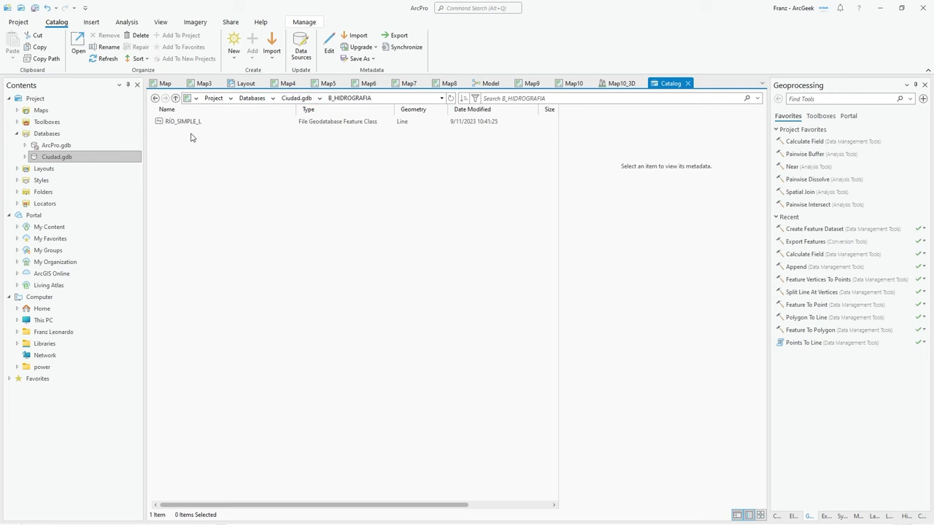
click(293, 103)
double_click(221, 156)
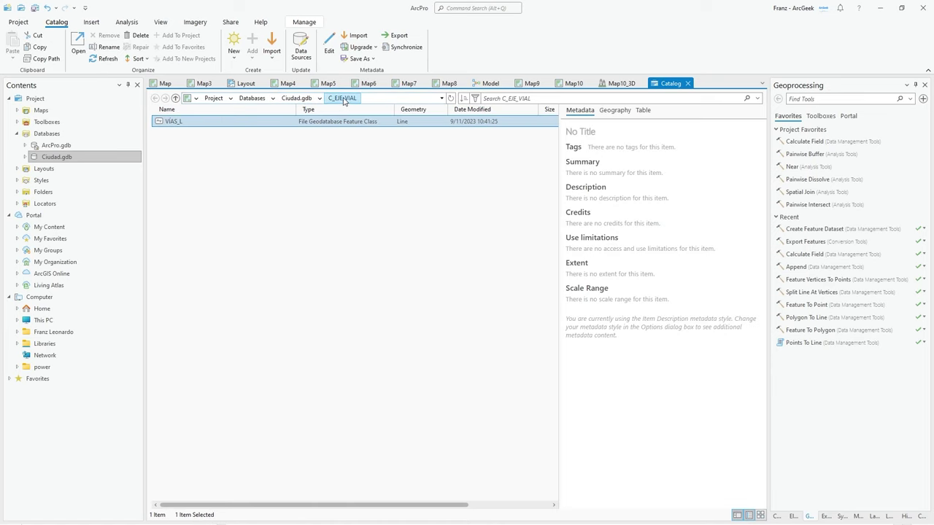
click(299, 103)
double_click(180, 161)
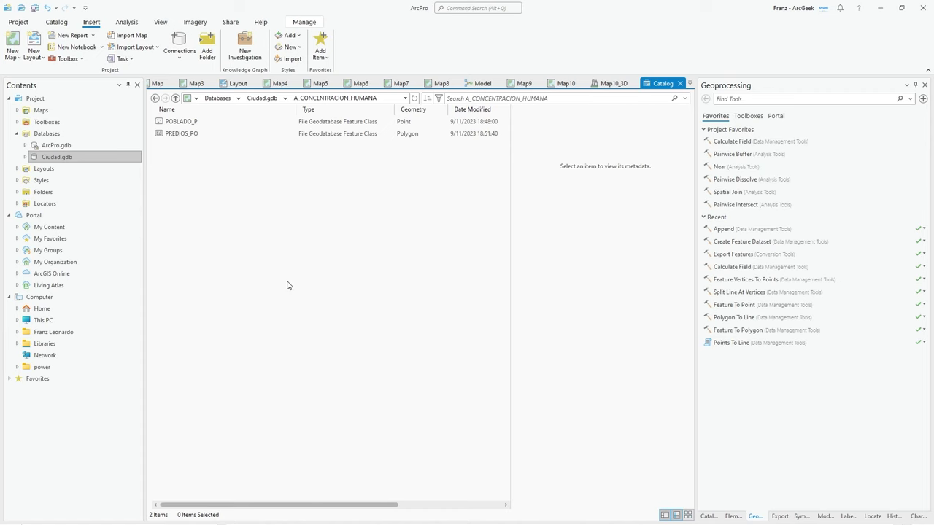
Step: Switch to File Explorer, open the 15_geodatabase folder and enlarge the window to show its shapefiles
key(alt+Tab)
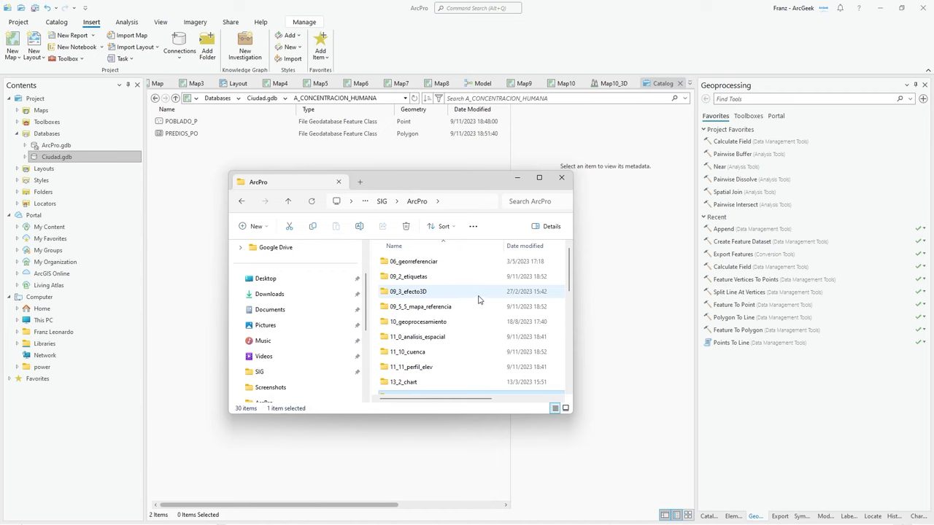
scroll(478, 298, down, 2)
scroll(409, 390, up, 2)
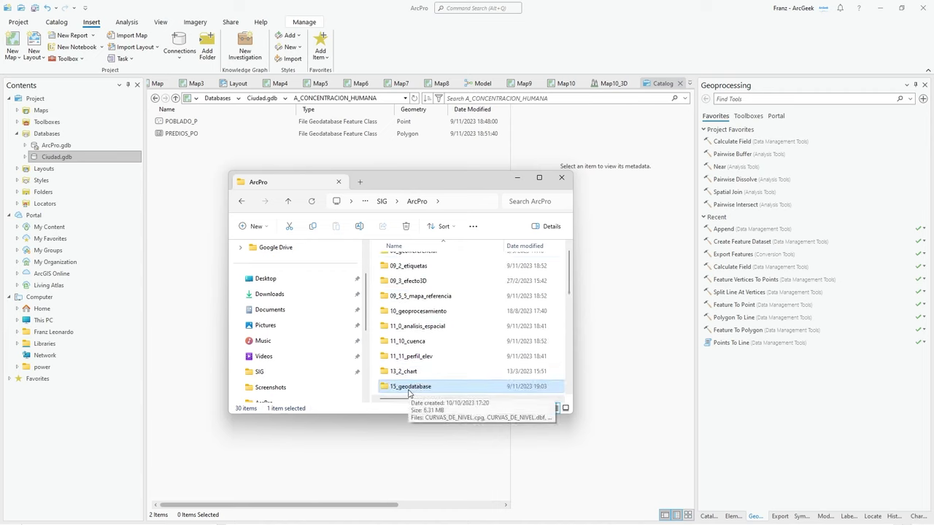
double_click(409, 390)
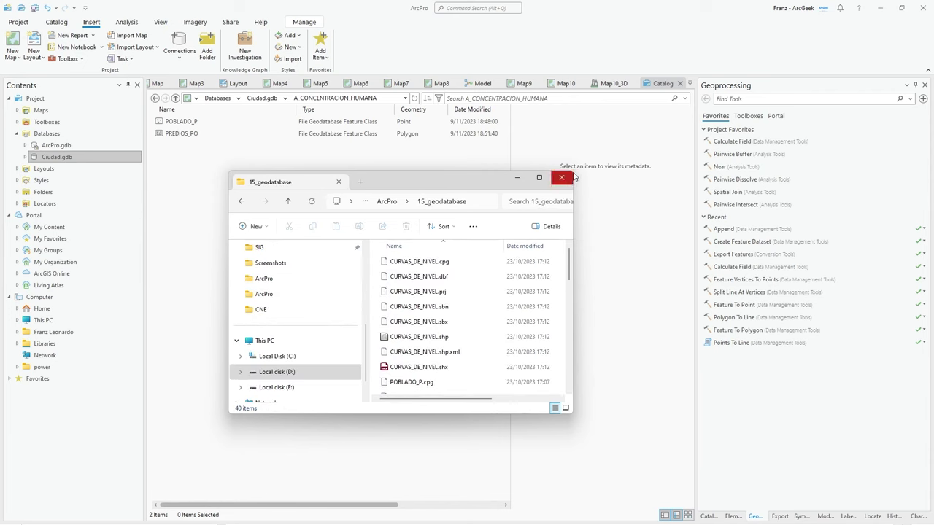
drag(574, 177, 647, 108)
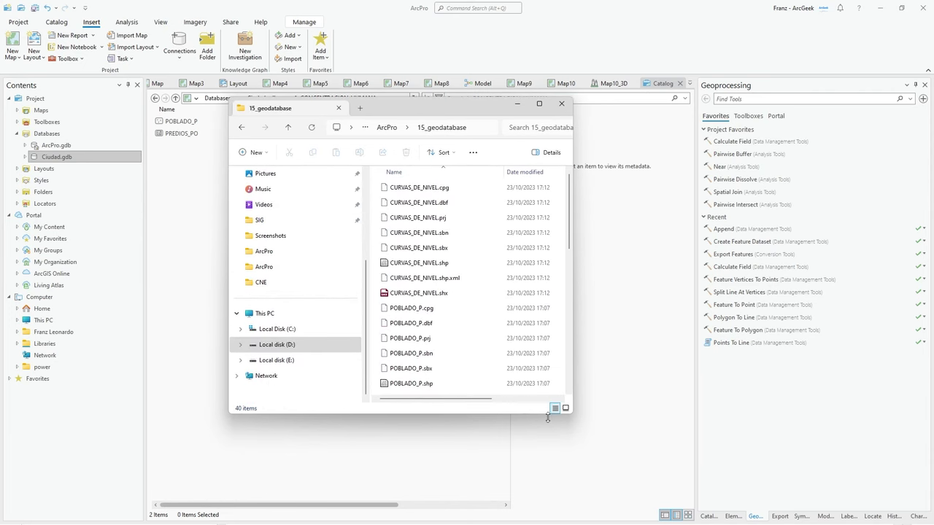
drag(568, 415, 631, 480)
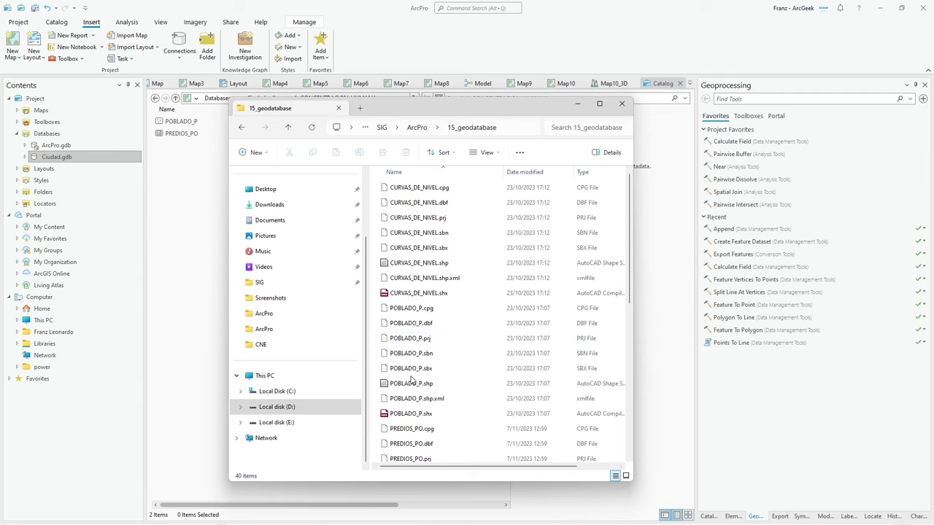
Step: Return to ArcGIS Pro and add the POBLADO_P feature class from A_CONCENTRACION_HUMANA to Map5
click(511, 53)
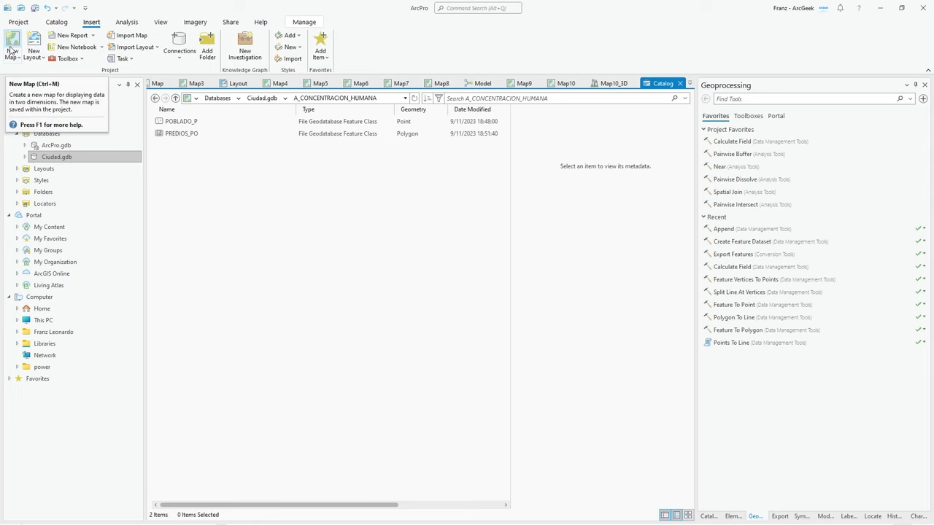
click(320, 84)
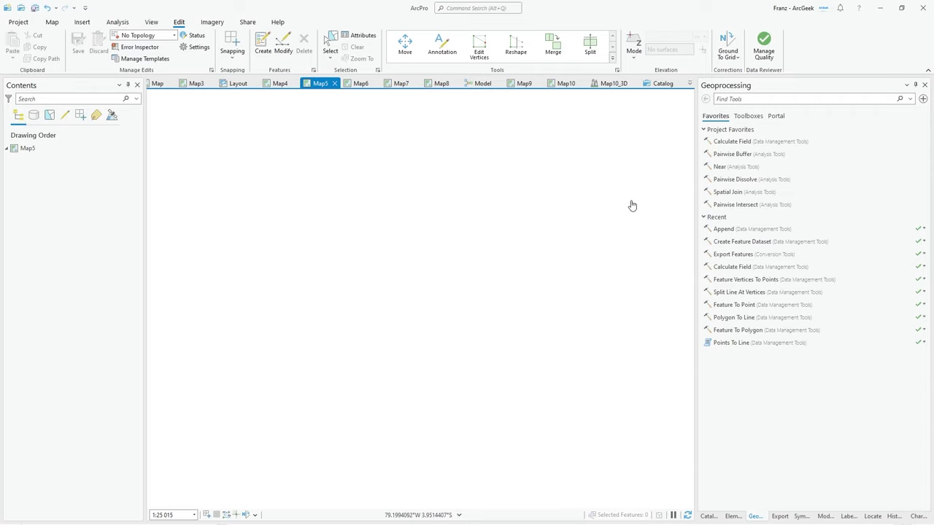
click(663, 84)
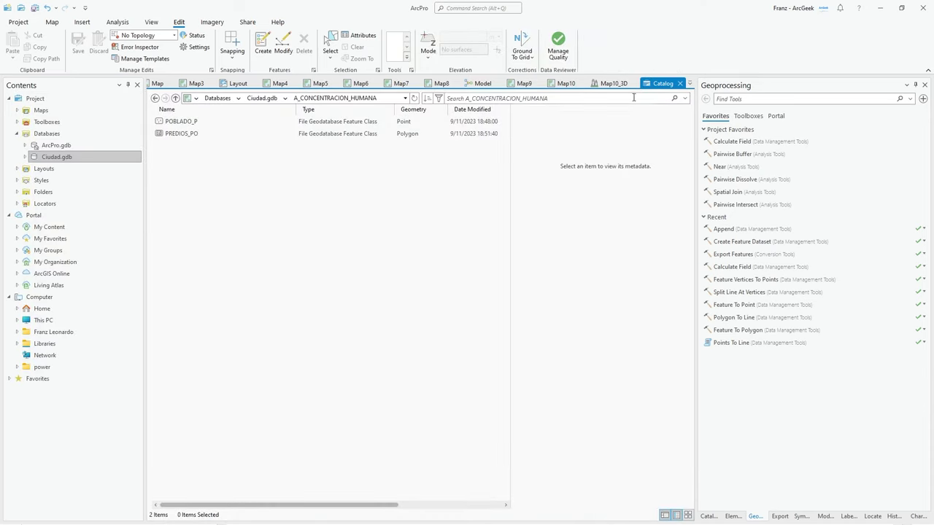
click(182, 123)
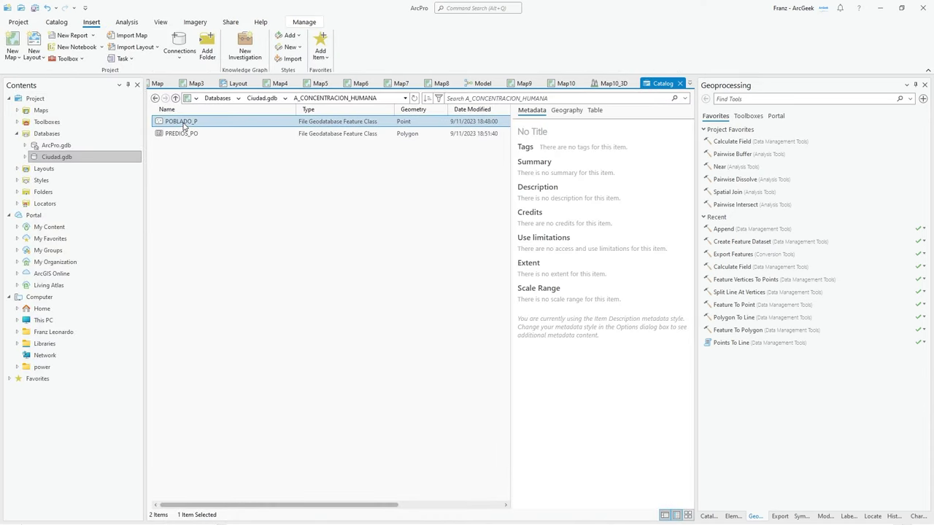
right_click(184, 126)
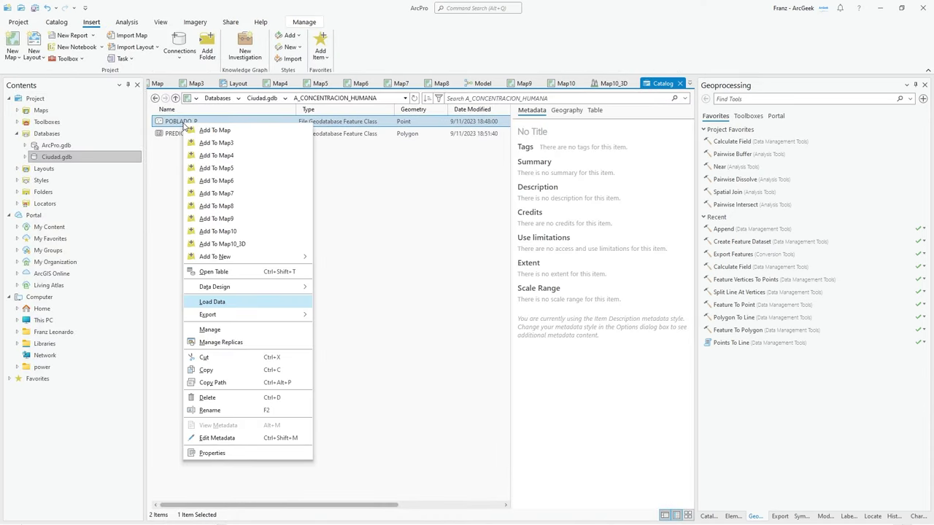
click(229, 174)
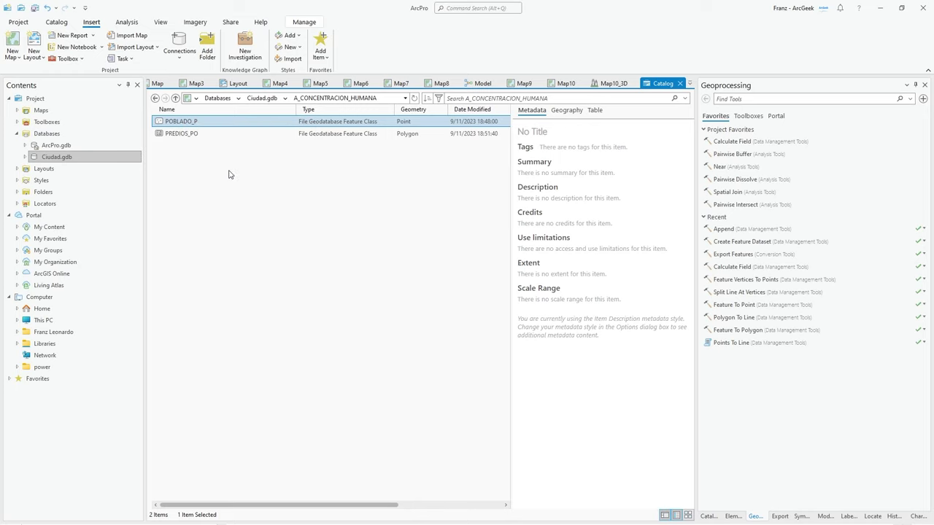
Step: Inspect the attribute table of the POBLADO_P feature class in Map5, then remove the layer from the map
click(320, 84)
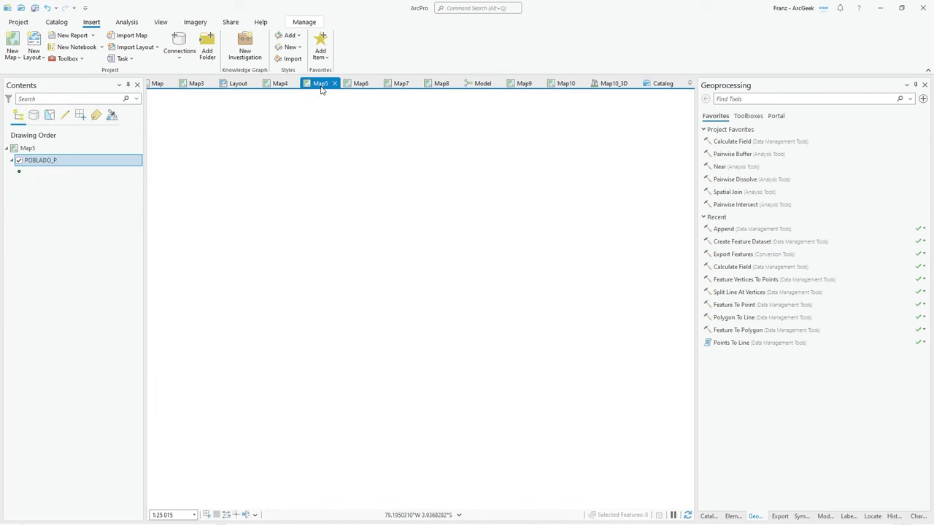
right_click(65, 166)
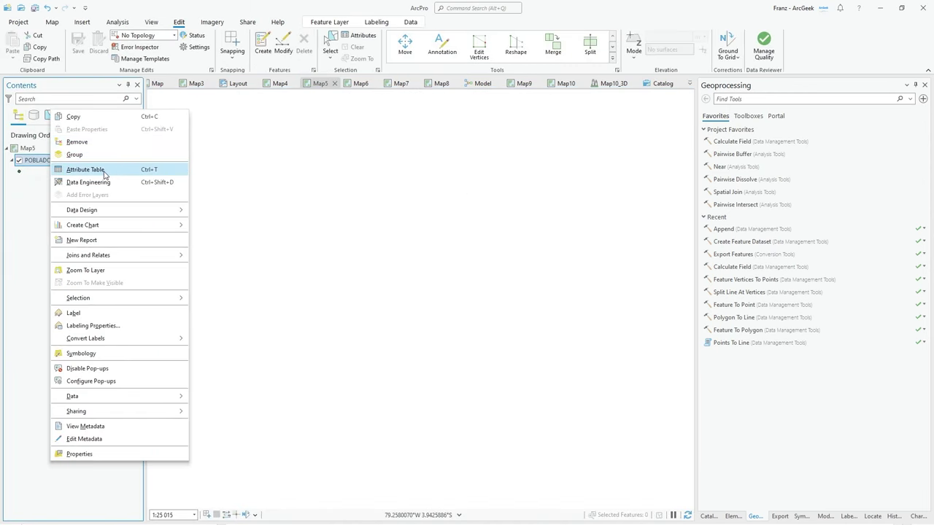
click(105, 172)
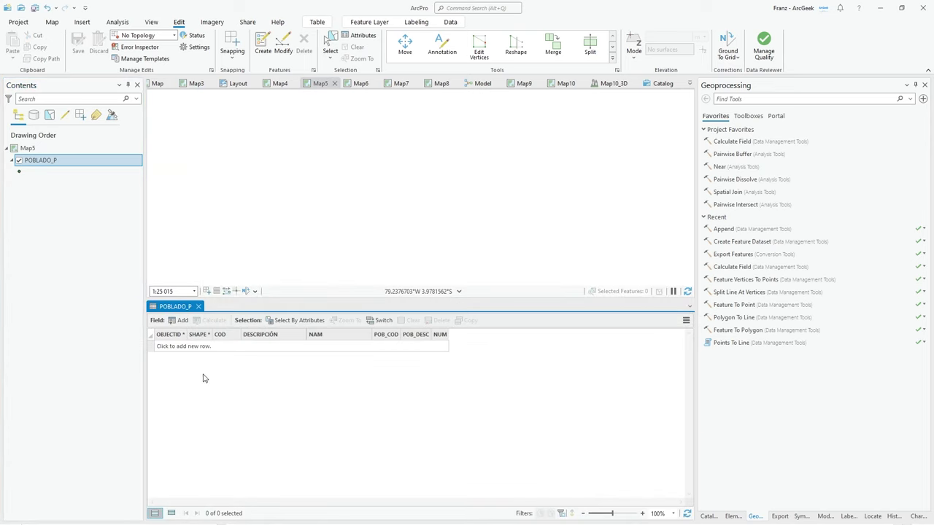
click(198, 306)
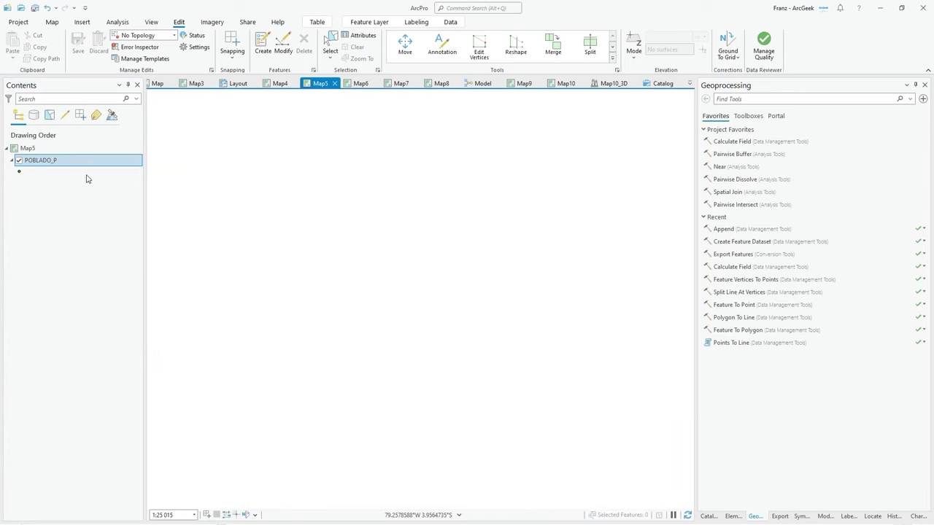
right_click(32, 164)
click(48, 102)
Step: Add the POBLADO_P.shp shapefile from the 15_geodatabase folder in File Explorer to Map5
key(alt+Tab)
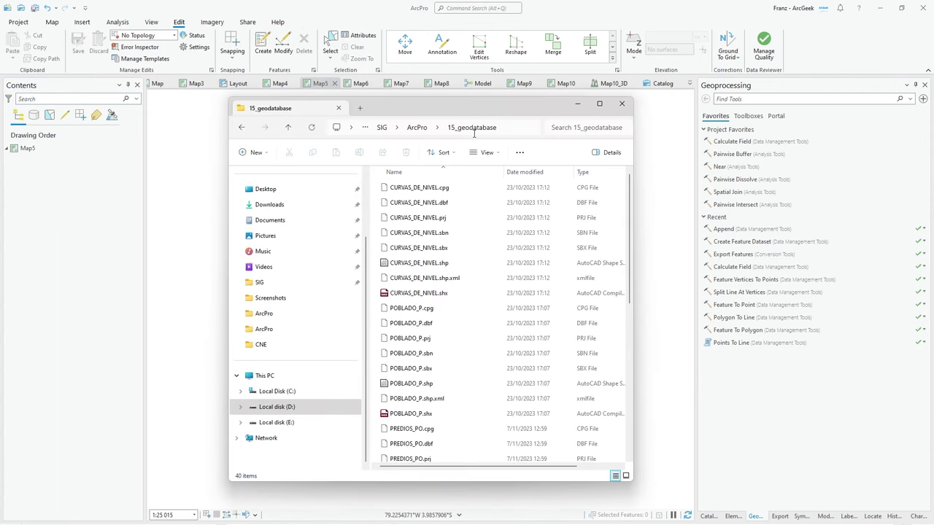
scroll(437, 383, down, 1)
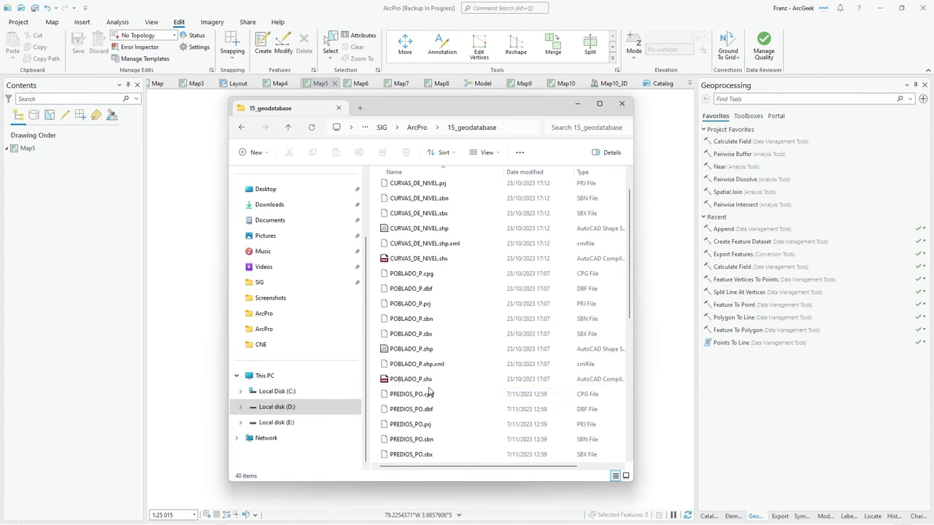
click(429, 352)
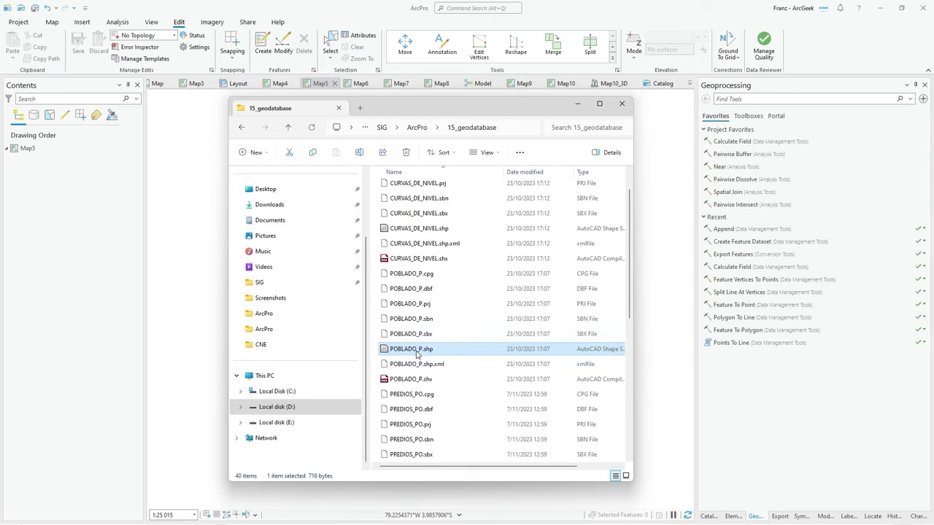
drag(418, 354, 73, 311)
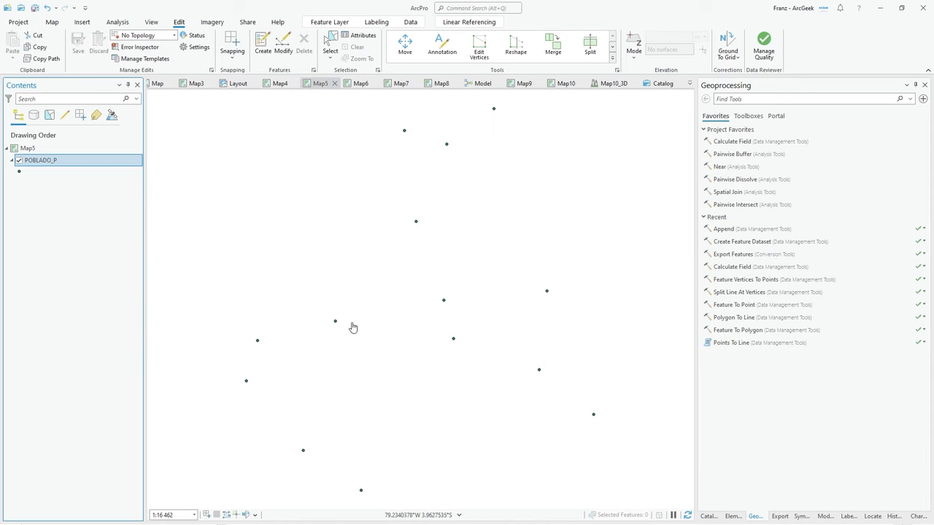
Step: Examine the records in the POBLADO_P shapefile's attribute table, then remove the shapefile layer from Map5
right_click(54, 161)
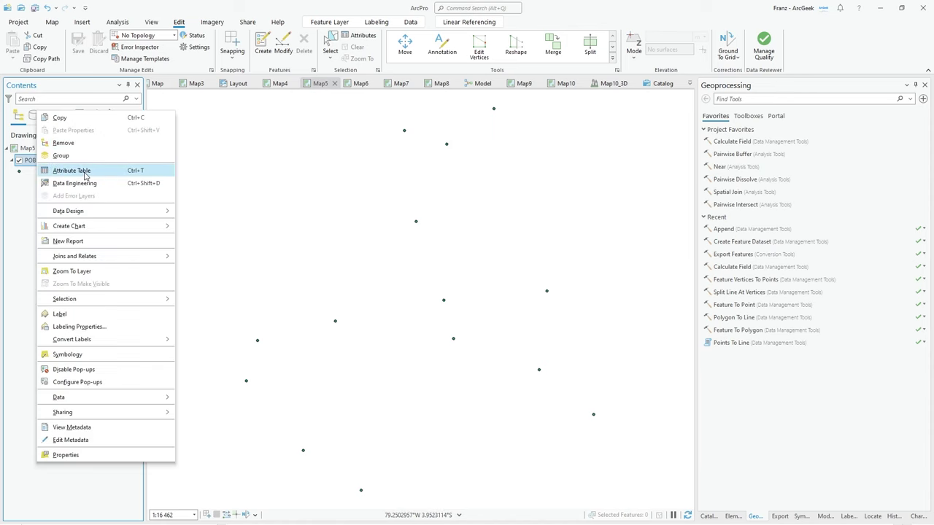
click(73, 171)
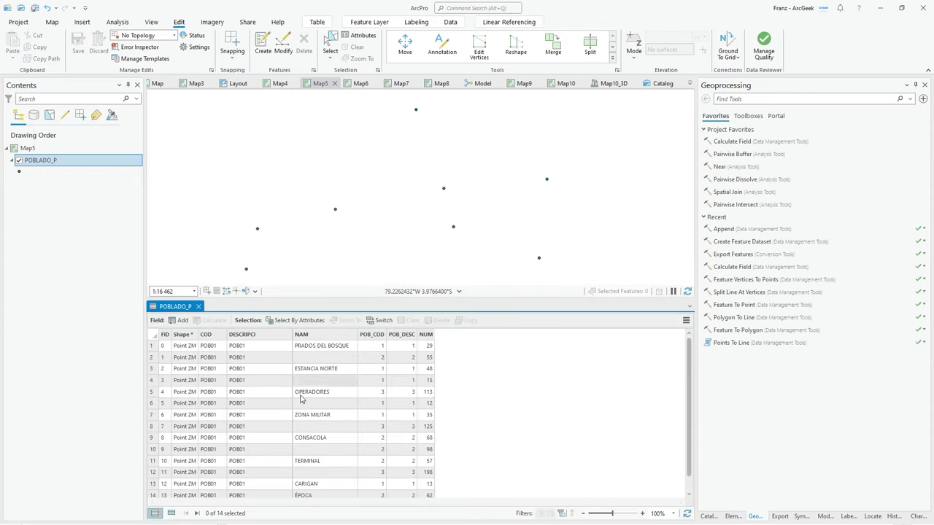
click(198, 307)
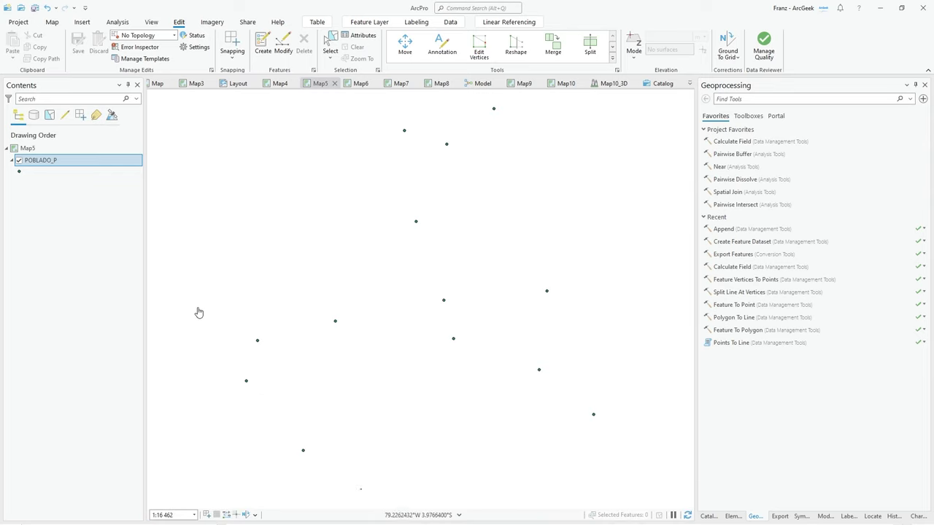
right_click(45, 159)
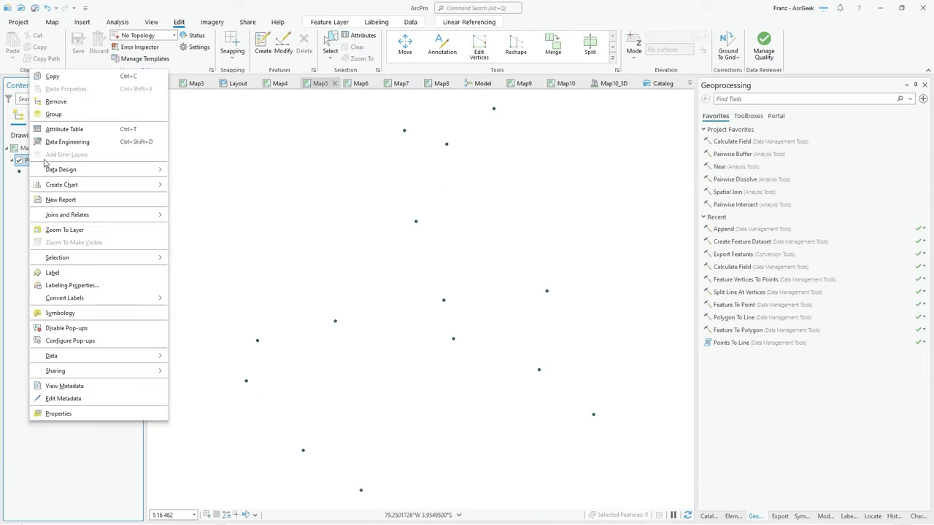
click(58, 102)
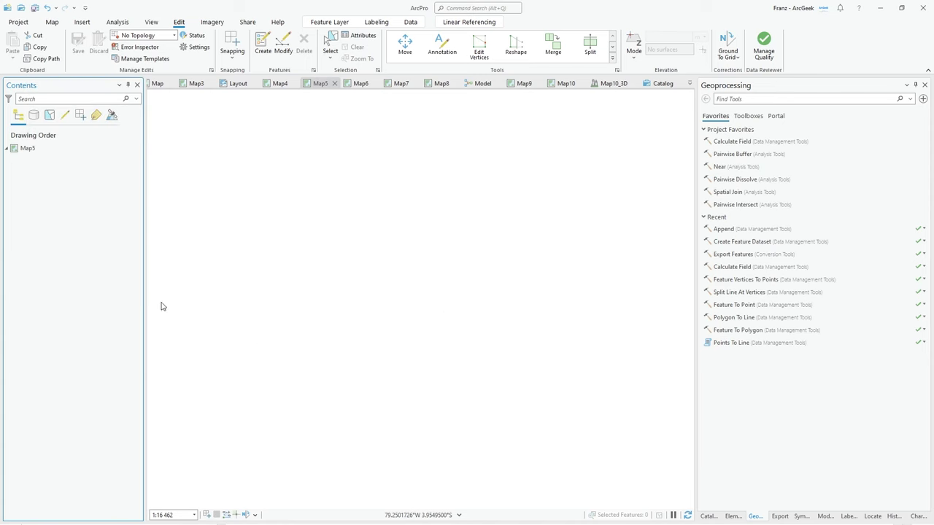
Step: Start loading data into the POBLADO_P feature class in Ciudad.gdb, with POBLADO_P.shp from 15_geodatabase as the input dataset
click(658, 84)
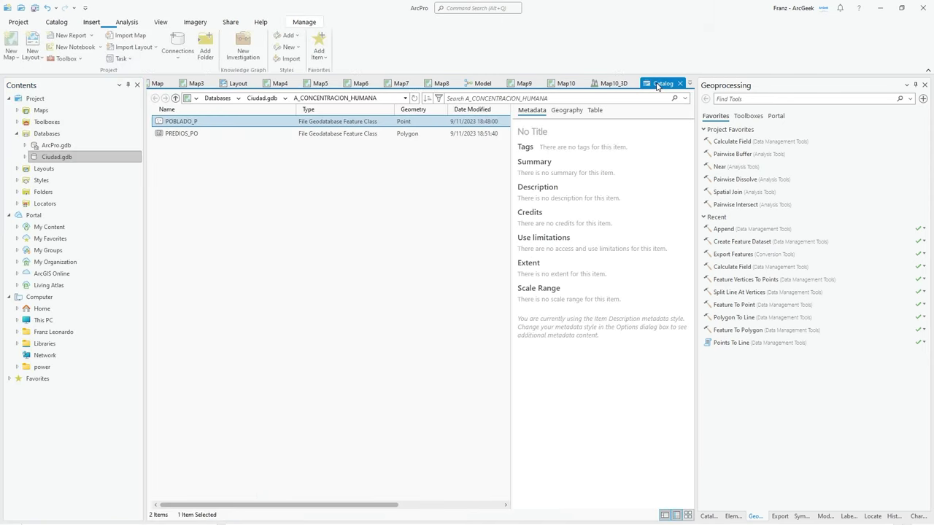
right_click(184, 126)
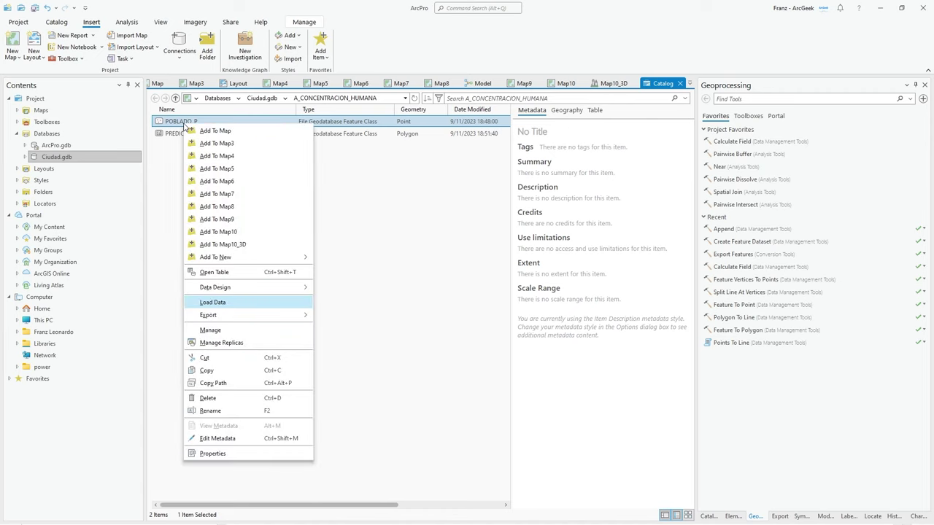
click(215, 304)
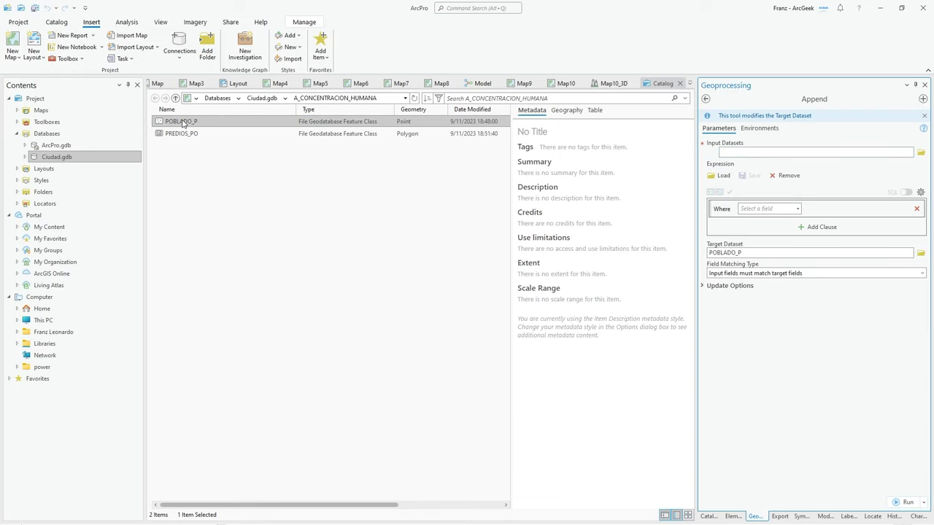
click(921, 152)
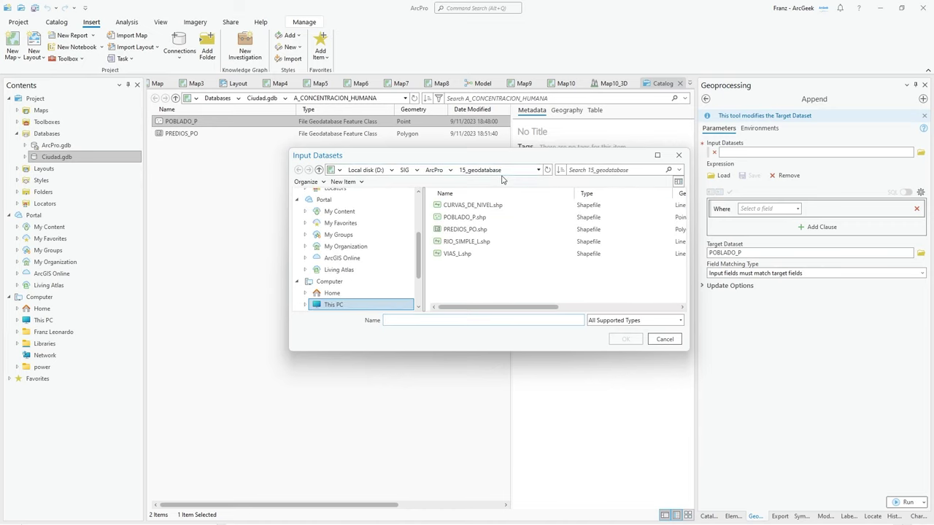
click(465, 217)
click(625, 339)
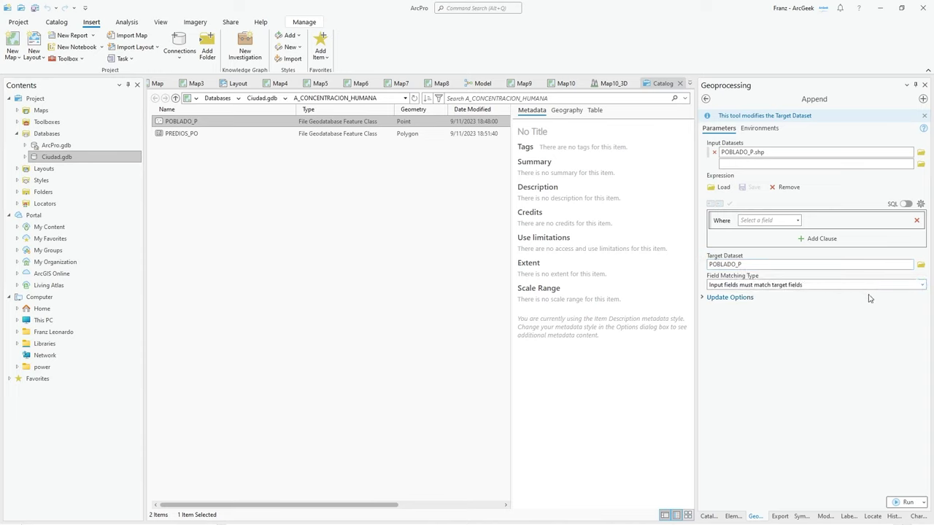
Step: Set the Append to use the field map to reconcile field differences, and map DESCRIPCI as the source of the DESCRIPCIÓN field
click(923, 286)
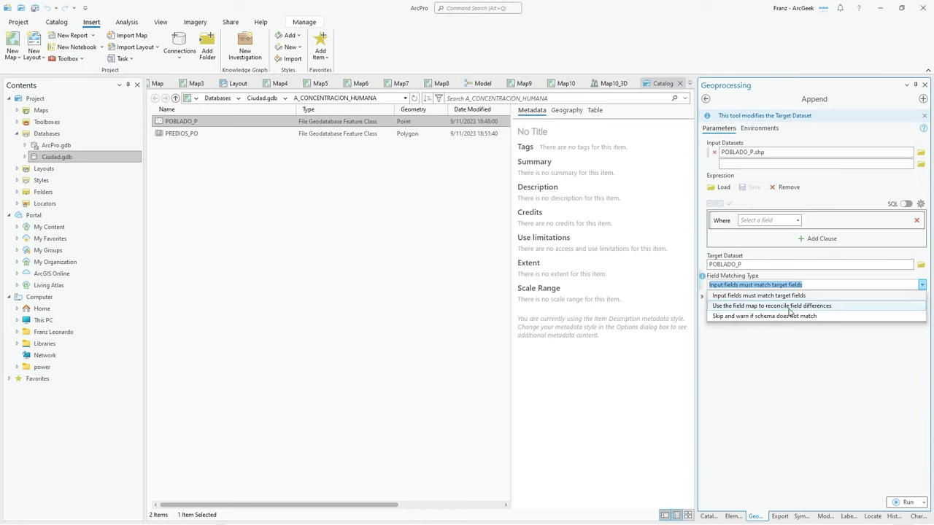
click(836, 312)
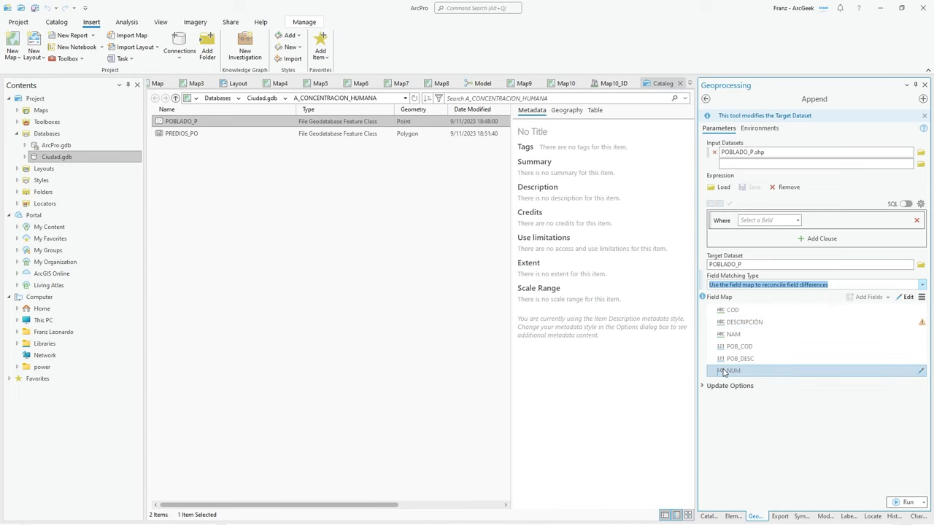
click(908, 297)
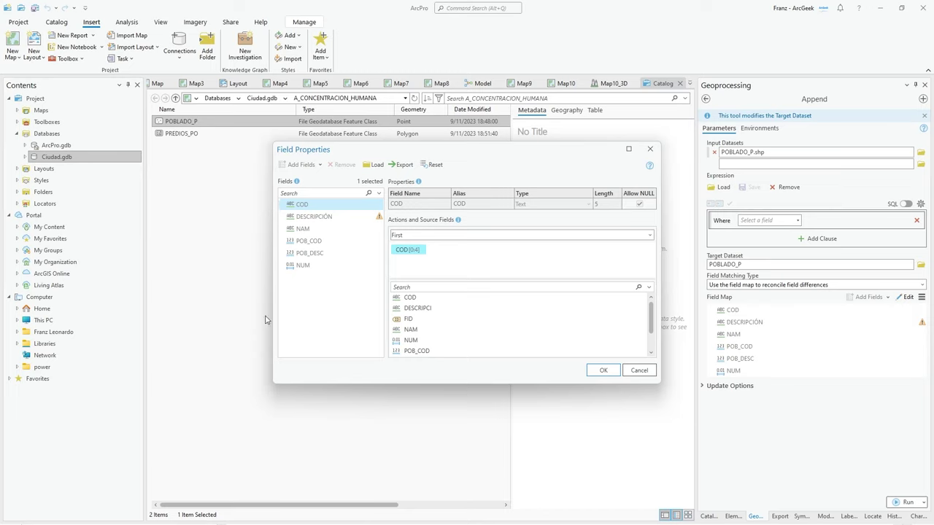
click(313, 217)
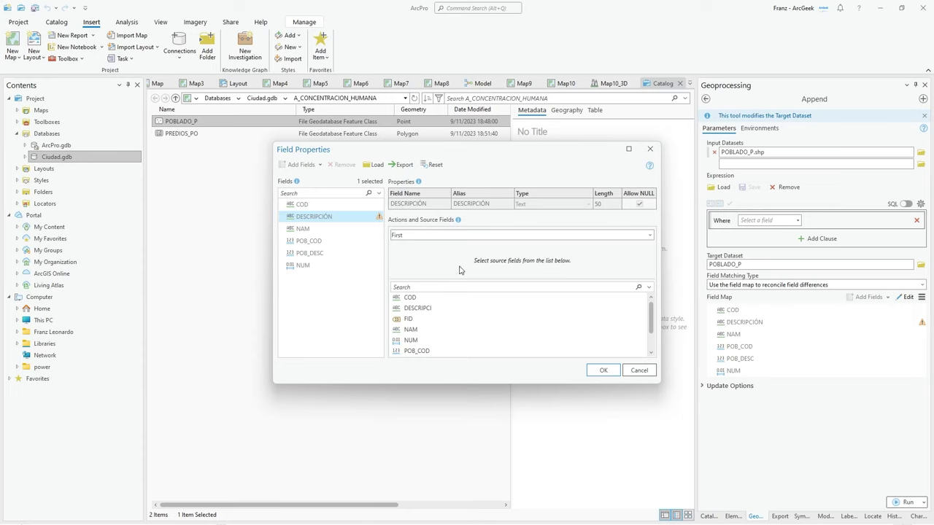
double_click(409, 311)
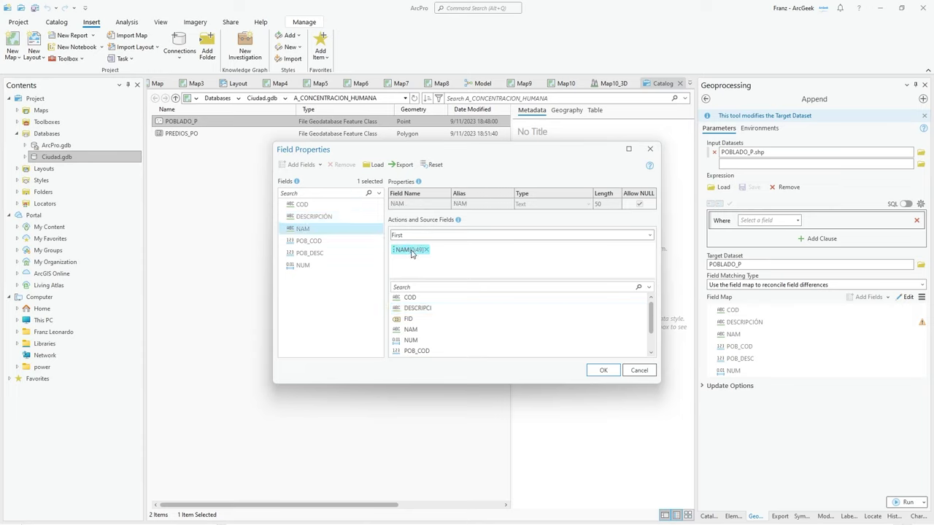
Step: Check the source fields of POB_COD, POB_DESC and NUM, accept the field map, and run the Append into POBLADO_P
click(326, 241)
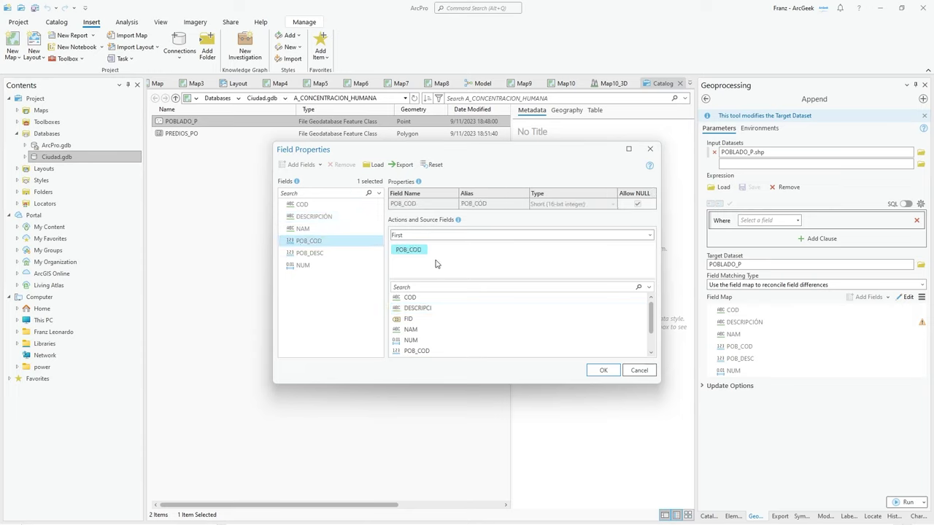
click(320, 254)
click(305, 267)
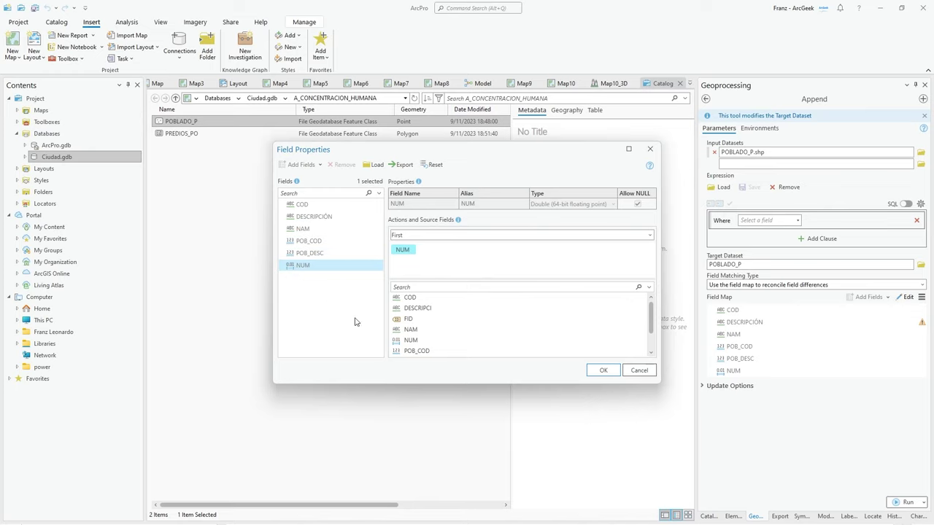
click(603, 371)
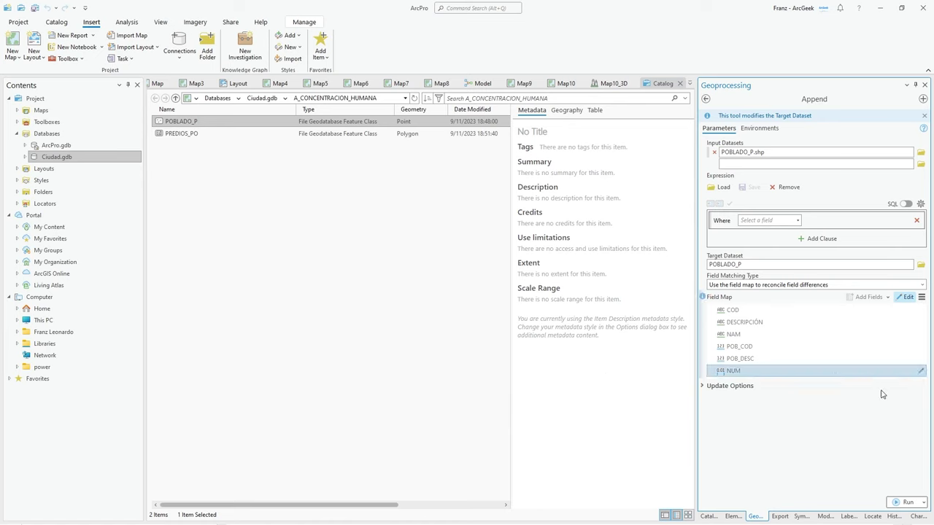
click(904, 503)
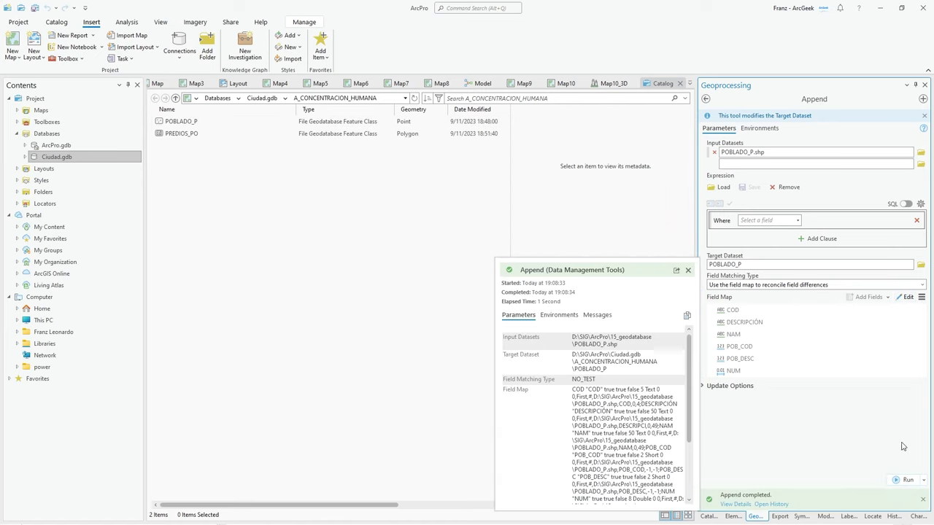
click(245, 242)
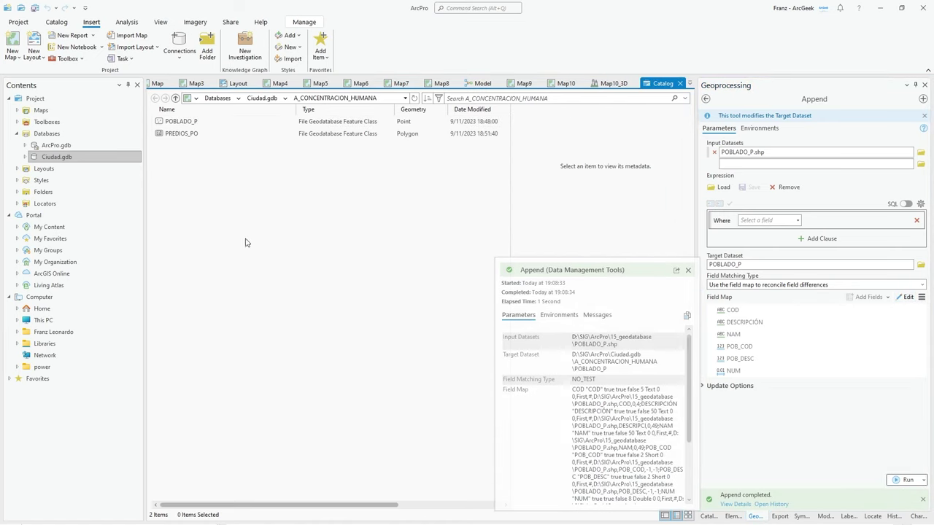
Step: Start loading data into the PREDIOS_PO feature class, with PREDIOS_PO.shp from the 15_geodatabase folder as the input dataset
click(181, 135)
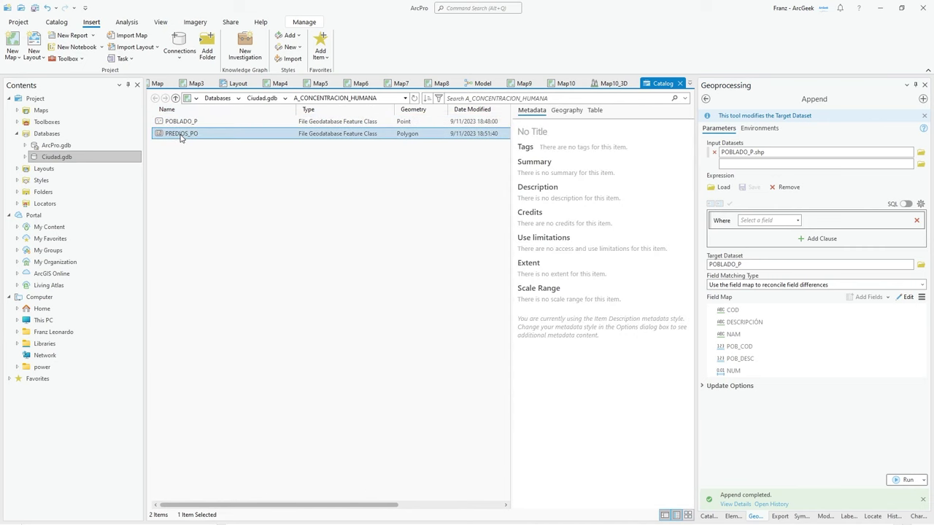
right_click(181, 138)
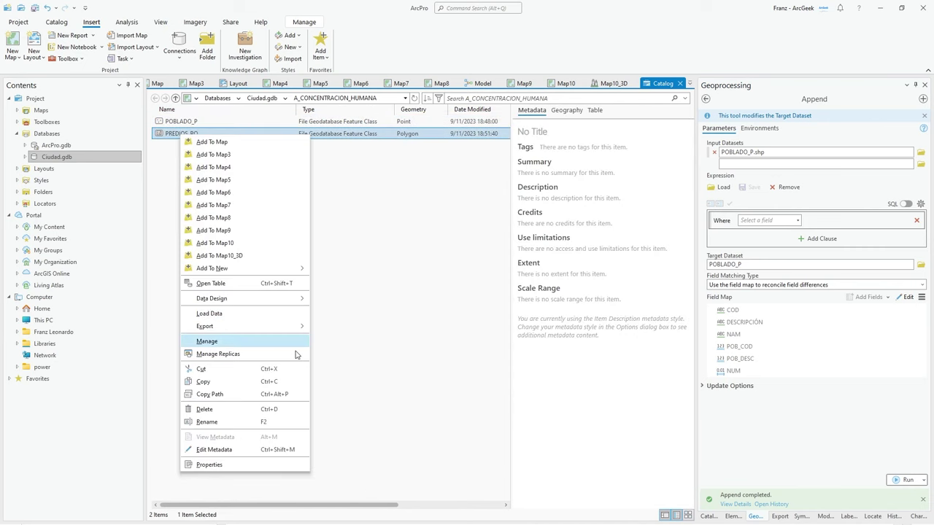
key(Escape)
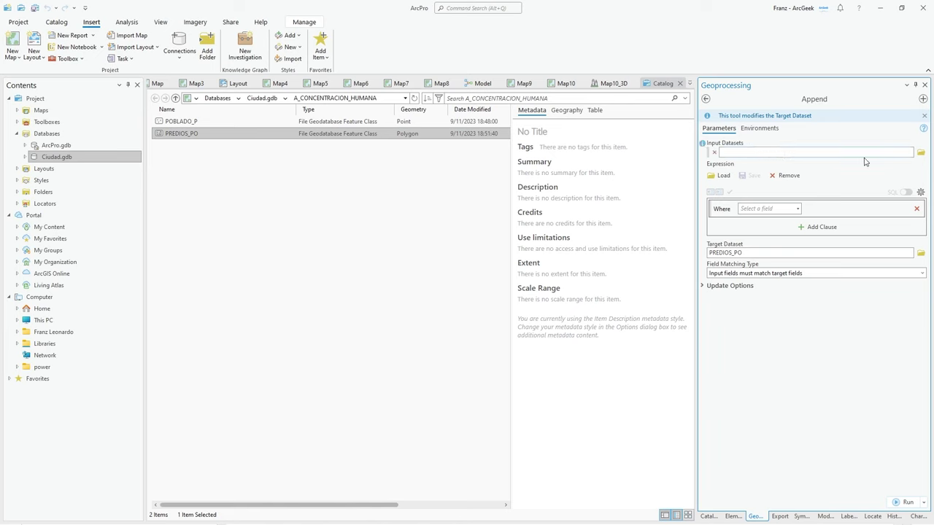
click(921, 153)
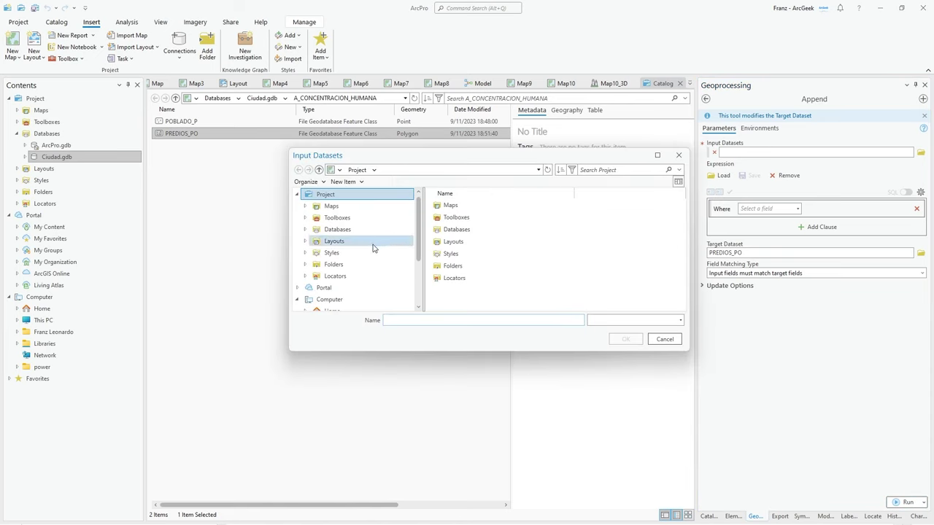
click(467, 230)
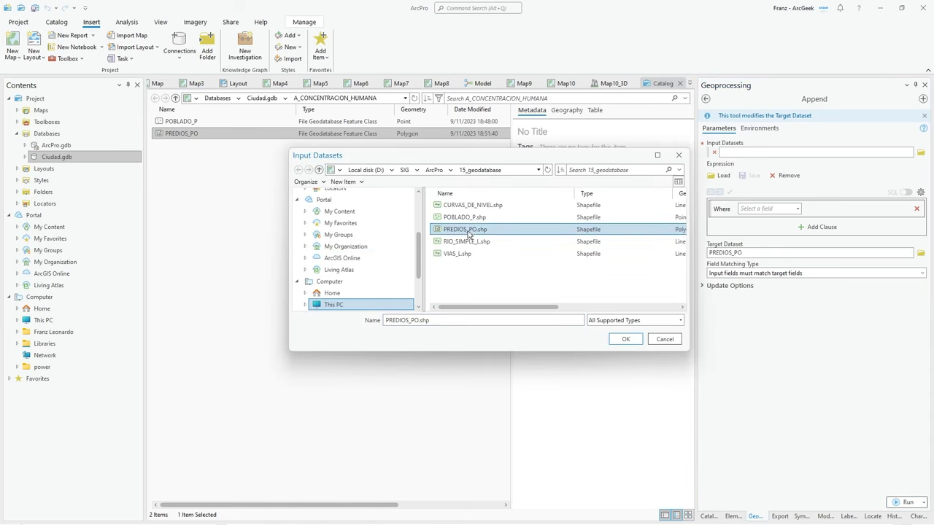
click(626, 340)
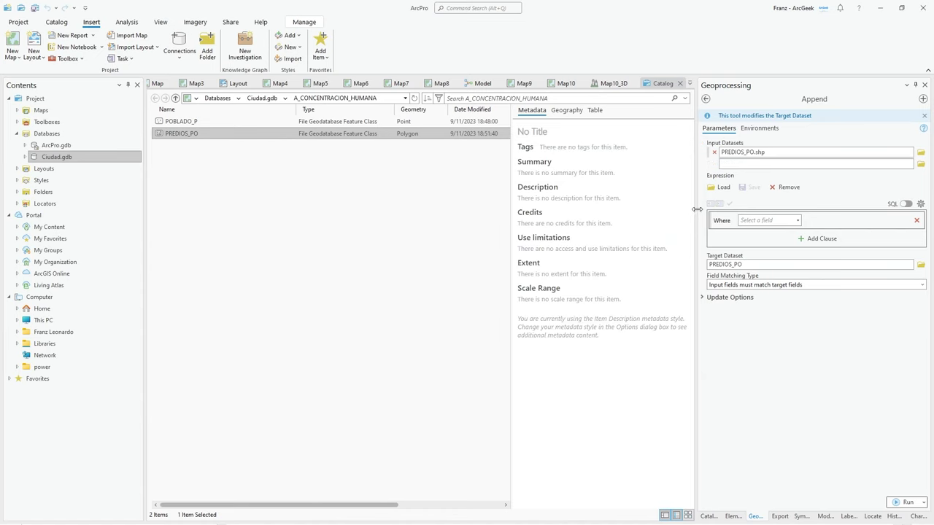
Step: Use the field map to reconcile field differences, map DESCRIPCI to the DESCRIPCIÓN field, and run the Append into PREDIOS_PO
click(923, 285)
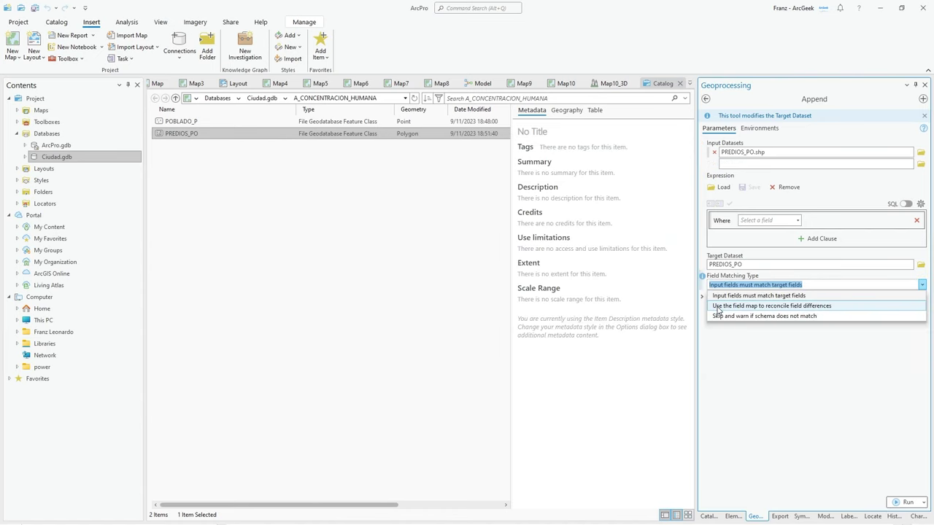
click(742, 307)
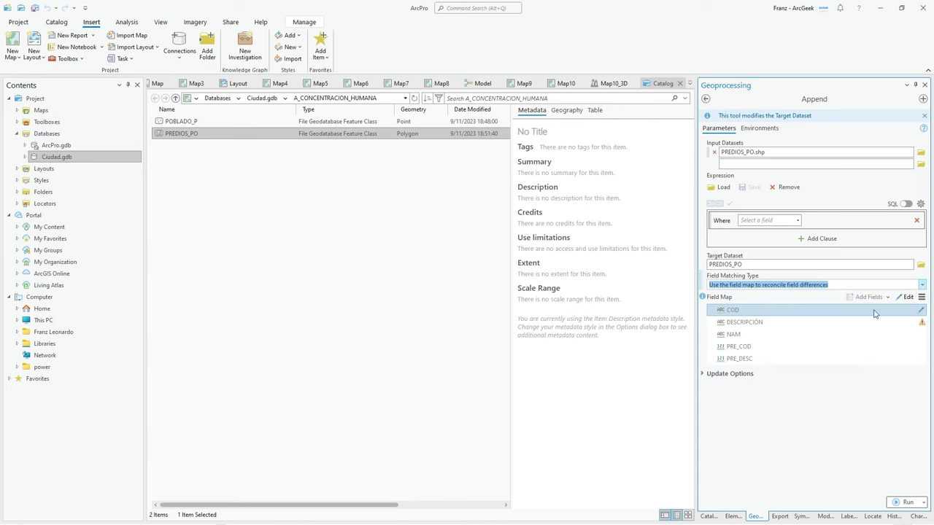
click(907, 297)
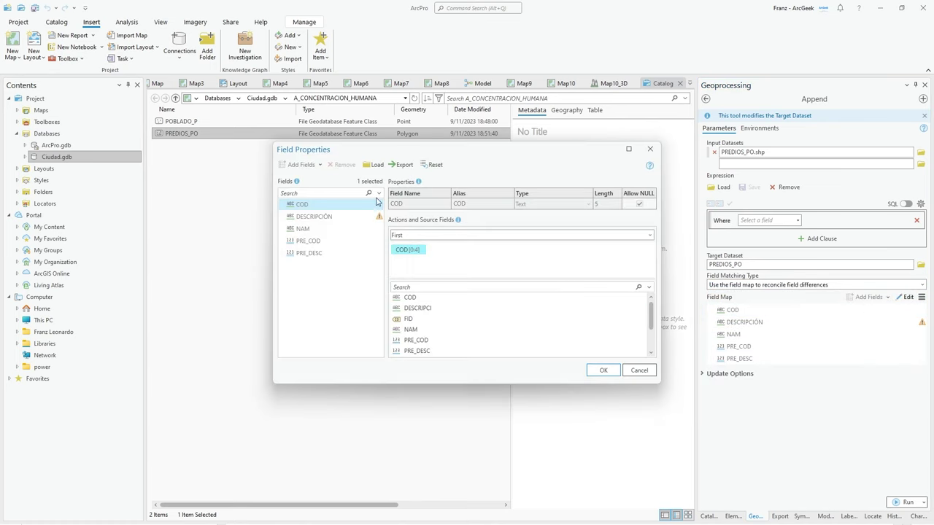
click(314, 217)
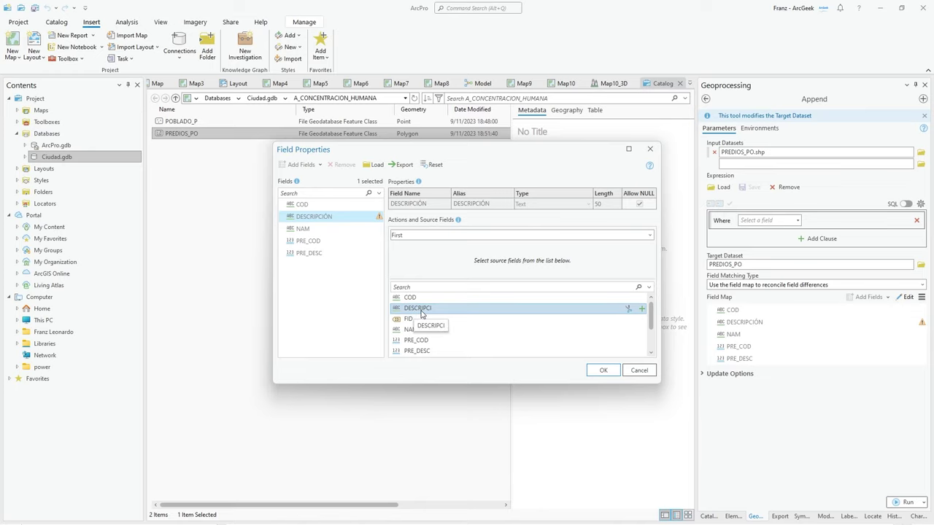
double_click(421, 308)
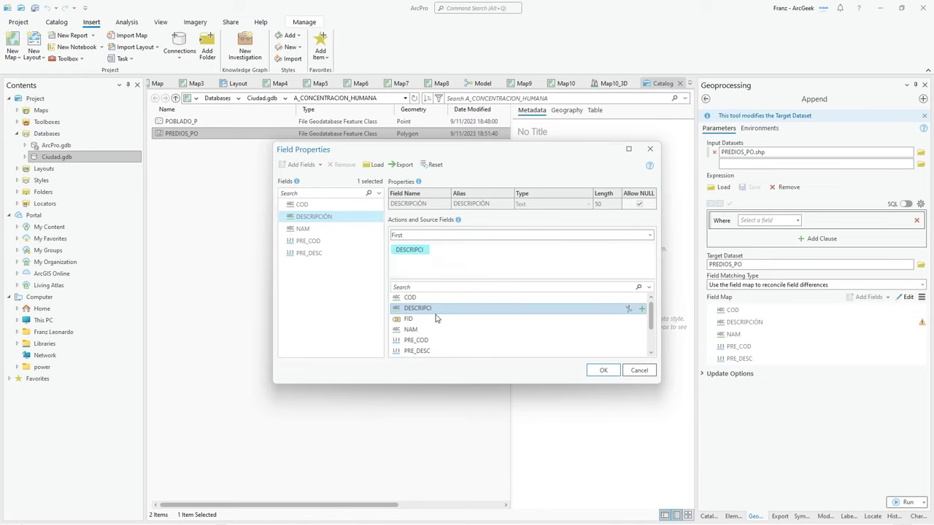
click(604, 370)
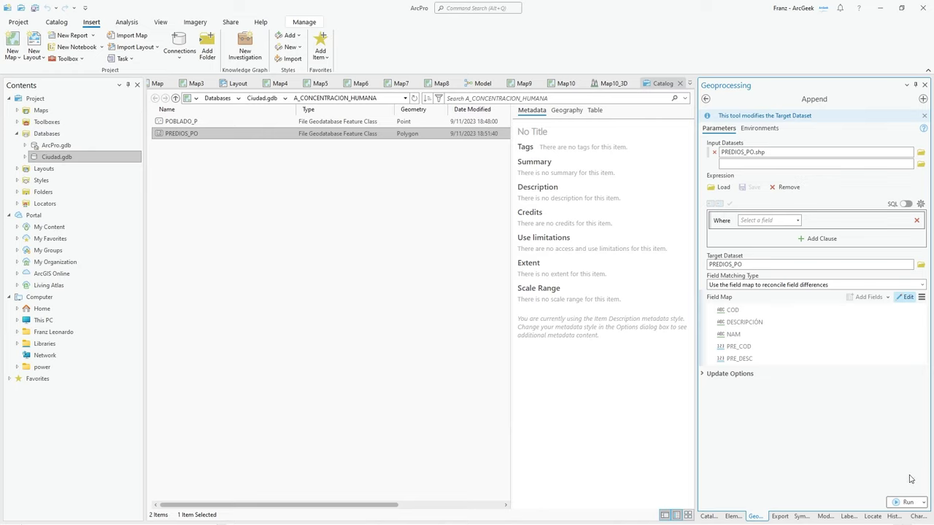
click(905, 503)
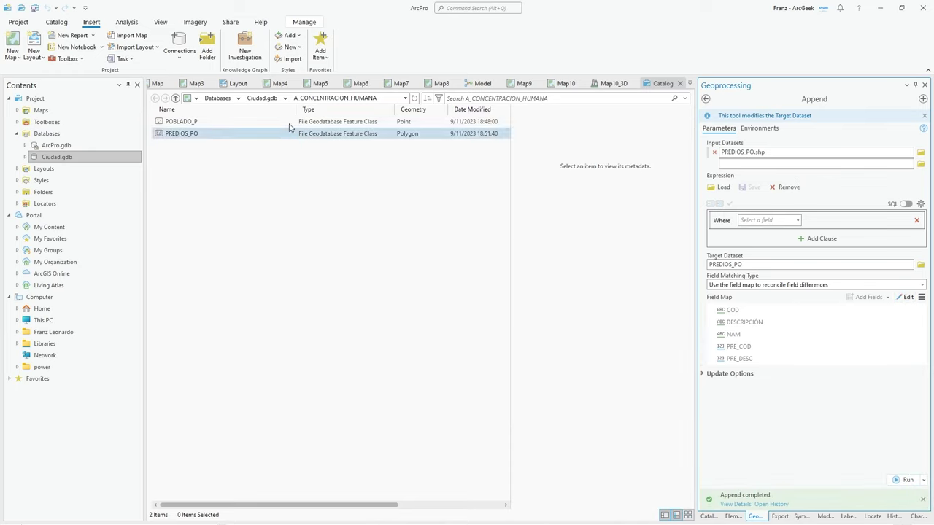
Step: Browse Ciudad.gdb to the D_RELIEVE feature dataset and select its CURVAS_DE_NIVEL_L feature class
click(262, 98)
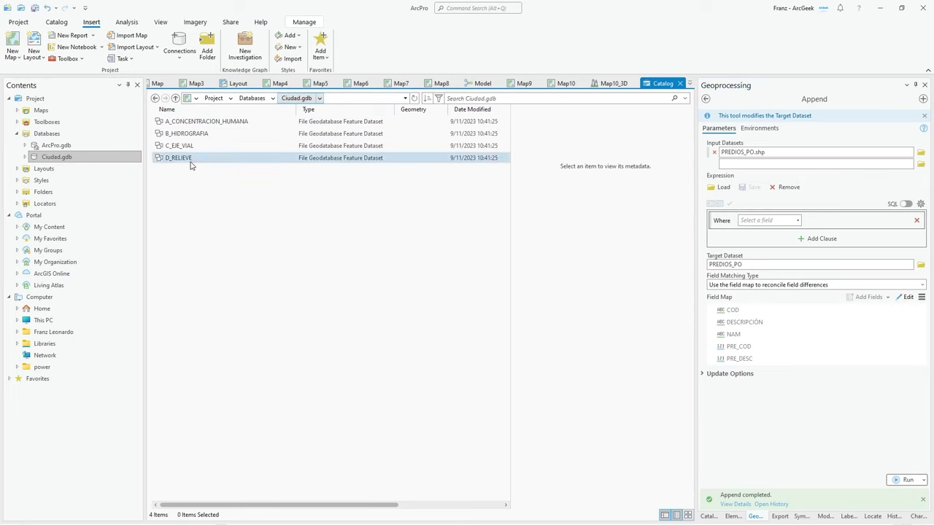
click(184, 162)
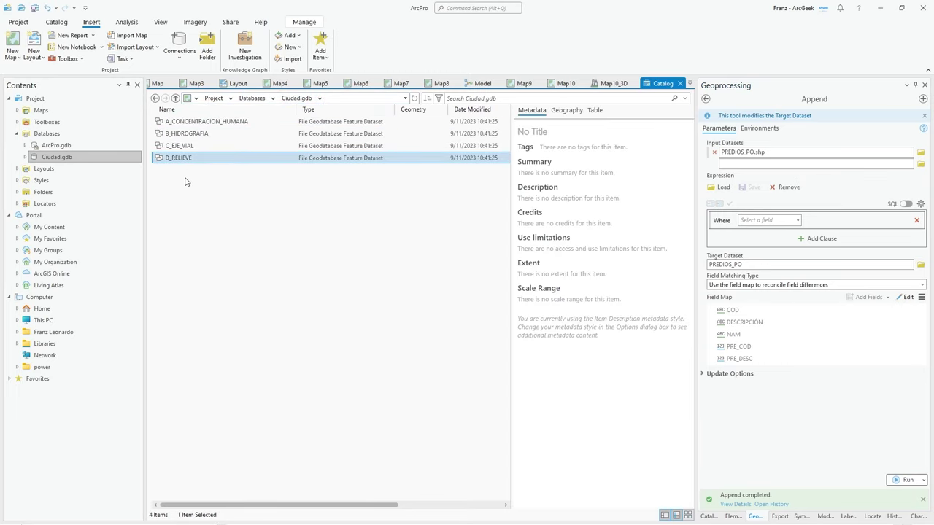
double_click(185, 163)
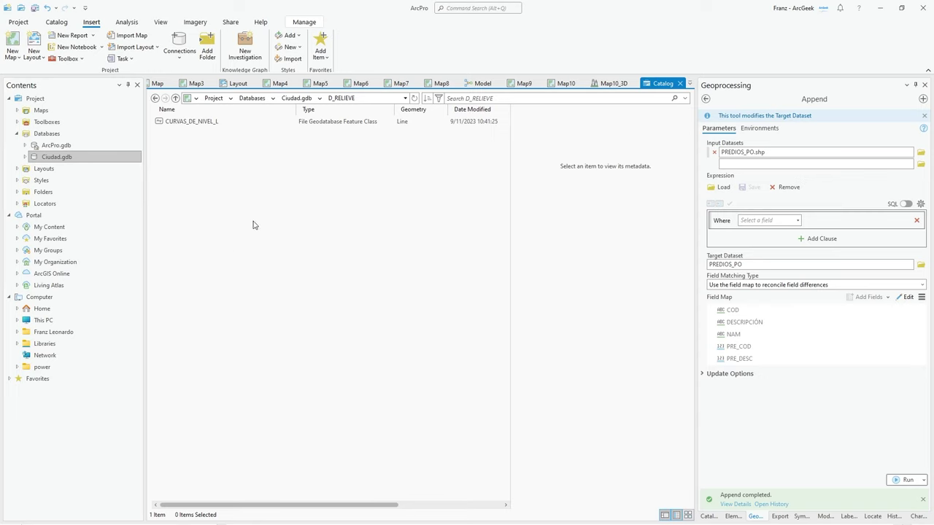
click(198, 124)
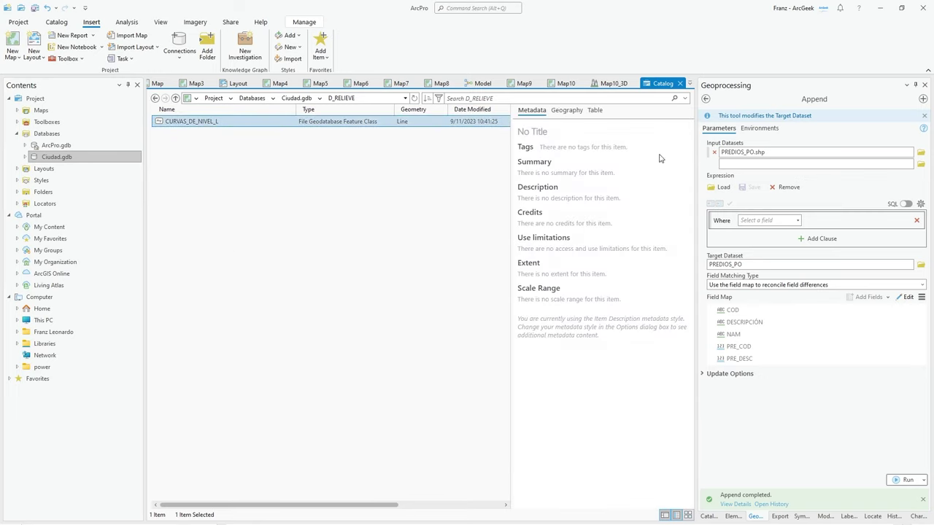
Step: Add the VÍAS_L feature class from the C_EJE_VIAL feature dataset of Ciudad.gdb to Map5 and show that map
click(297, 98)
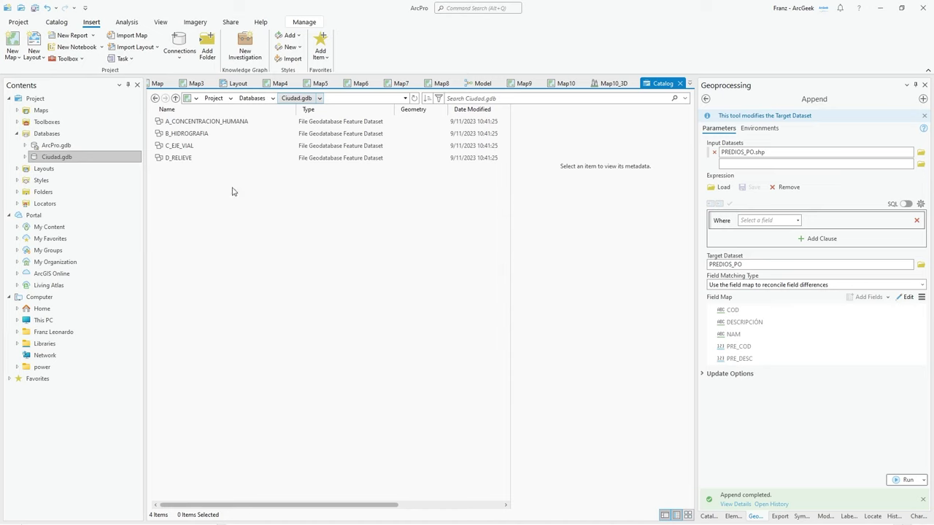
double_click(185, 148)
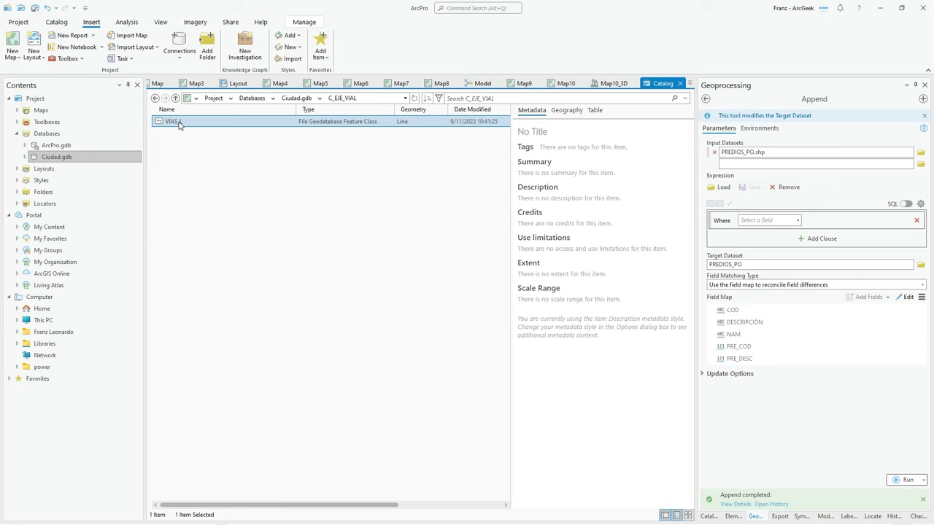
right_click(178, 126)
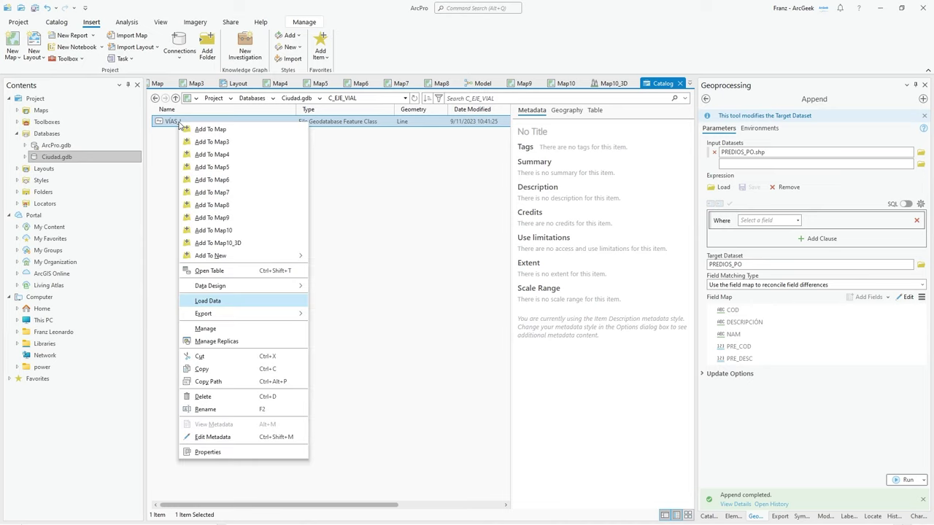
click(227, 170)
click(322, 87)
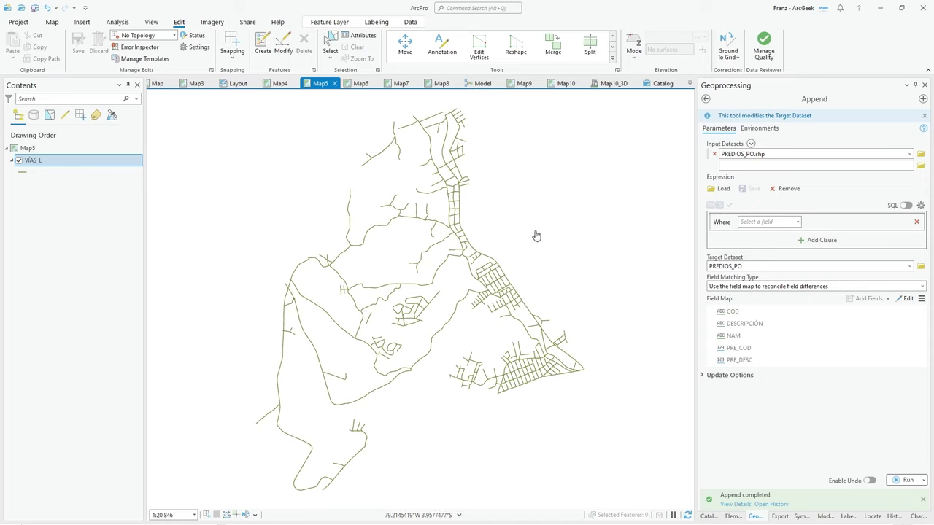
Step: Open the VÍAS_L attribute table and, for record 1850 only, calculate the DESCRIPCIÓN field with the expression "VIA01"
right_click(53, 164)
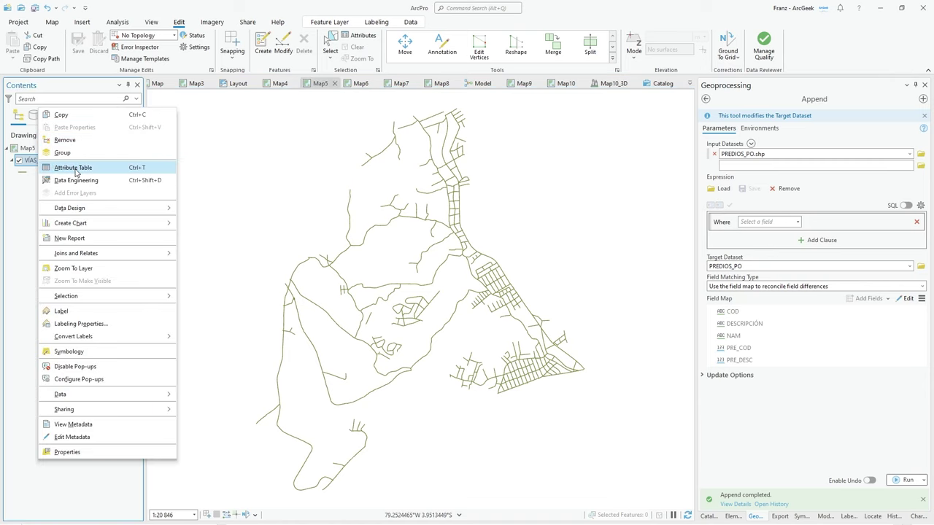
click(73, 167)
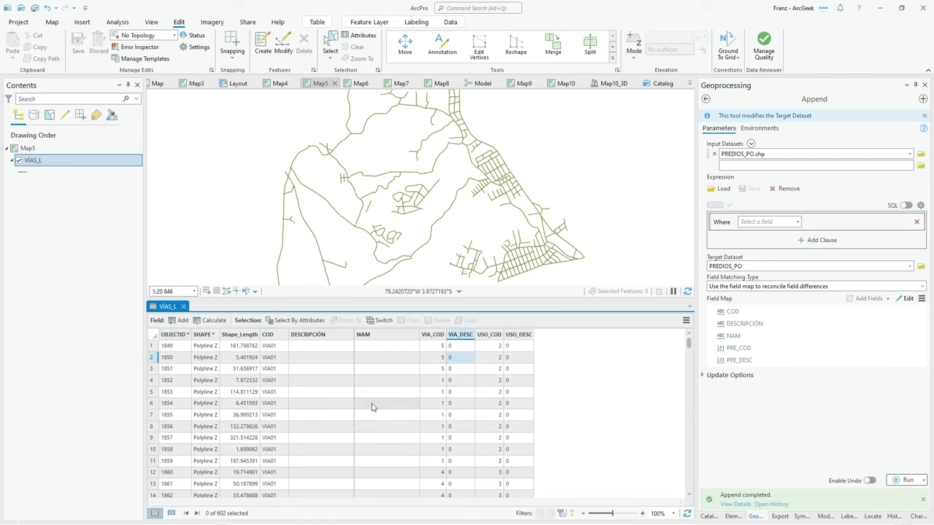
click(153, 359)
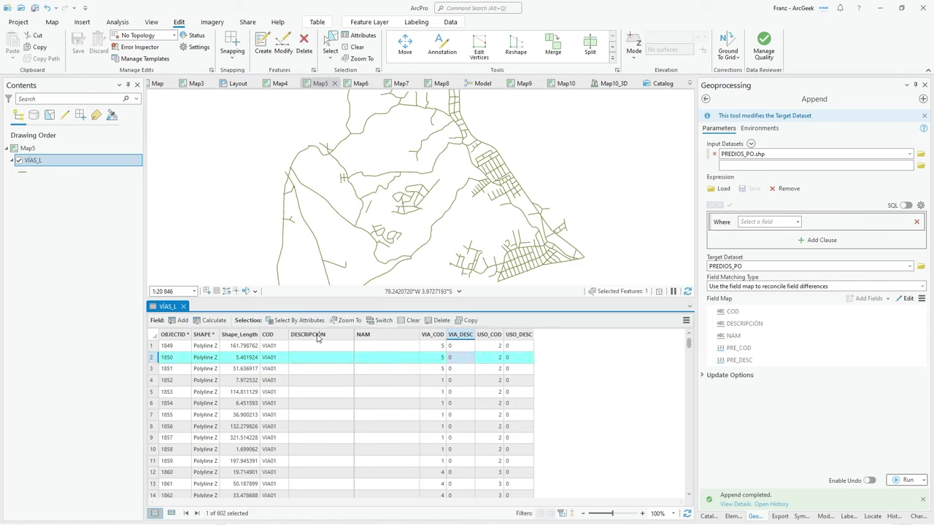
right_click(319, 336)
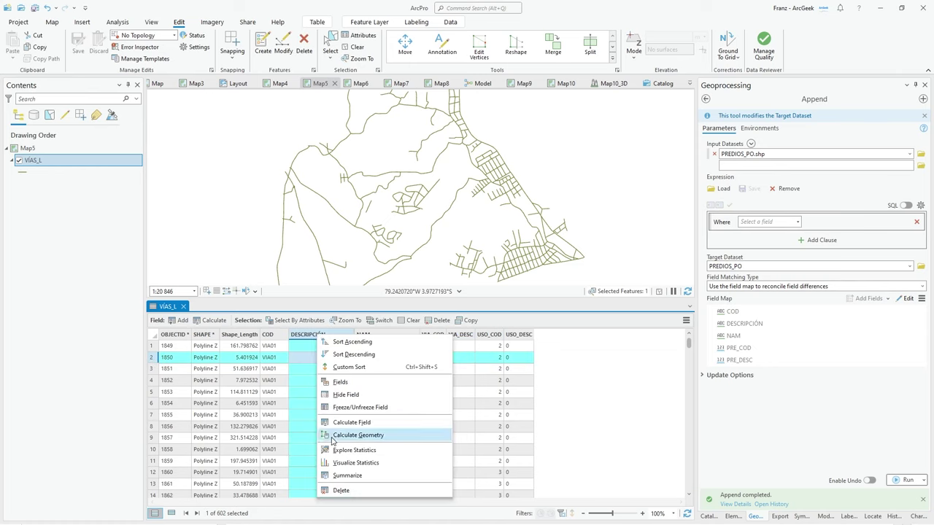
click(356, 423)
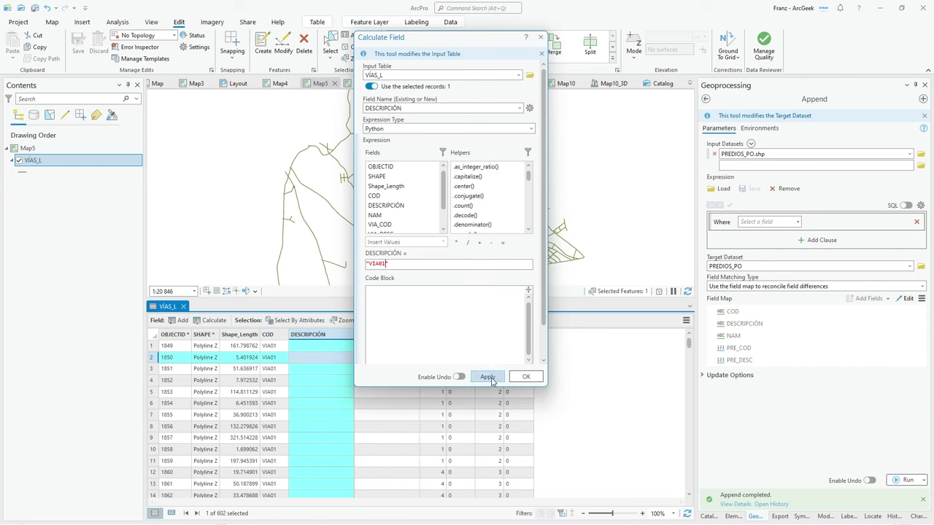
click(524, 377)
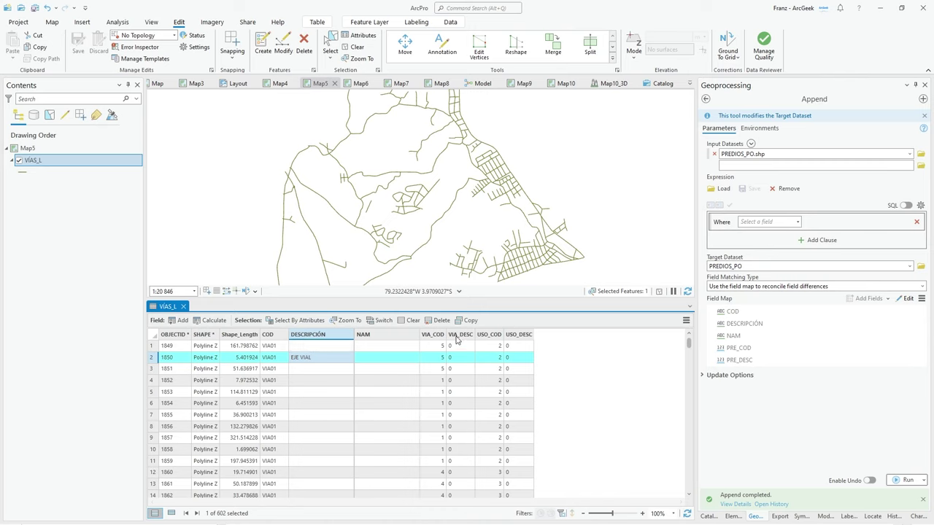
Step: Calculate the VIA_DESC field of the selected record 1850 with the expression 1, keeping Calculate Field open
mouse_move(457, 340)
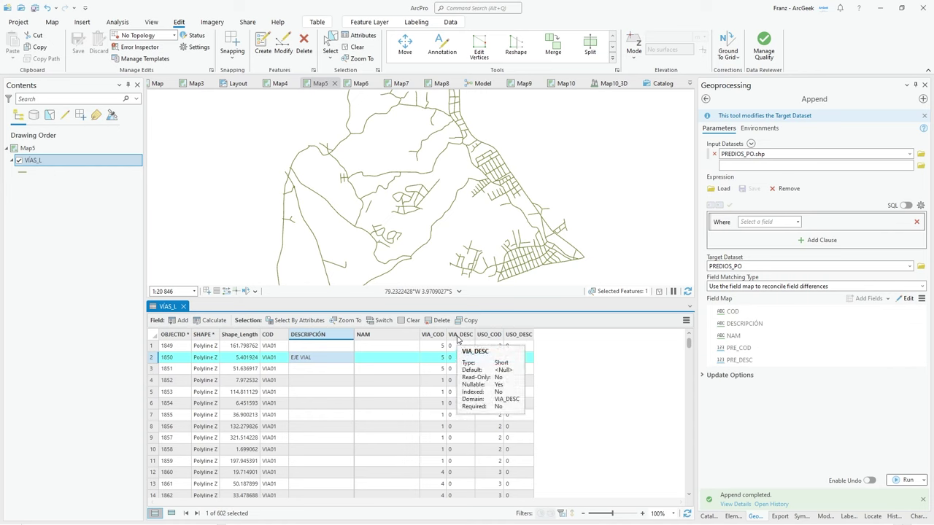
right_click(458, 337)
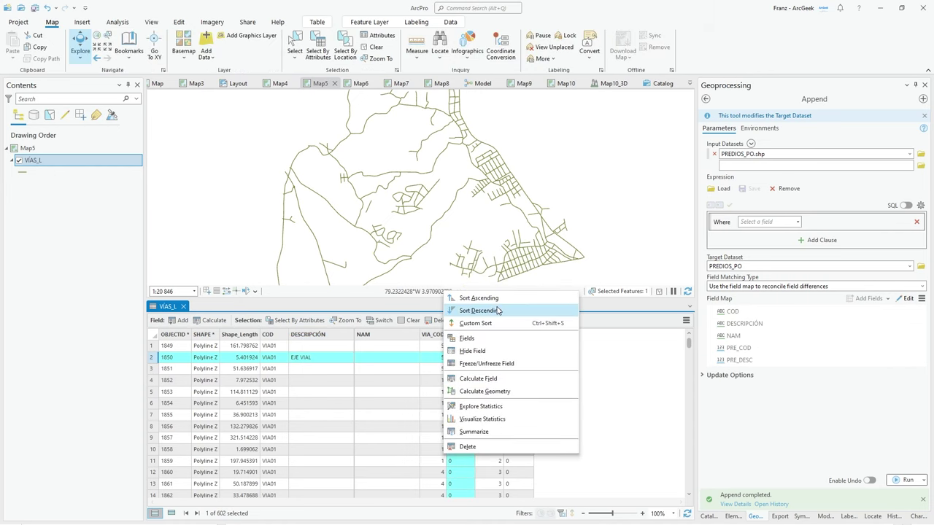
click(491, 380)
drag(438, 35, 617, 36)
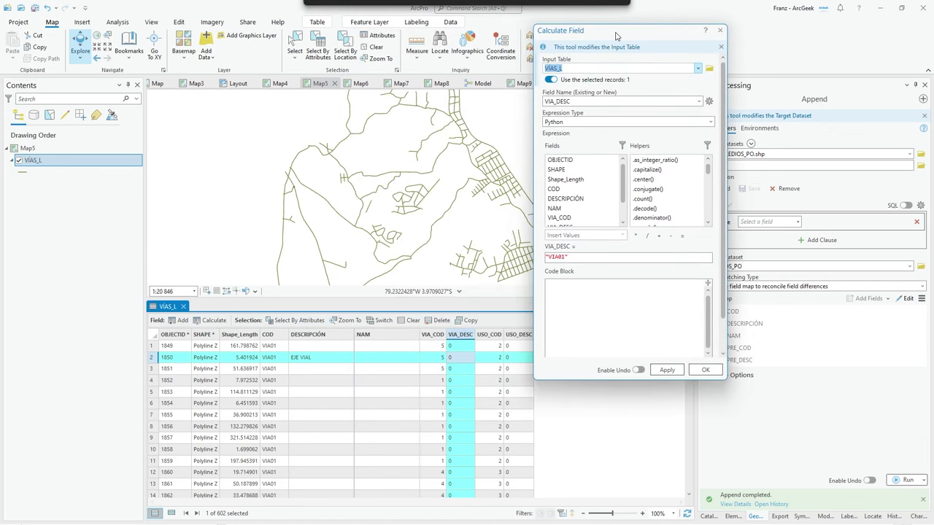
click(578, 259)
key(BackSpace)
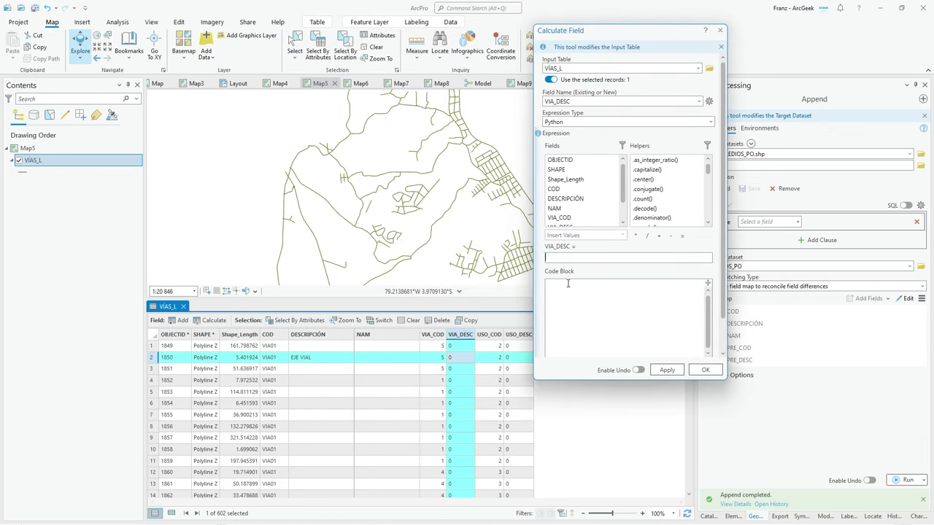
click(668, 370)
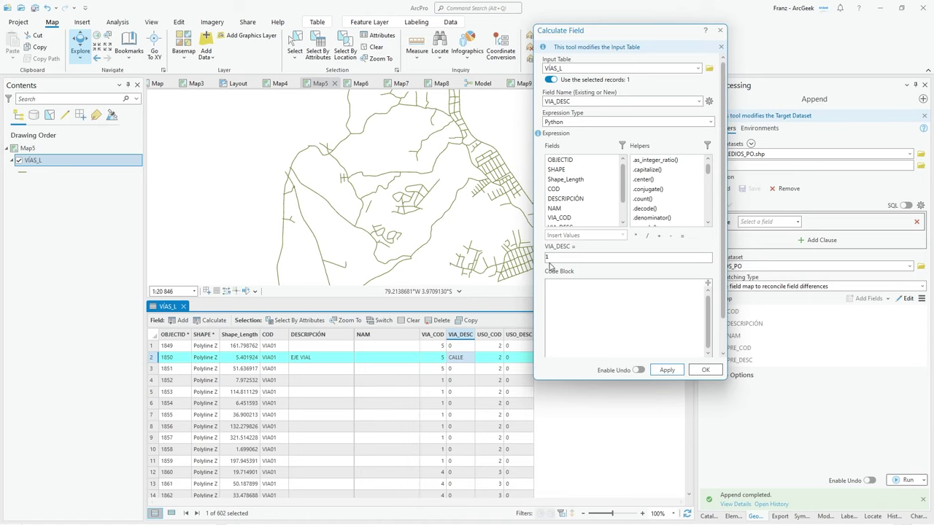
Step: Recalculate VIA_DESC for the selected record with code 2 and then with code 3, and close Calculate Field
double_click(553, 258)
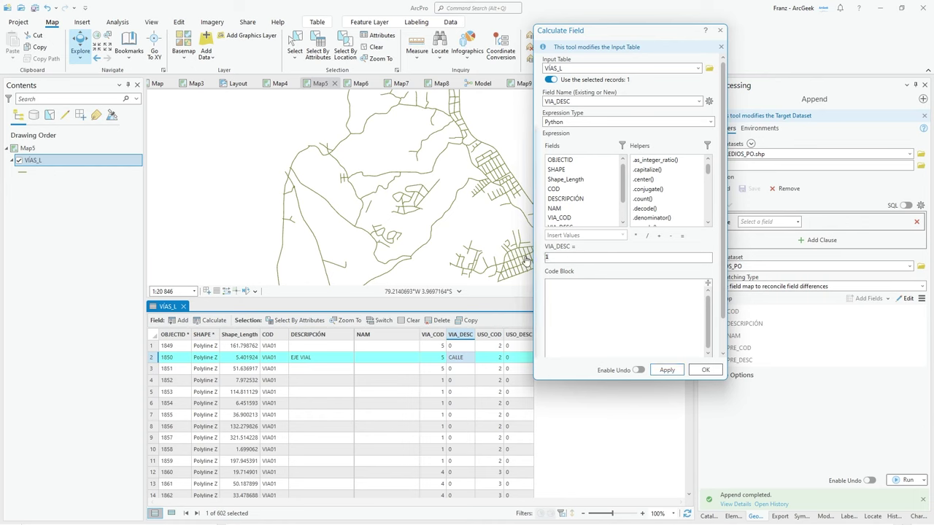
text(2)
click(667, 370)
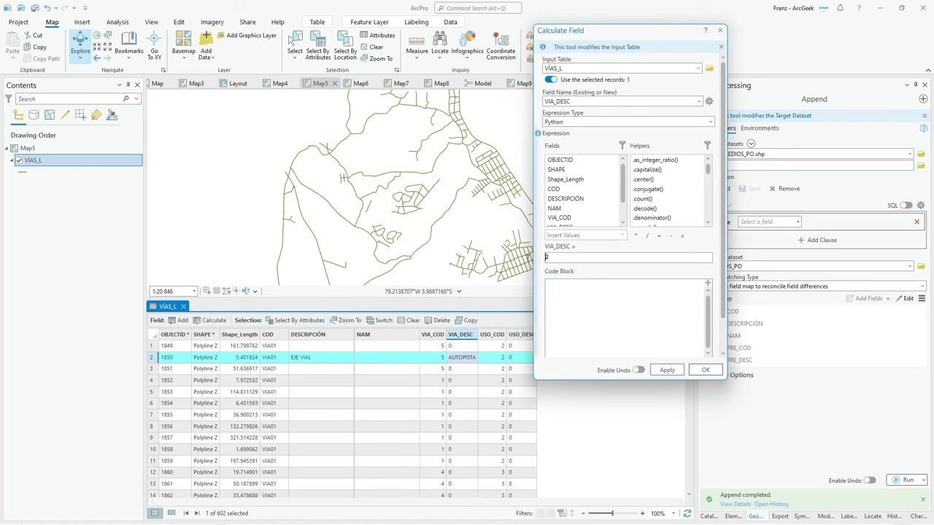
text(3)
click(667, 370)
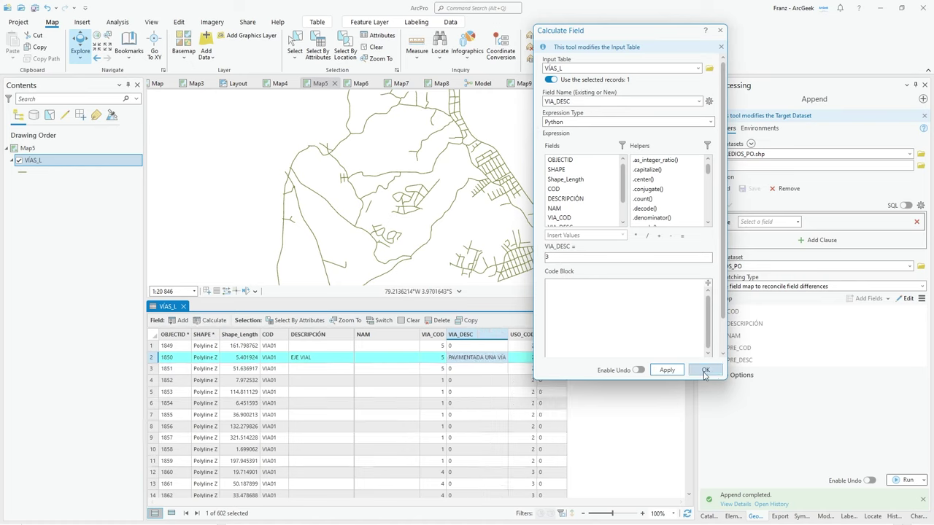
click(706, 371)
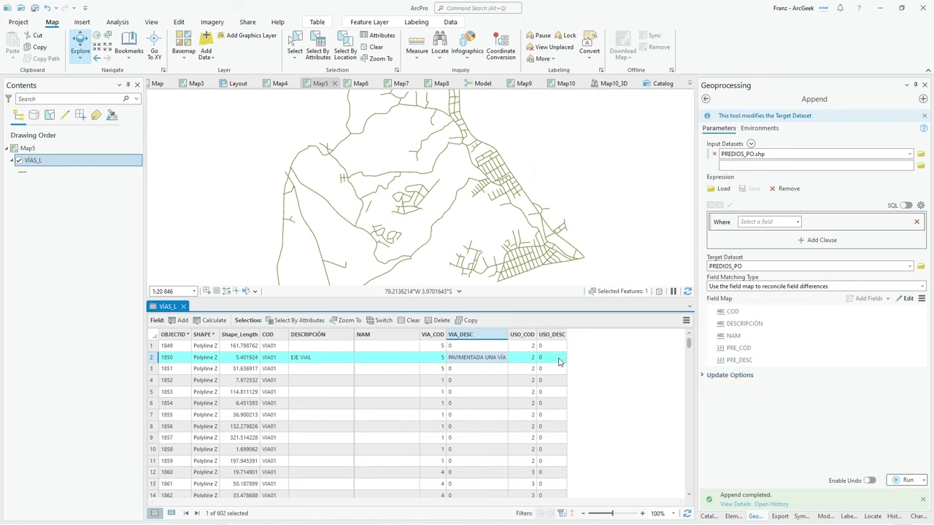
Step: Calculate the USO_DESC field of the selected record 1850 so that it holds the domain value OTRO
right_click(553, 337)
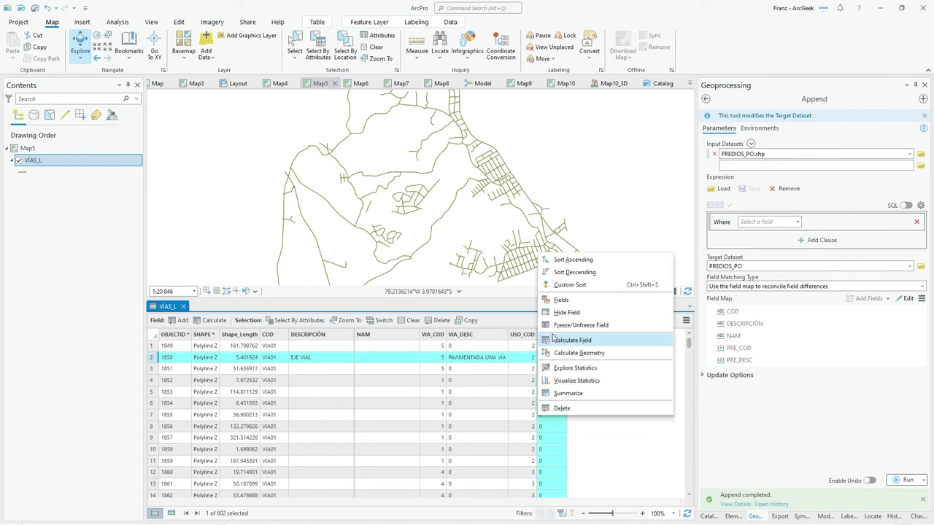
click(584, 336)
click(705, 370)
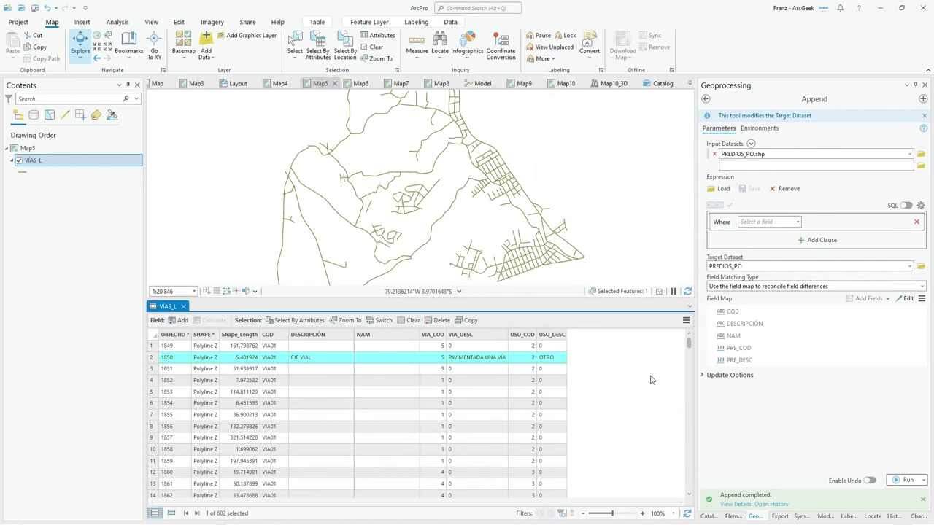
click(562, 368)
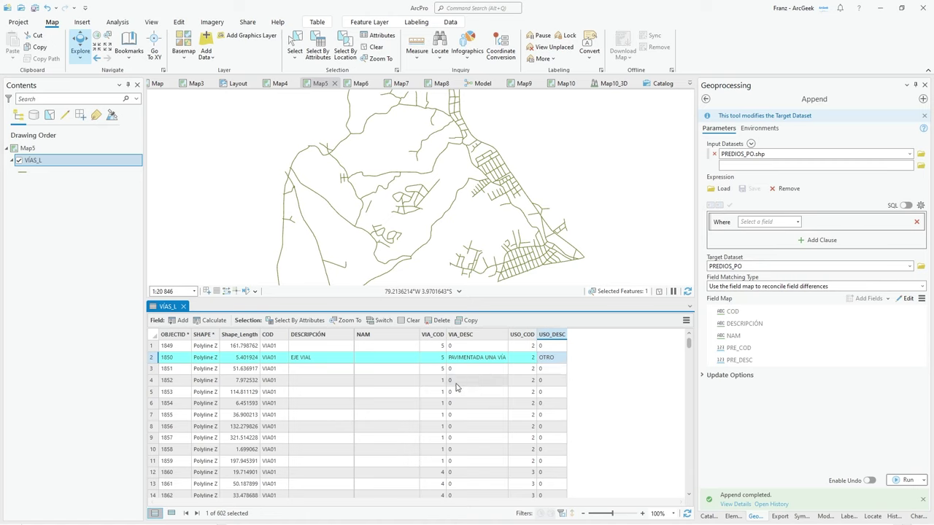
Step: Set DESCRIPCIÓN to CURVAS DE NIVEL for record 1851 and to PREDIOS URBANOS for record 1854 from the domain values
click(328, 371)
click(324, 373)
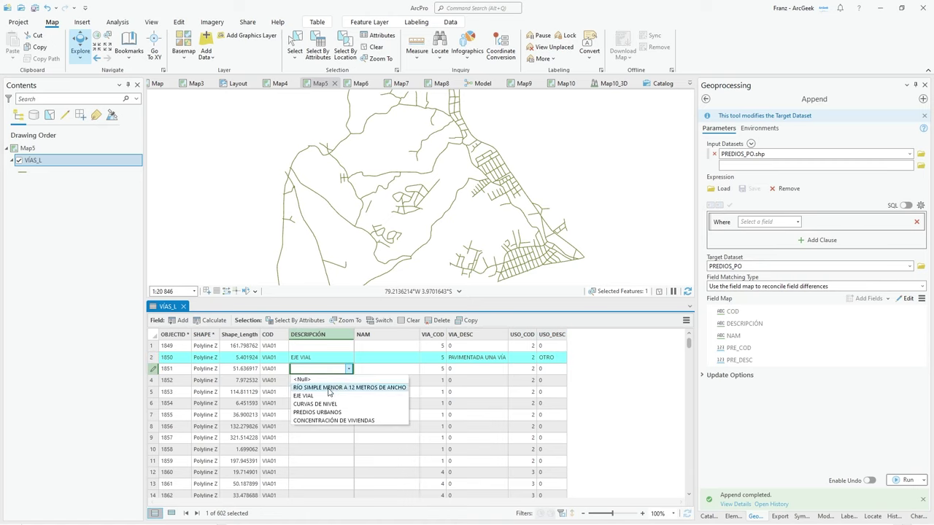
click(316, 405)
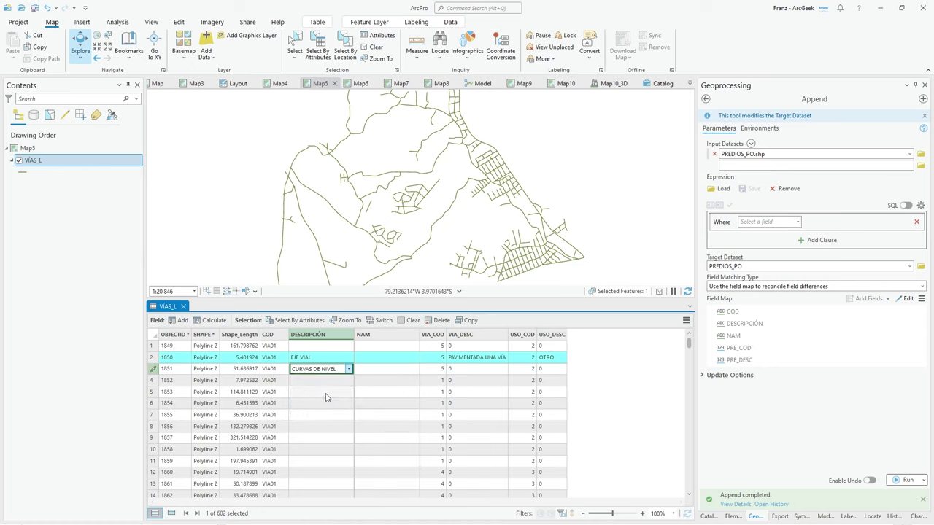
click(321, 401)
click(310, 403)
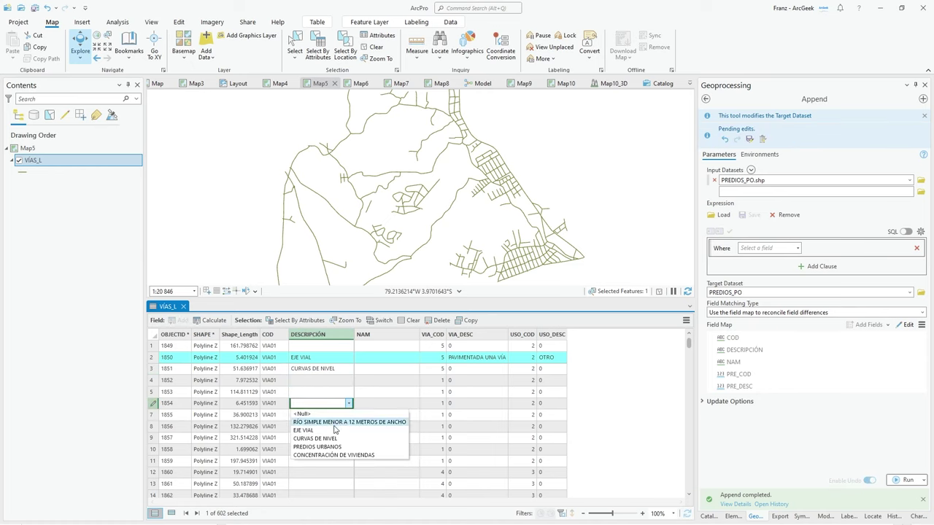
click(316, 448)
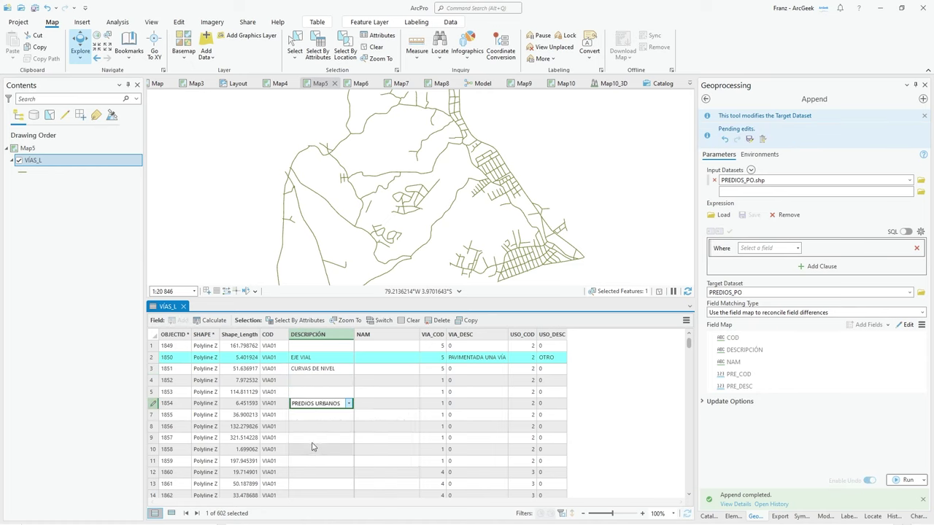
Step: Set VIA_DESC to PAVIMENTADA DOS O MAS VÍAS for record 1852 and USO_DESC to RUTA SECUNDARIA for record 1853
click(479, 383)
click(480, 383)
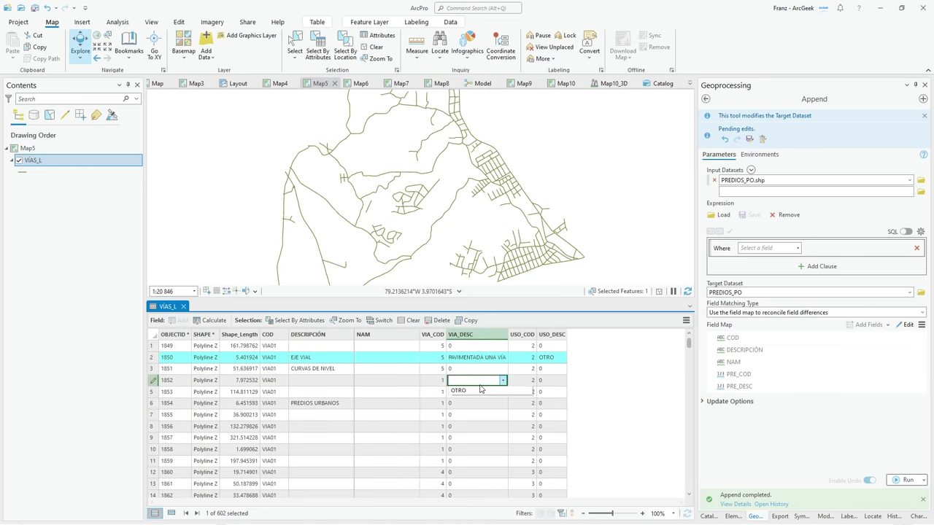
text(CON PARTERRE O SE)
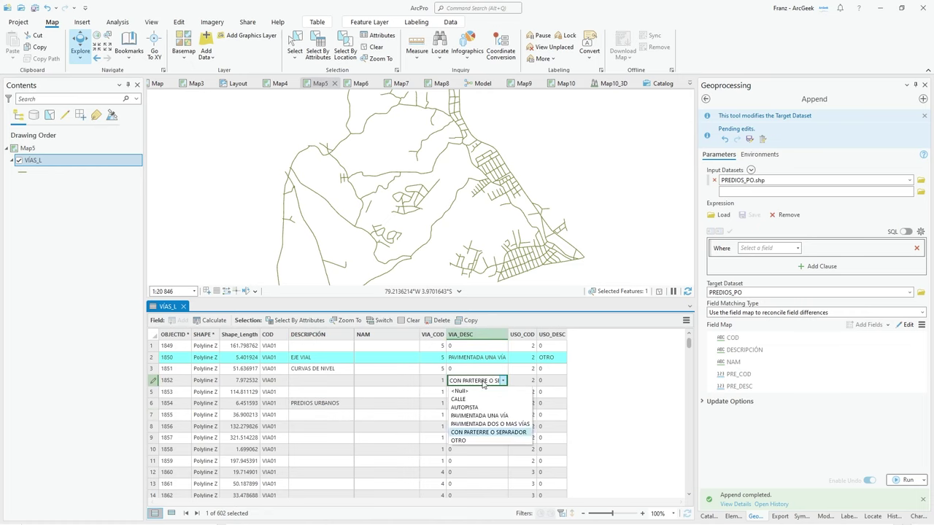
click(480, 424)
click(540, 369)
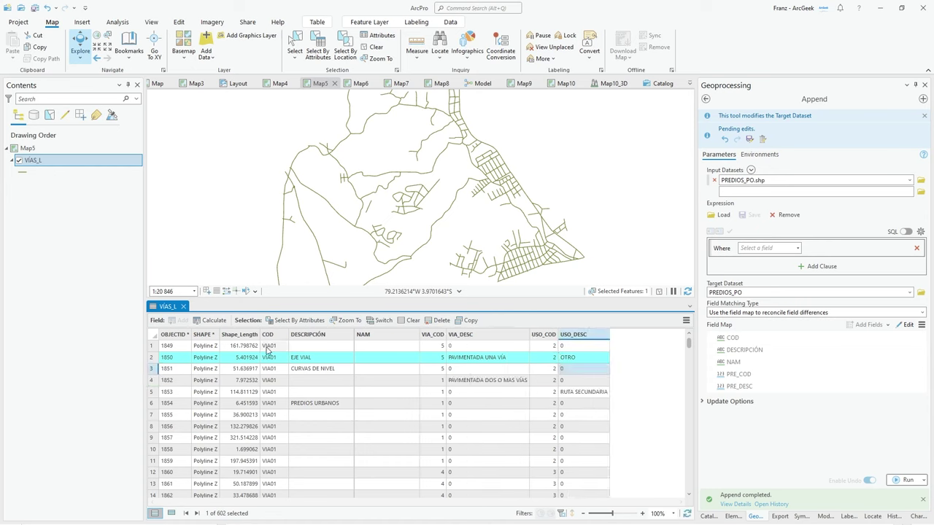